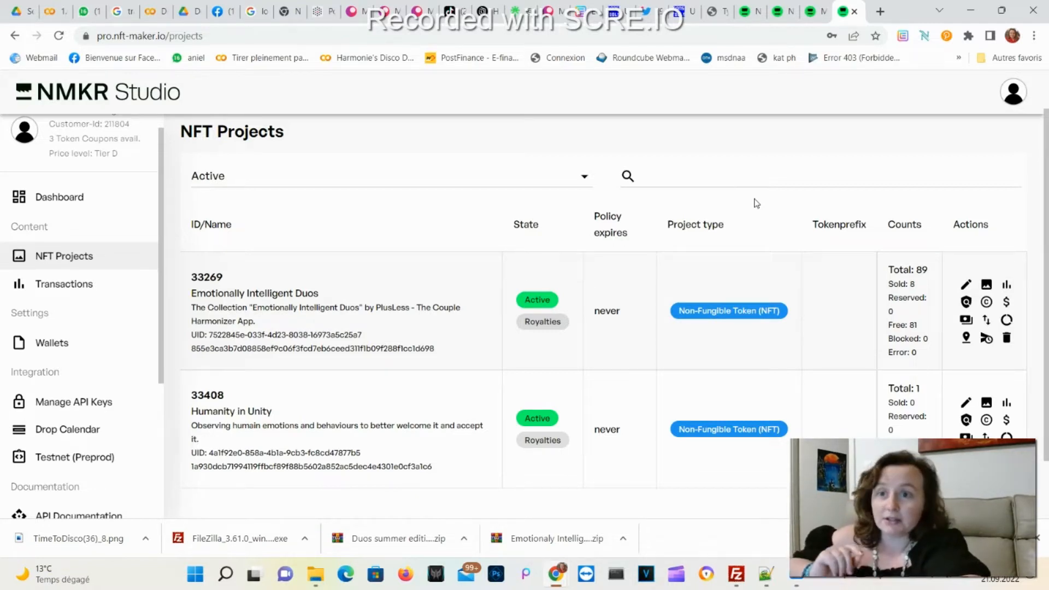
Step: Show the Cardano Docs wallet types page with its Other options list
left_click(718, 20)
scroll(602, 273, "up", 5)
scroll(603, 273, "down", 4)
scroll(599, 273, "down", 1)
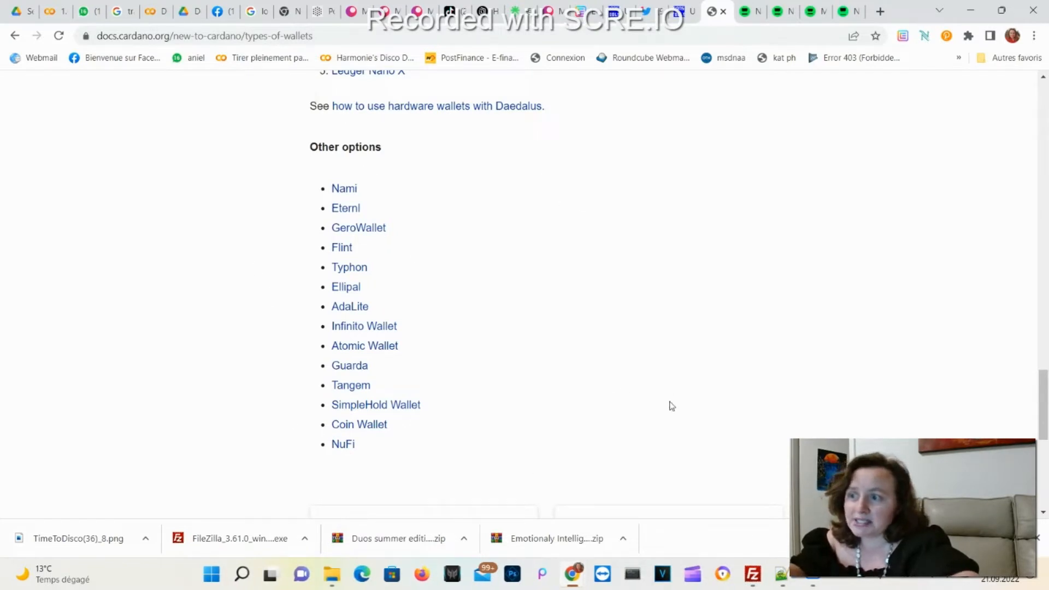
scroll(669, 405, "down", 1)
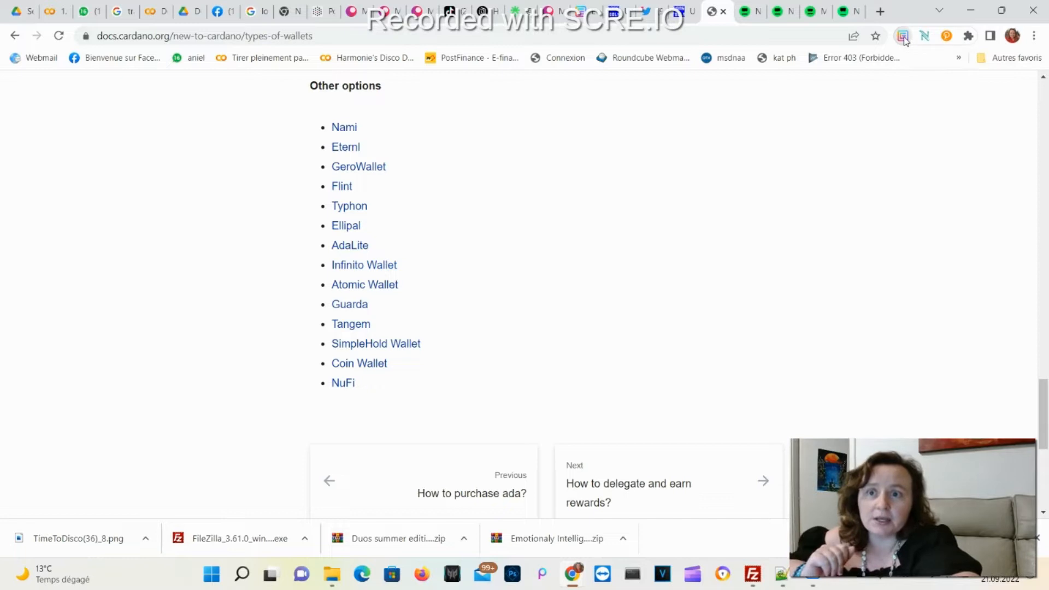
Step: Show the Eternl wallet's Receive page with its receive address
left_click(901, 37)
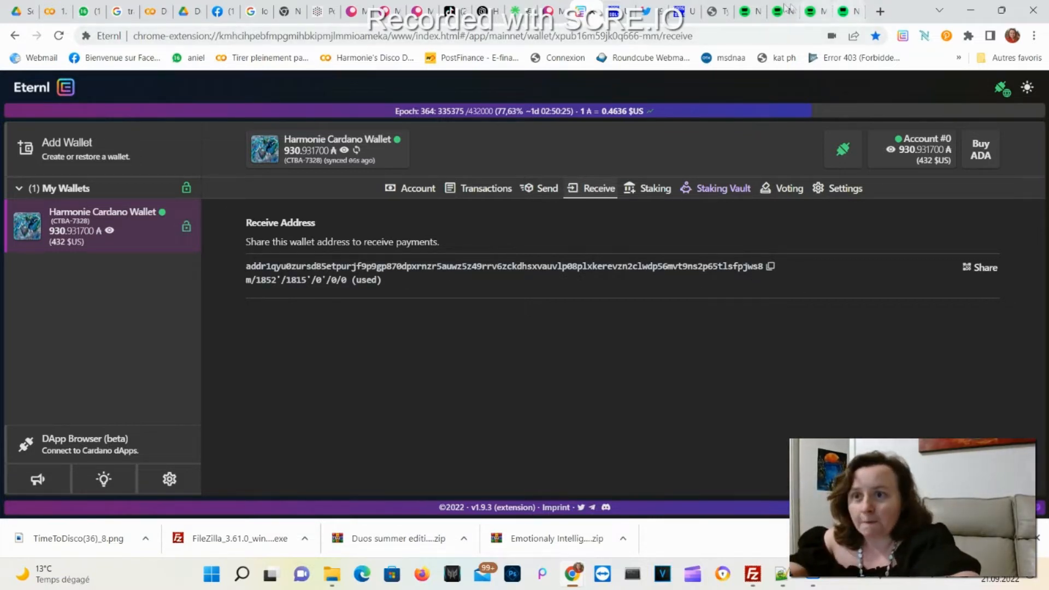
Step: Visit the NMKR Mint NFT and Studio pages, then log in to NMKR Studio
left_click(745, 12)
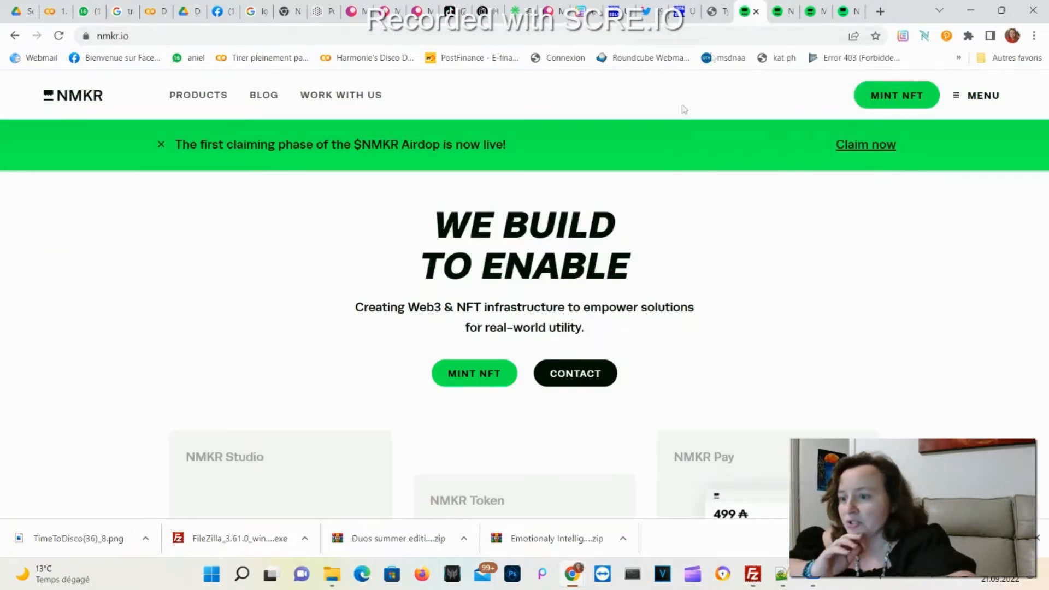
scroll(691, 233, "down", 2)
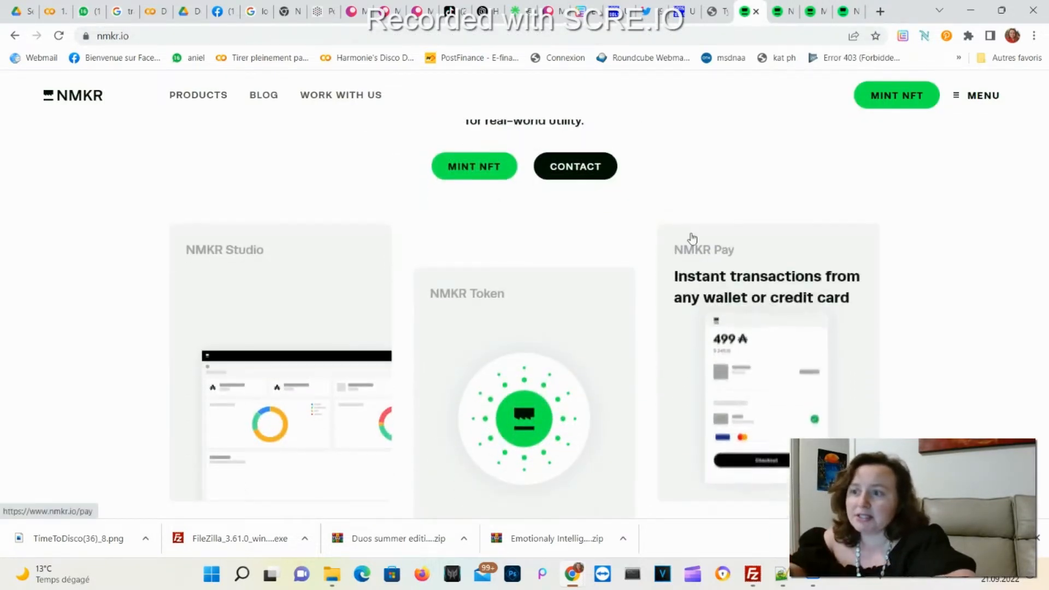
left_click(460, 179)
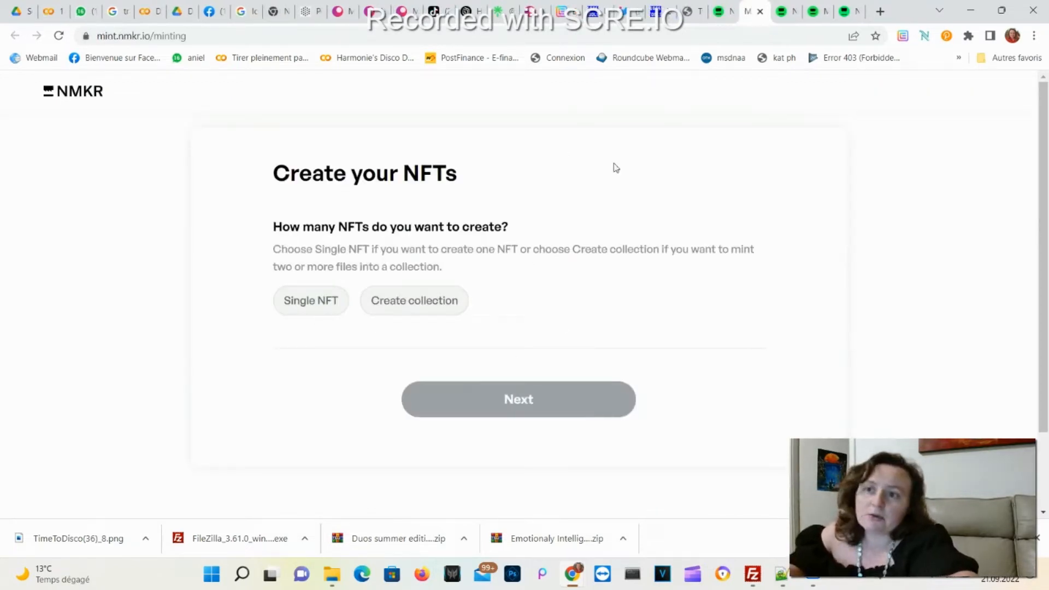
left_click(725, 12)
scroll(254, 418, "down", 1)
scroll(254, 420, "down", 1)
left_click(254, 420)
scroll(470, 335, "down", 2)
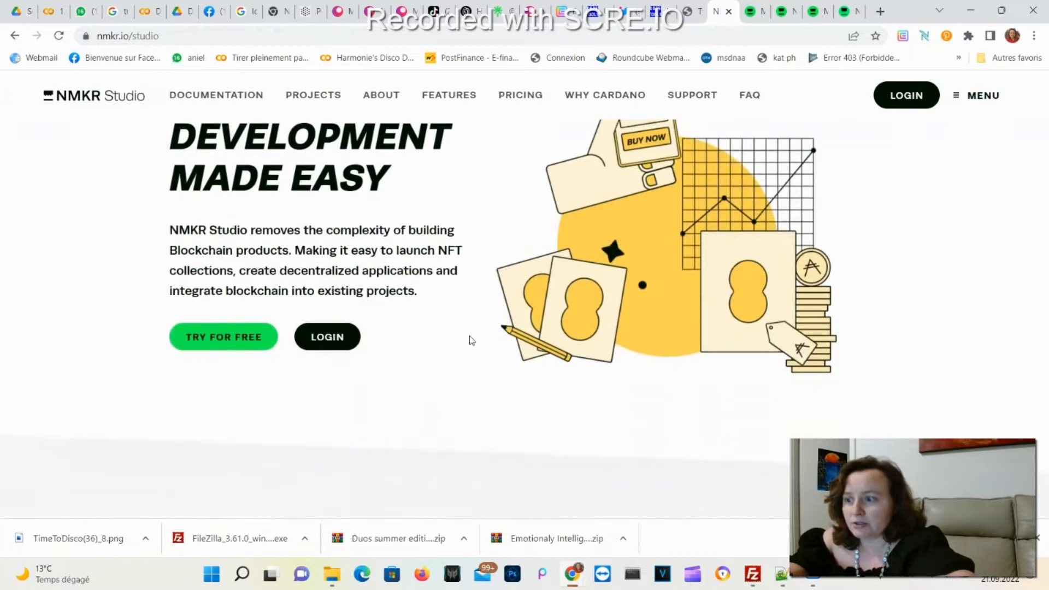
left_click(324, 340)
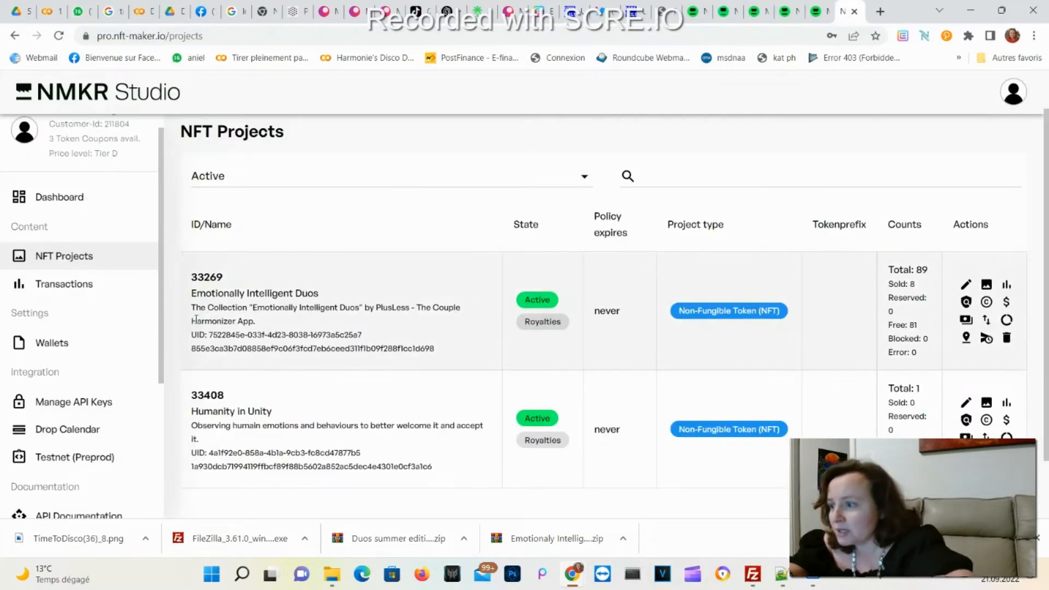
Step: View the HarmonieNFT payout wallet and the Buy Mints payment address from the account menu
left_click(57, 347)
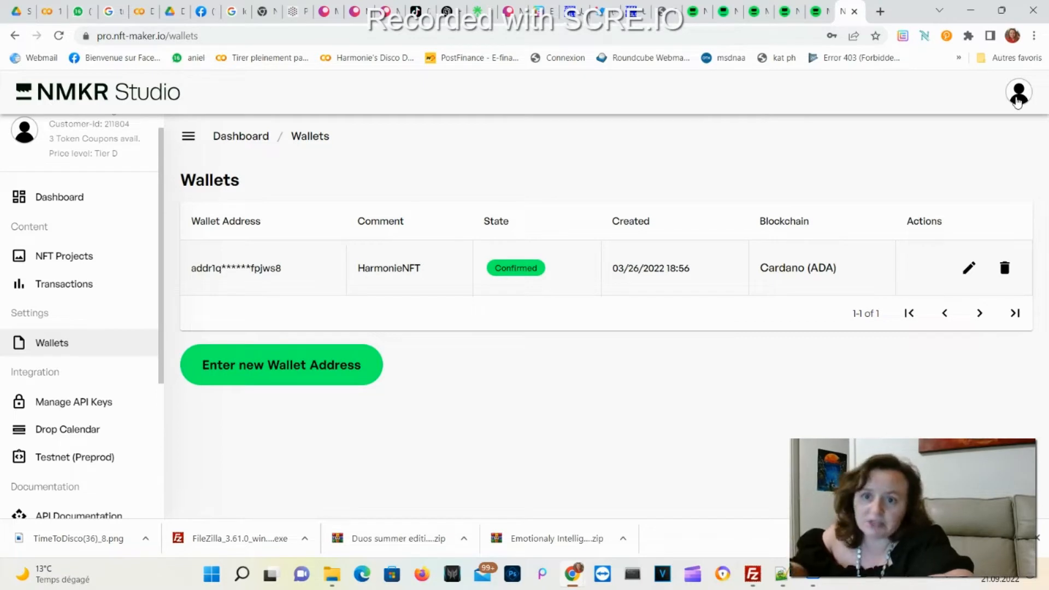
left_click(1018, 97)
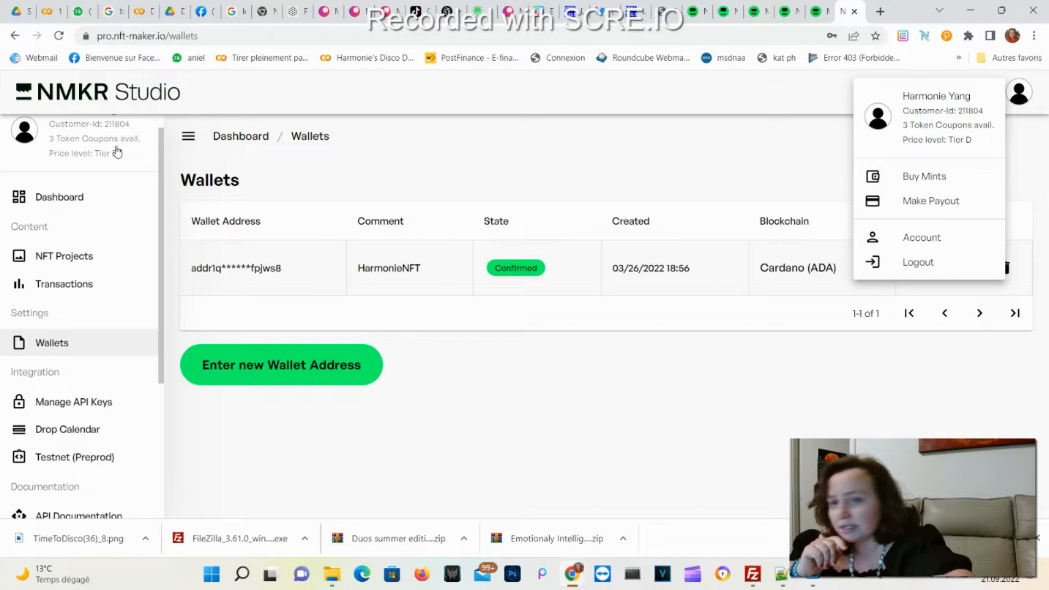
left_click(923, 177)
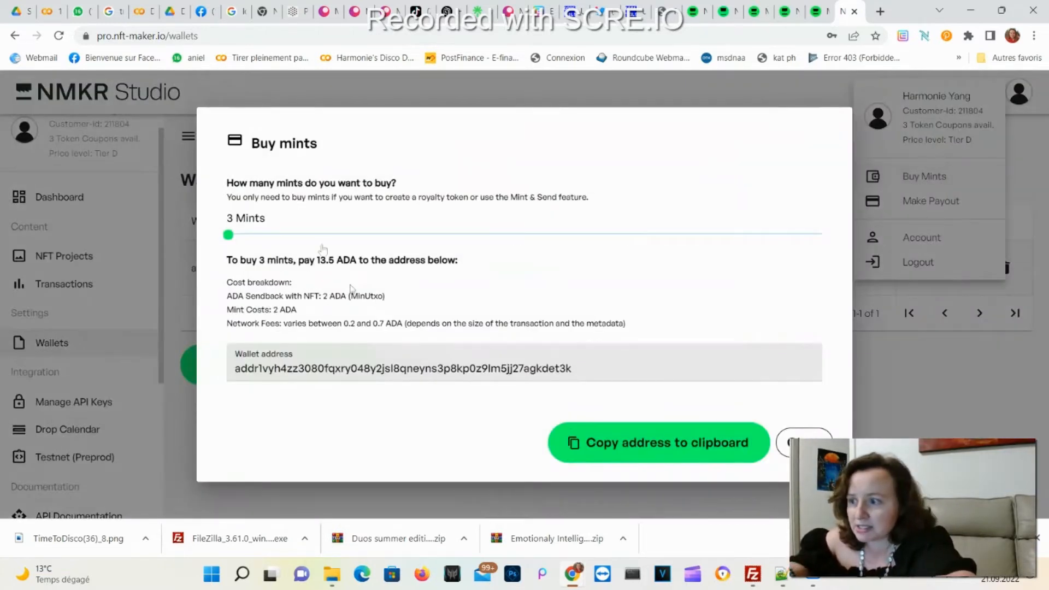
left_click(589, 360)
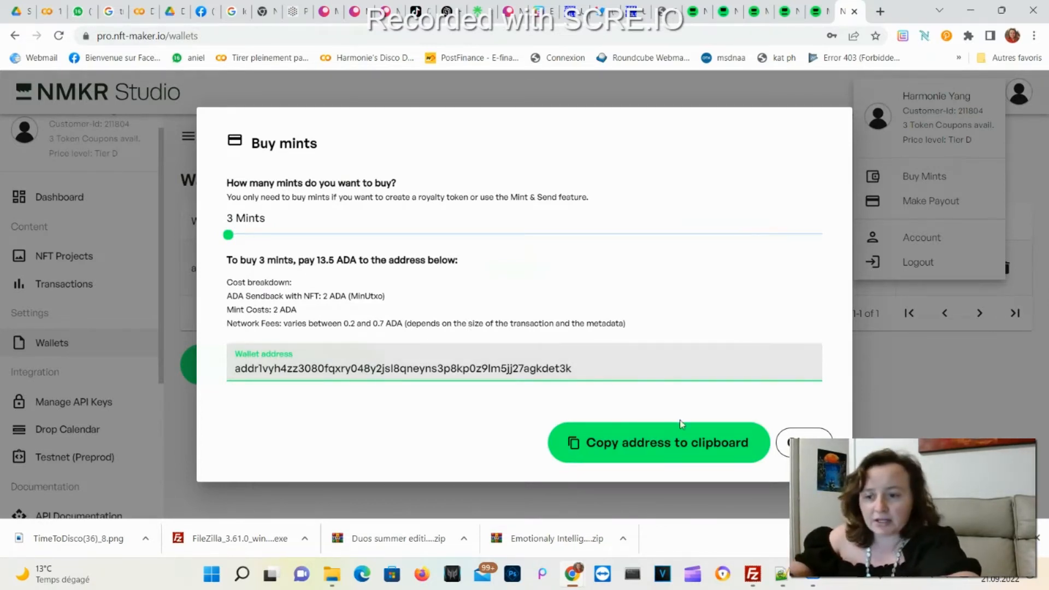
left_click(807, 443)
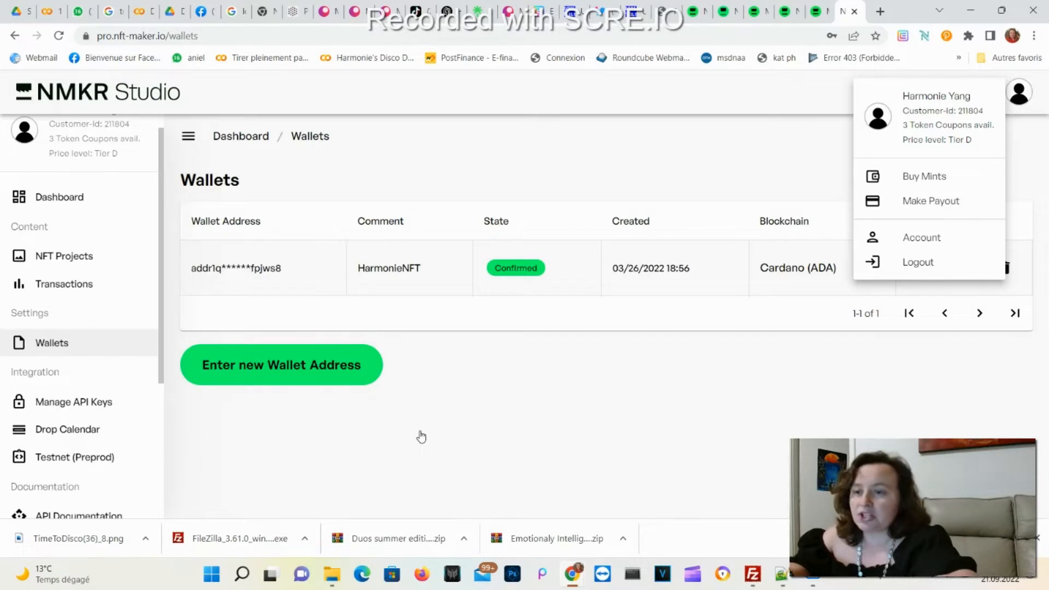
left_click(82, 266)
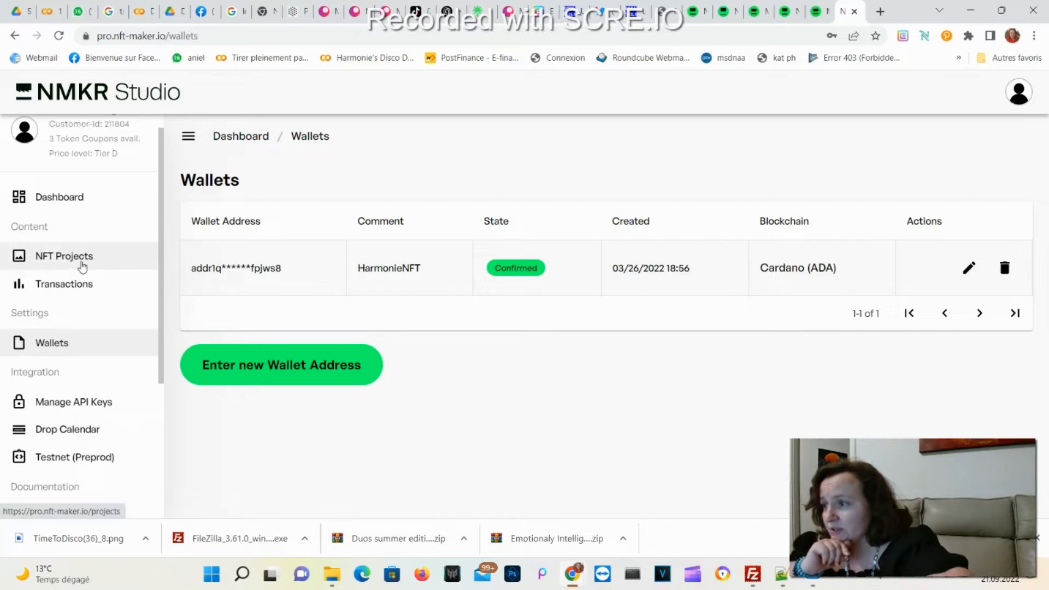
Step: Start an Upload & Pin new NFT form in the Emotionally Intelligent Duos project
left_click(83, 266)
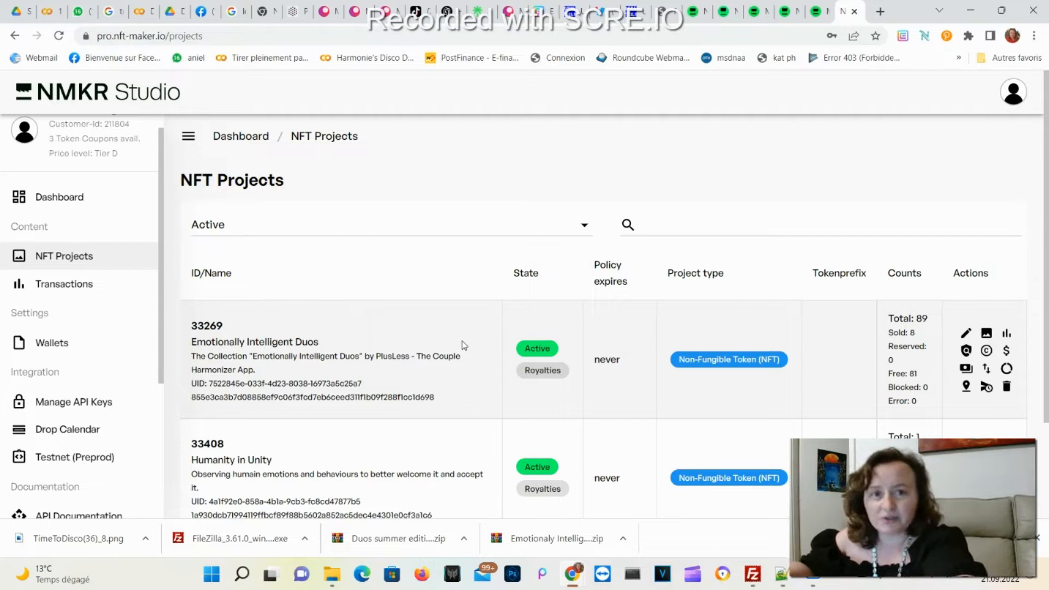
scroll(376, 372, "down", 1)
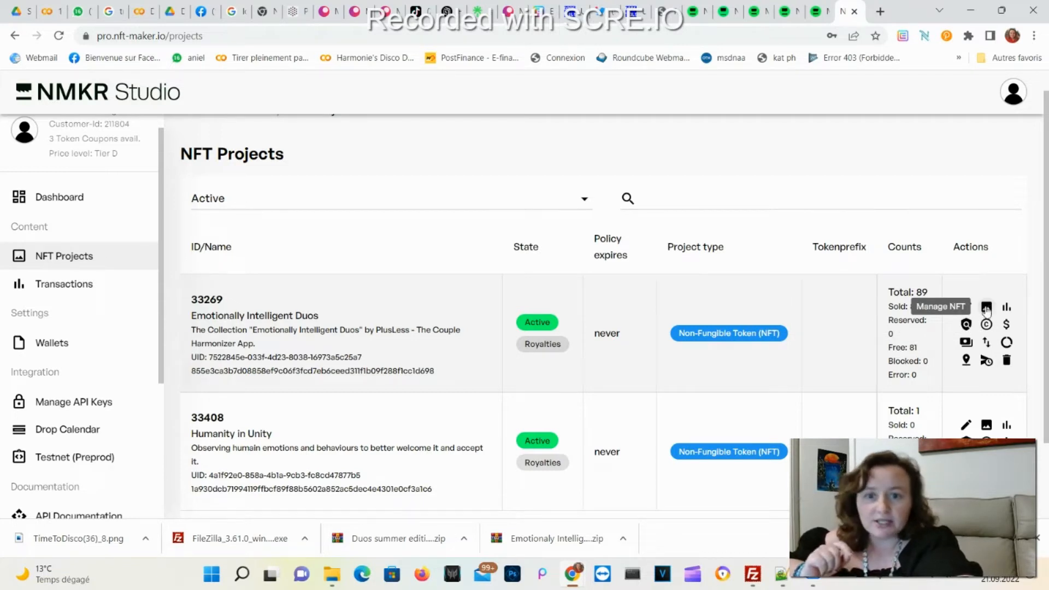
left_click(986, 308)
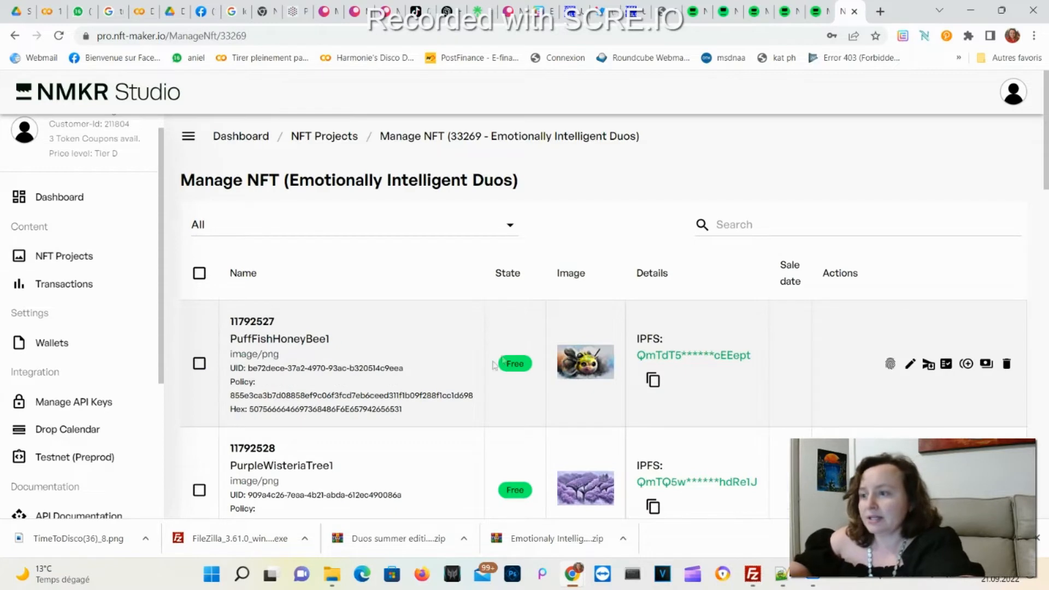
scroll(492, 365, "down", 1)
scroll(491, 366, "down", 5)
scroll(492, 366, "down", 10)
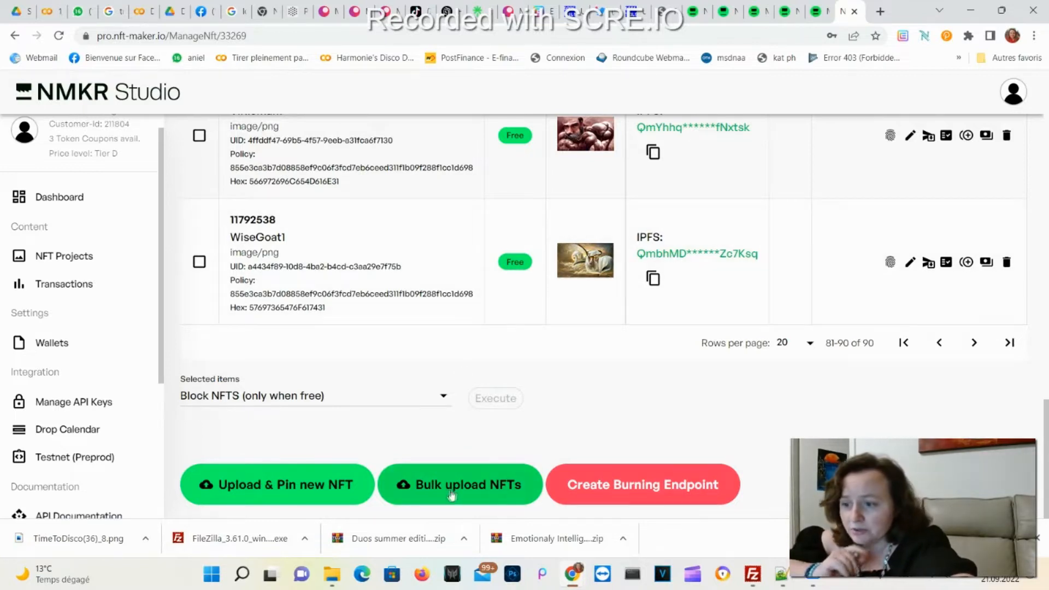
left_click(282, 486)
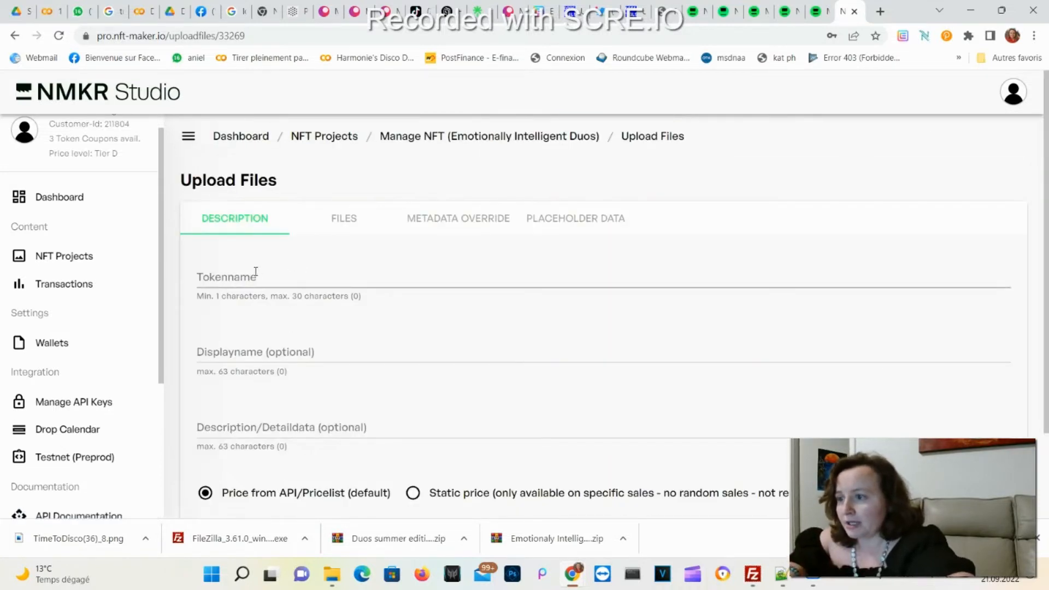
left_click(74, 260)
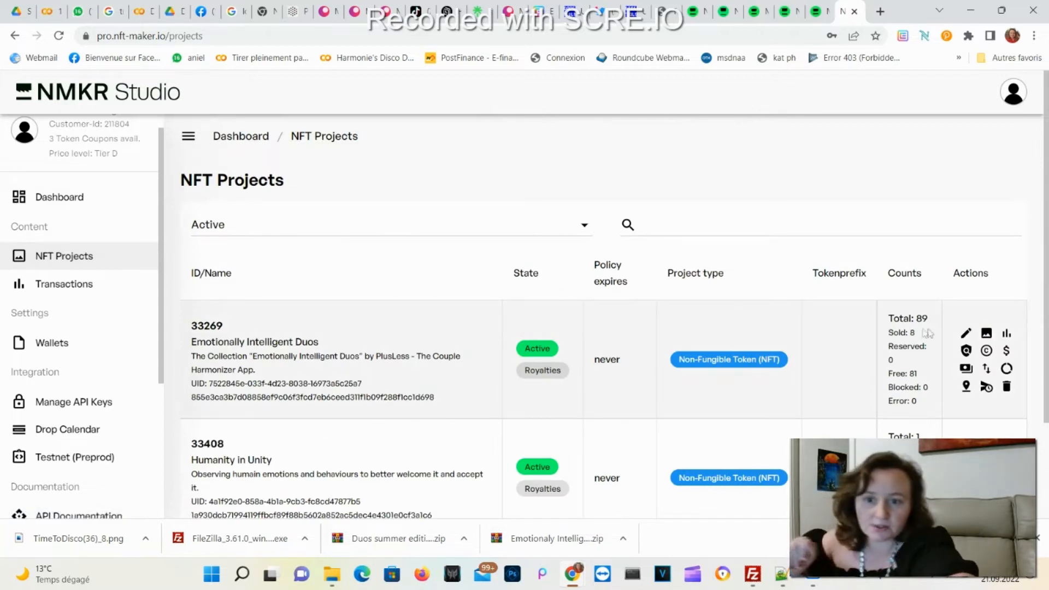
left_click(966, 334)
scroll(330, 385, "down", 1)
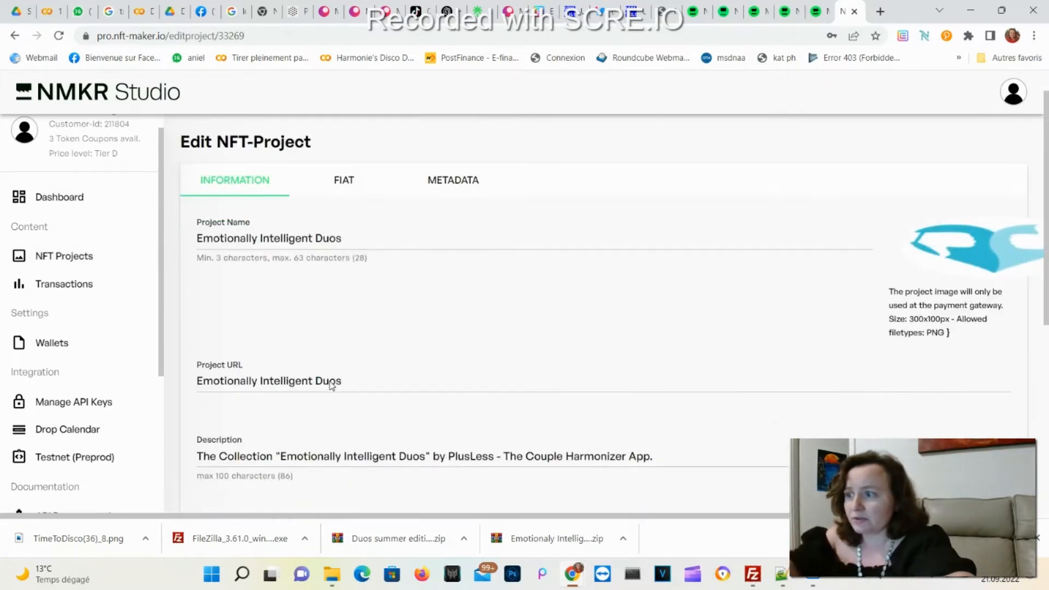
scroll(330, 385, "down", 2)
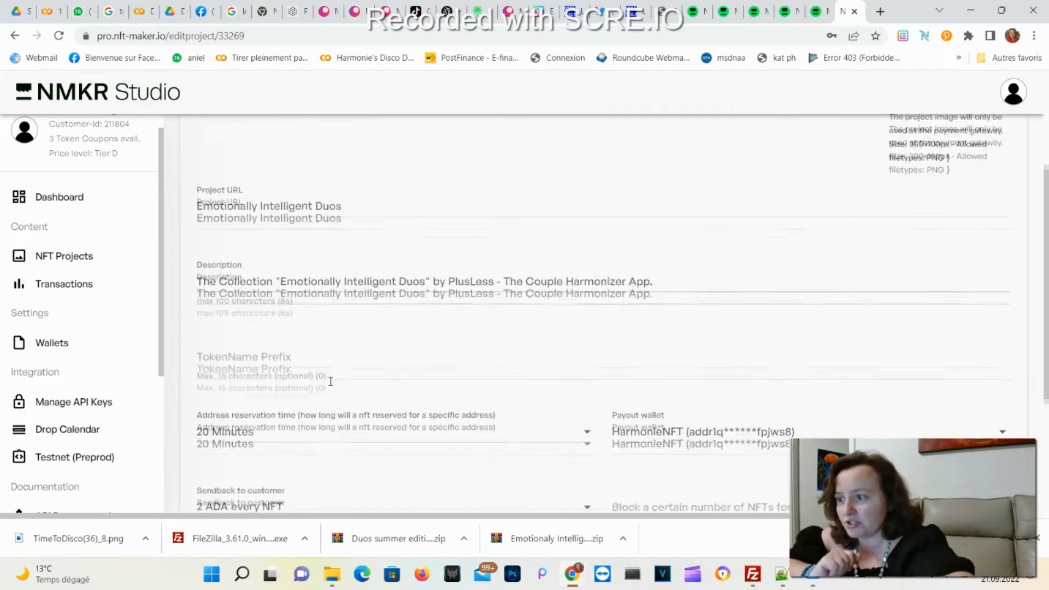
scroll(329, 385, "up", 1)
scroll(330, 385, "up", 3)
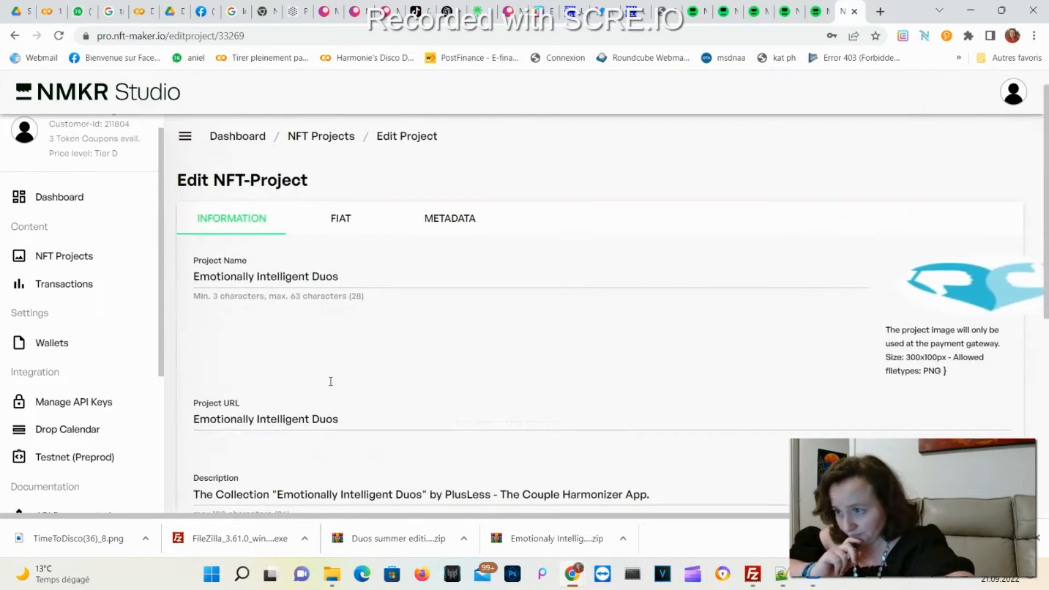
left_click(447, 235)
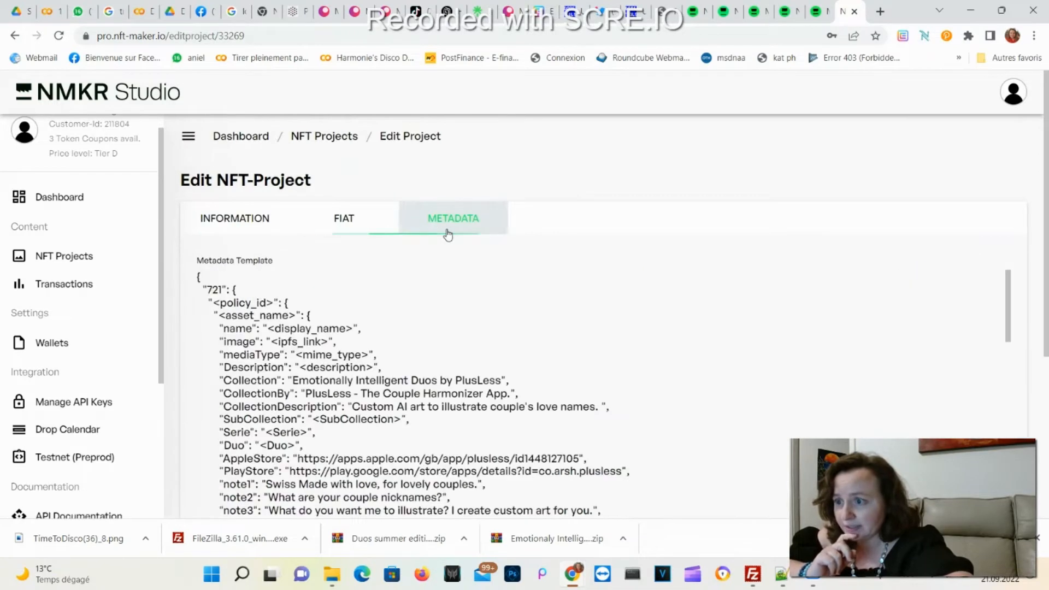
scroll(398, 378, "down", 1)
scroll(400, 378, "down", 1)
scroll(399, 378, "up", 1)
scroll(399, 379, "down", 3)
scroll(399, 378, "down", 1)
scroll(400, 379, "up", 3)
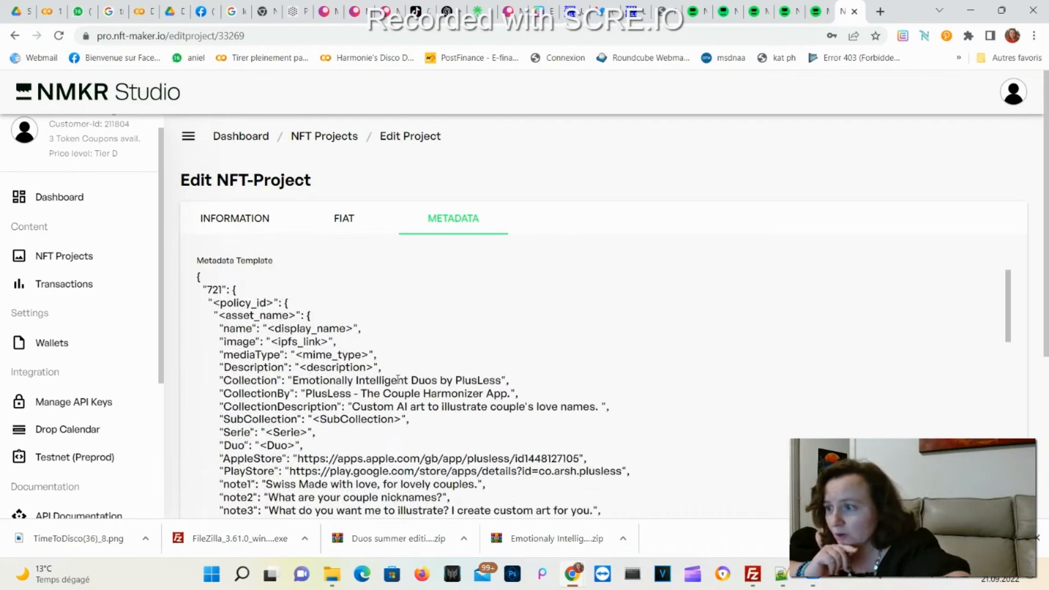
scroll(337, 441, "down", 2)
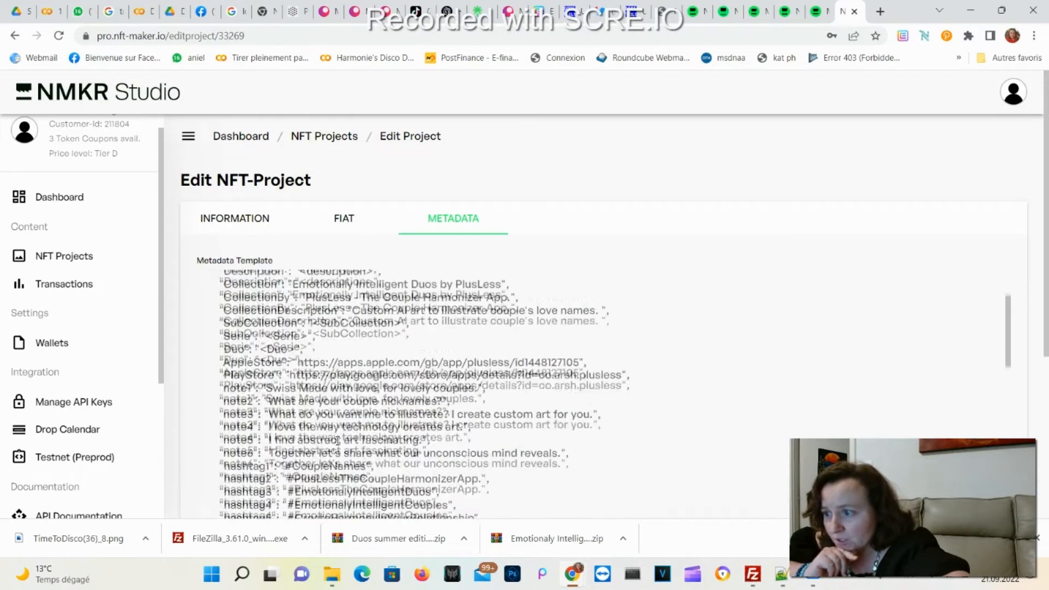
scroll(367, 392, "down", 1)
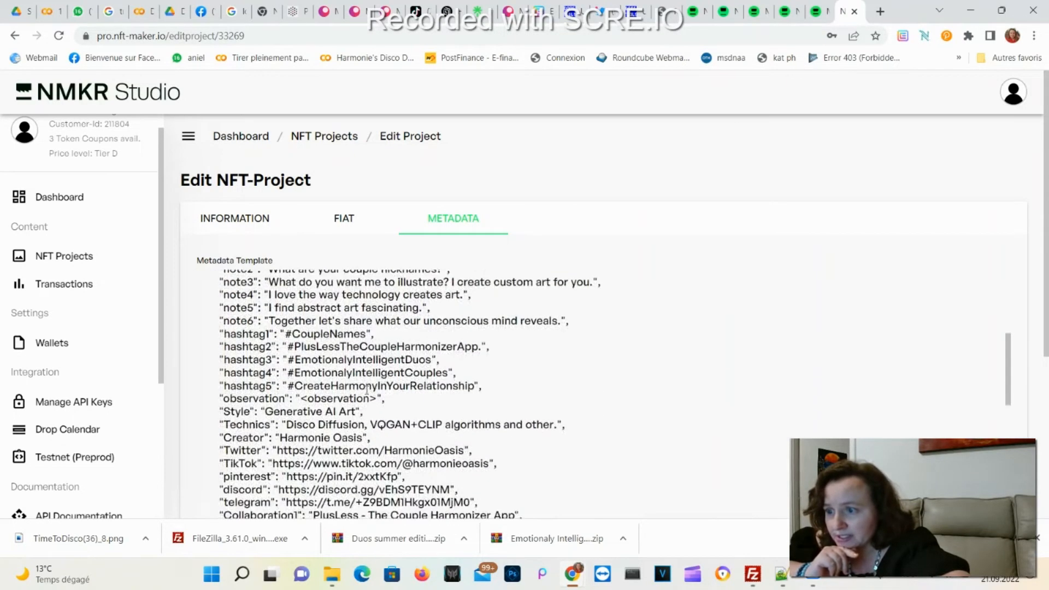
scroll(366, 391, "down", 1)
scroll(366, 392, "down", 1)
scroll(365, 393, "down", 1)
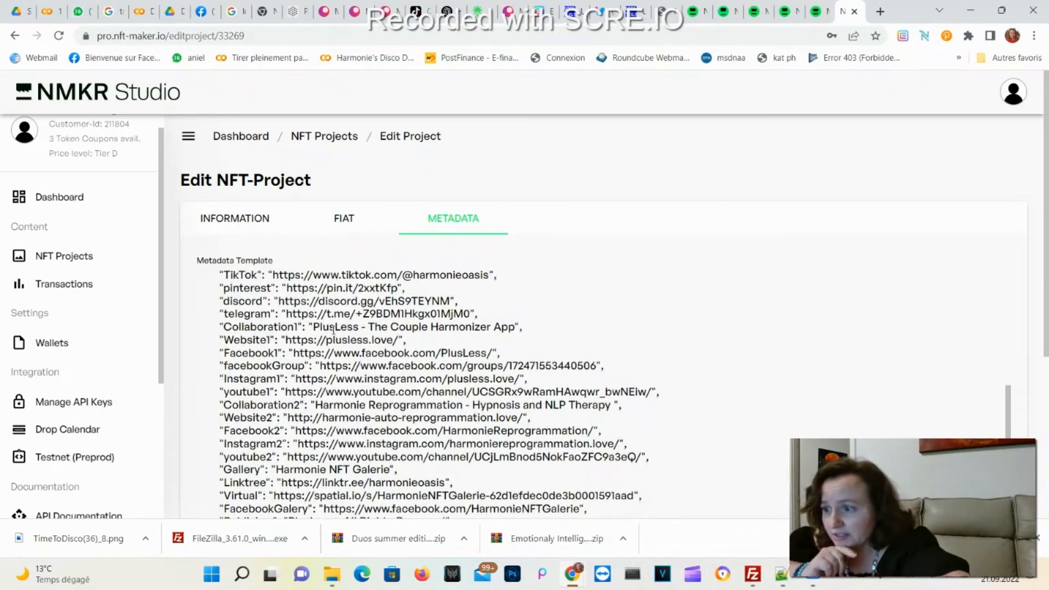
left_click_drag(313, 327, 505, 345)
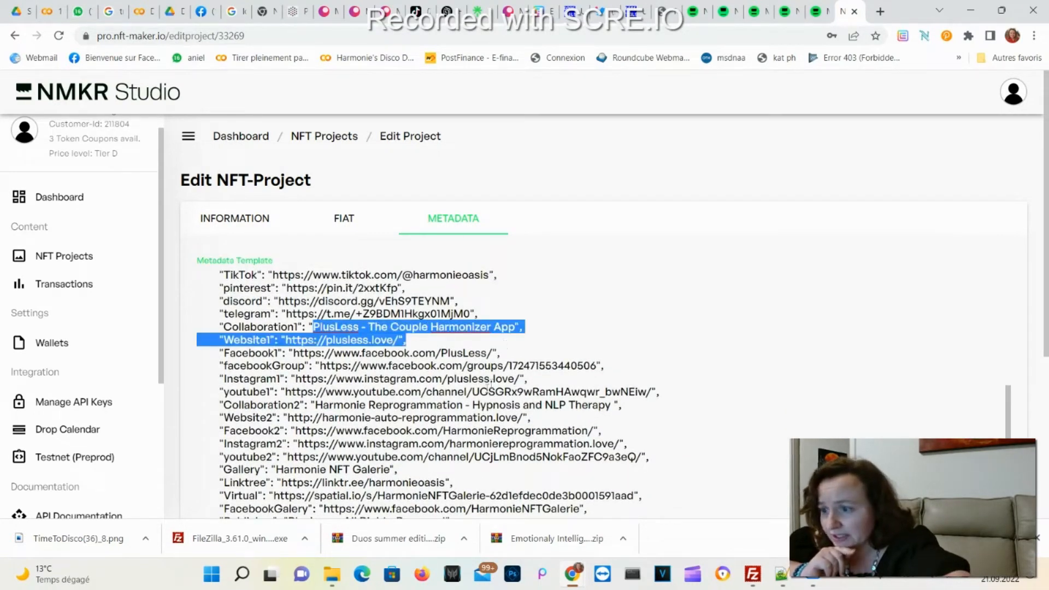
left_click(419, 341)
scroll(419, 342, "up", 4)
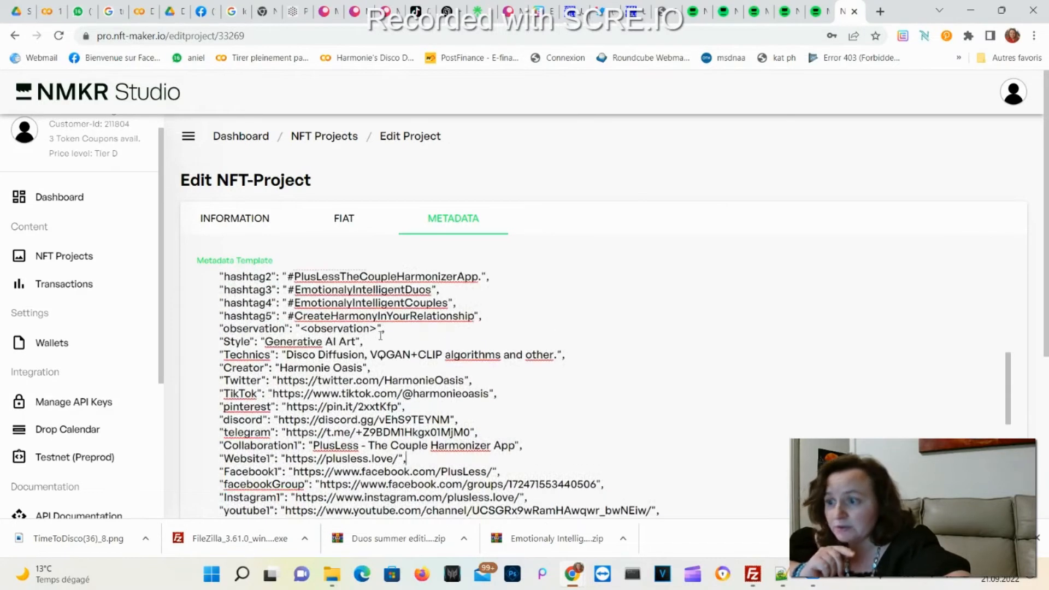
left_click_drag(382, 329, 315, 328)
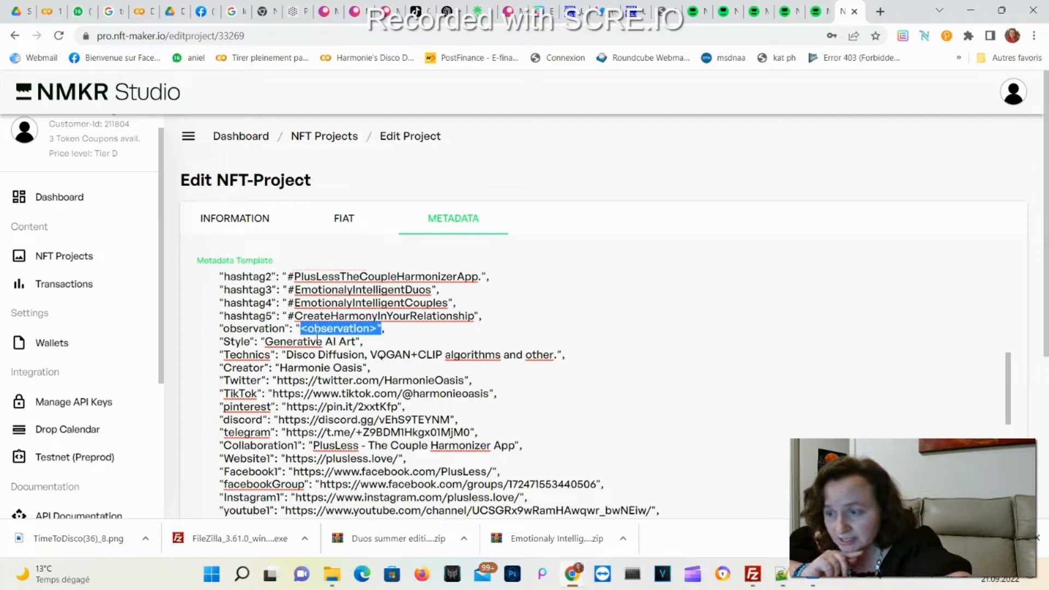
scroll(352, 387, "down", 1)
scroll(352, 388, "down", 1)
scroll(351, 388, "down", 2)
scroll(351, 388, "down", 1)
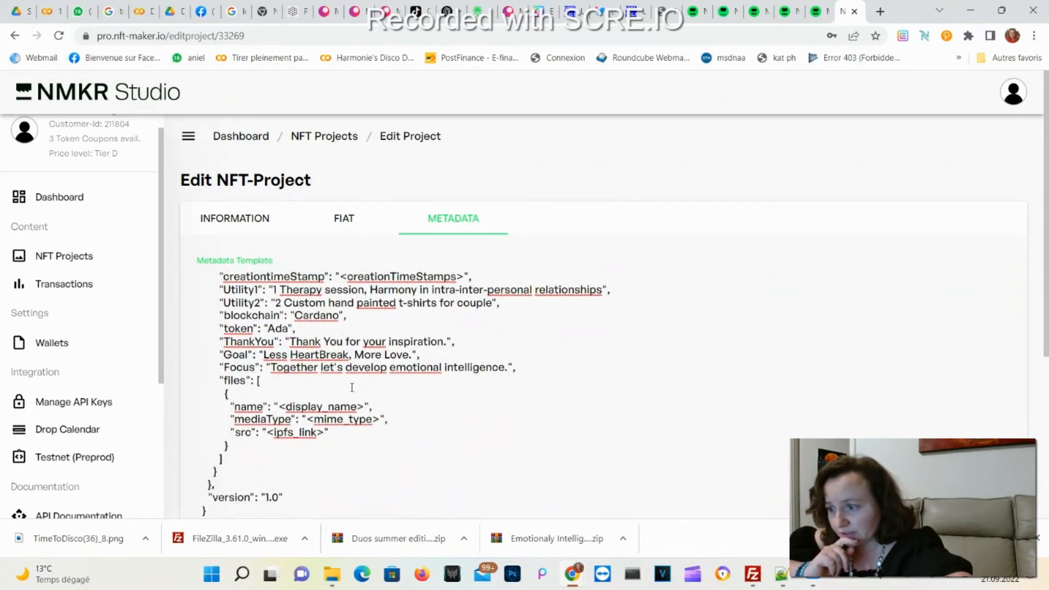
scroll(345, 402, "up", 3)
scroll(345, 401, "up", 2)
scroll(345, 402, "up", 2)
scroll(347, 404, "up", 1)
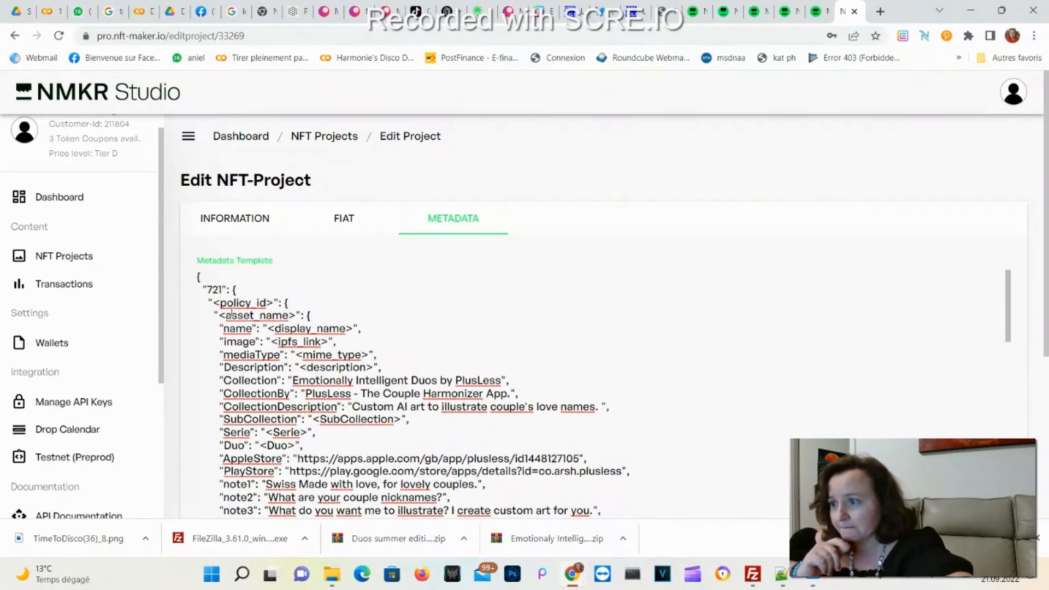
left_click(218, 227)
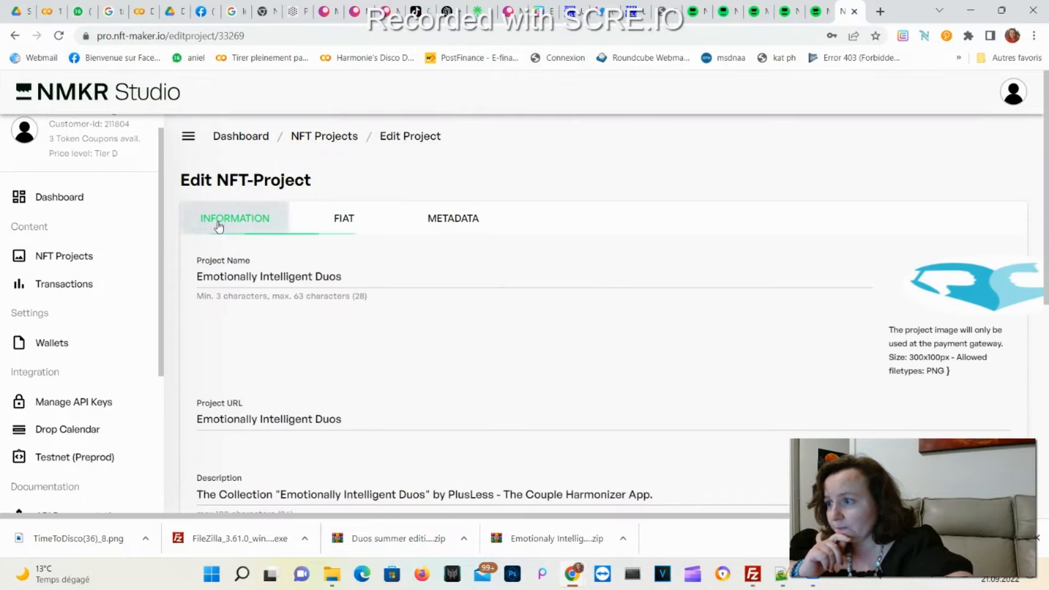
left_click(449, 227)
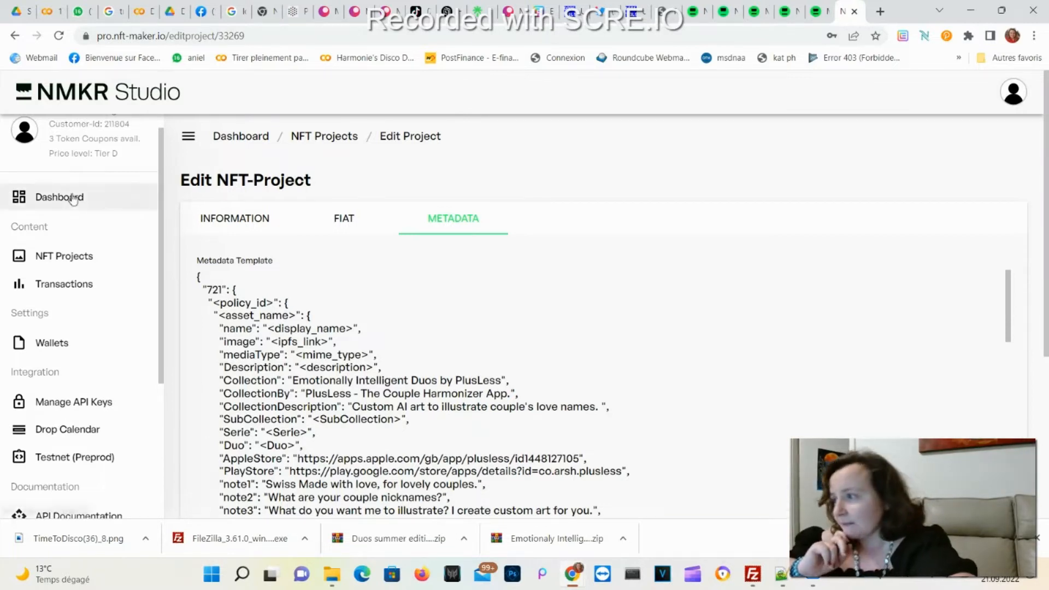
Step: Start a new NFT upload in the Emotionally Intelligent Duos project
left_click(56, 263)
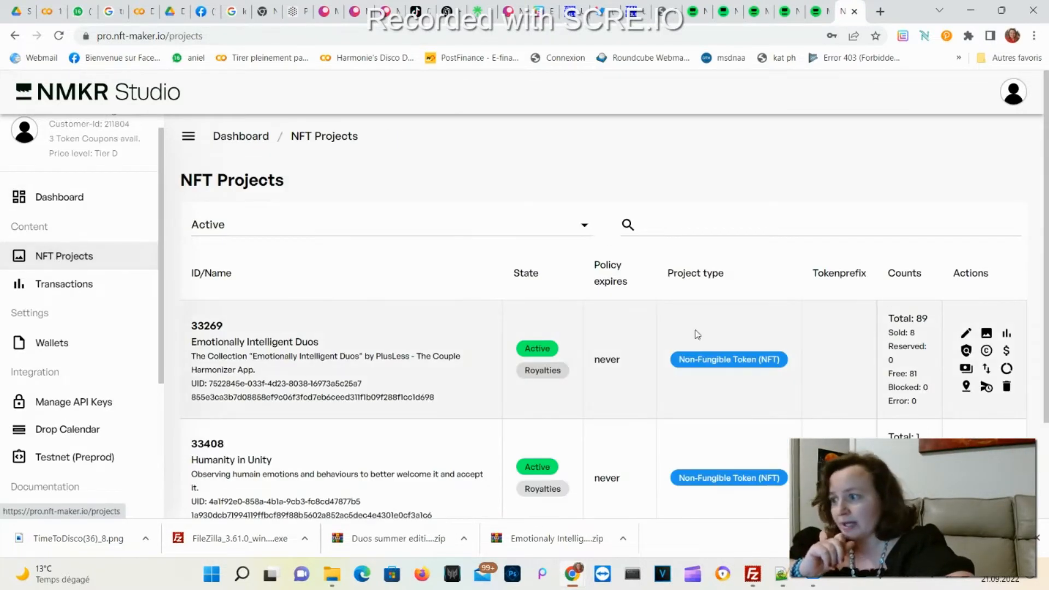
left_click(986, 333)
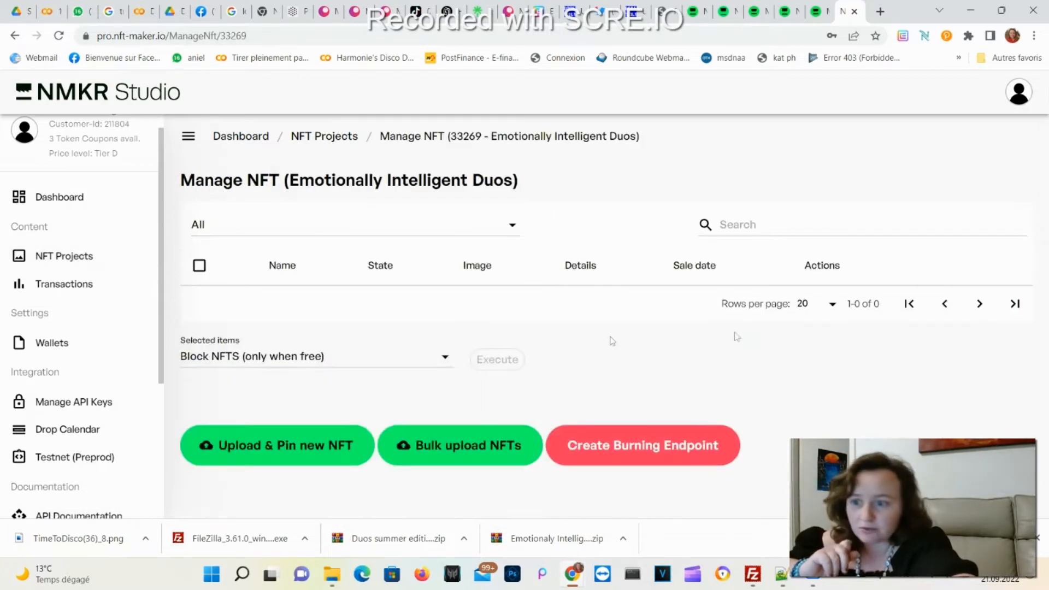
scroll(489, 316, "down", 15)
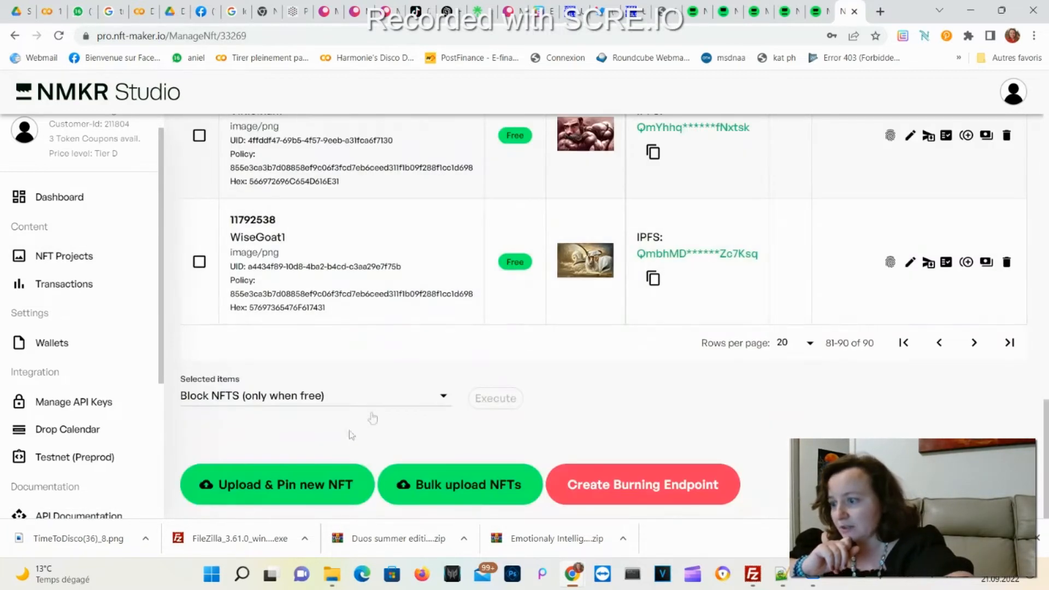
left_click(265, 491)
Step: Enter token name InnocentDoe1, display name Innocent Doe #1 and the duo description
left_click(213, 274)
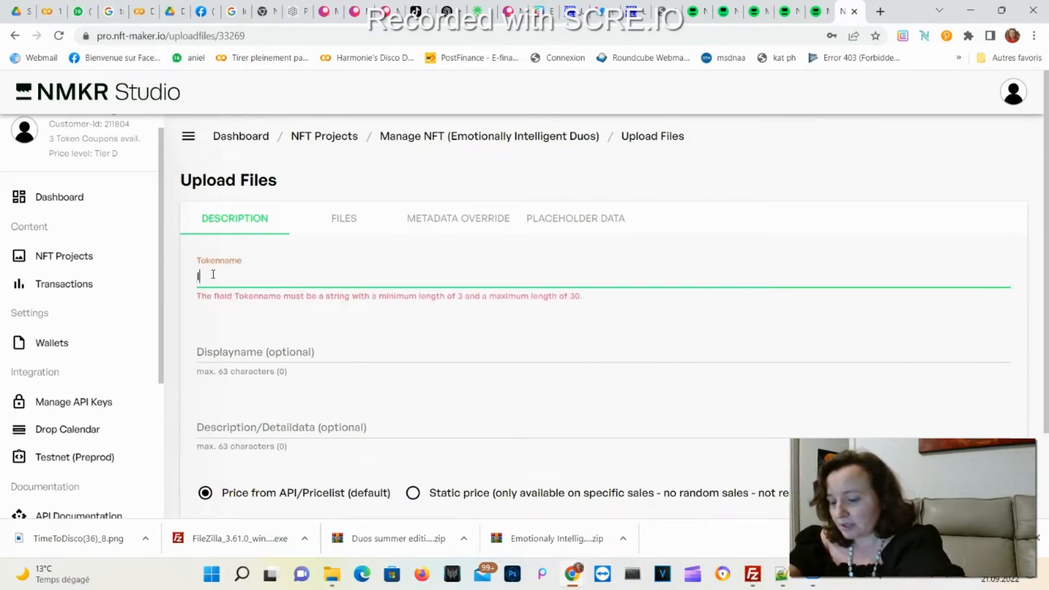
type("InnocentDoe")
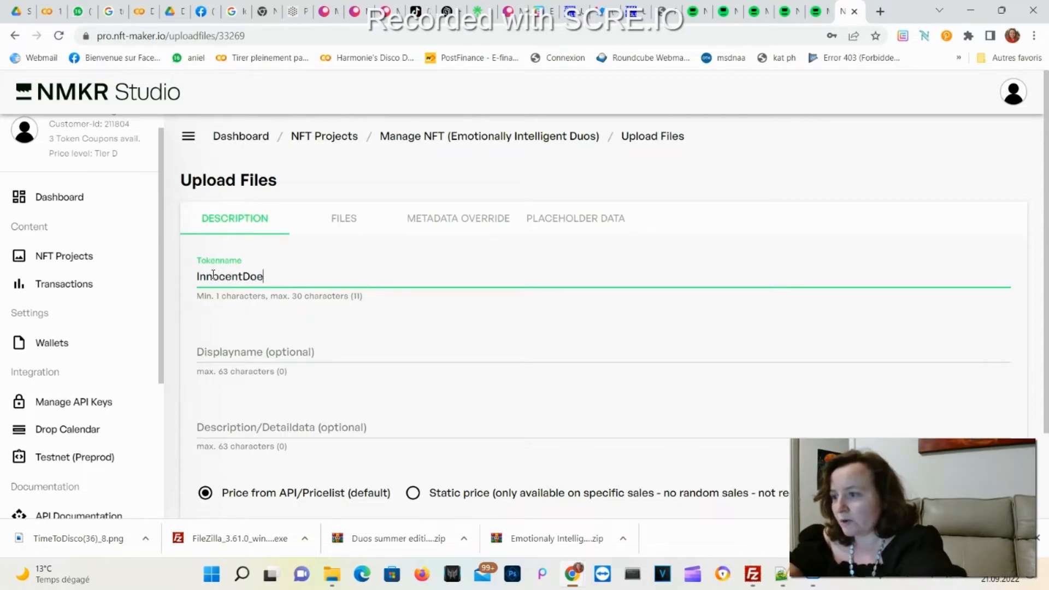
type("1")
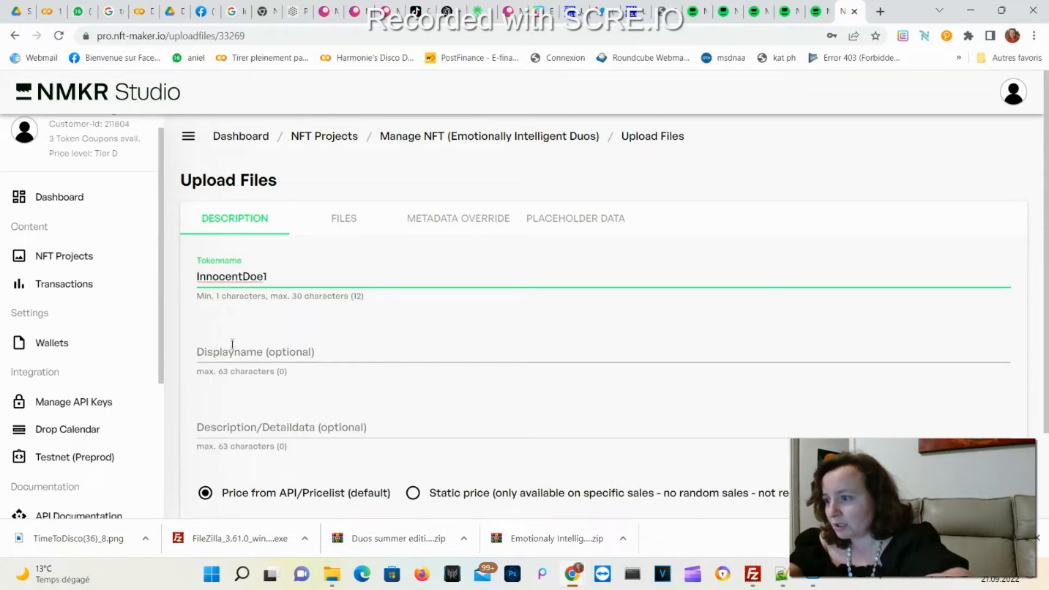
left_click(232, 348)
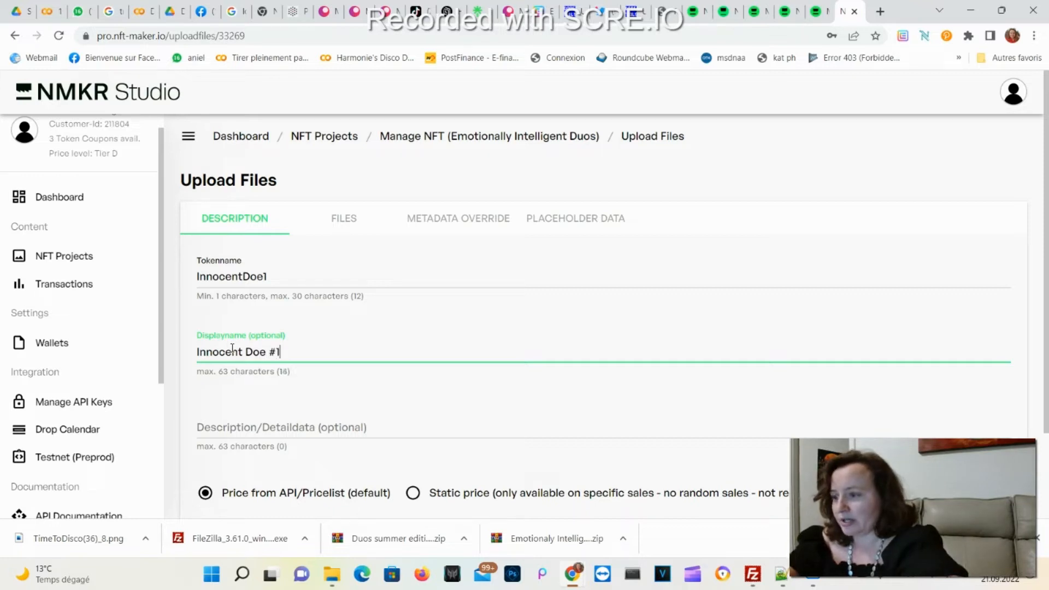
scroll(278, 401, "down", 1)
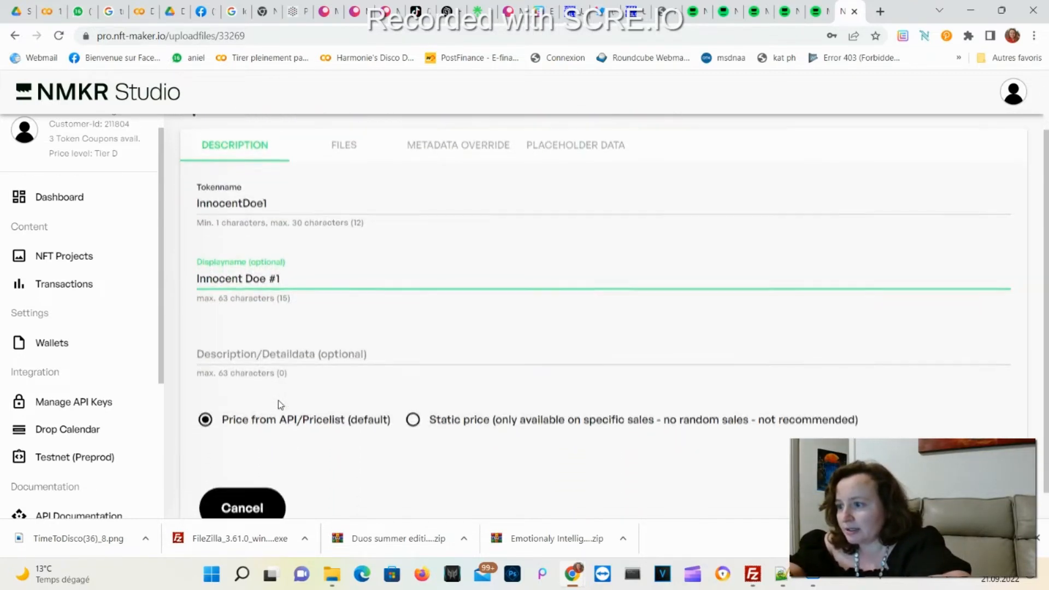
left_click(256, 355)
type("From the Duo")
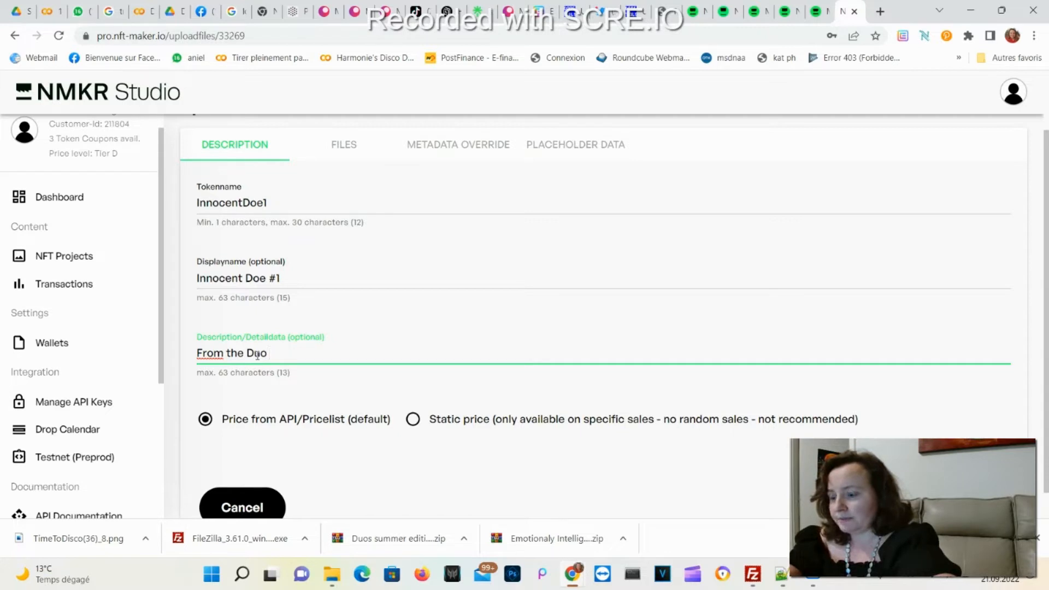
type(" innocent Doe and Prot")
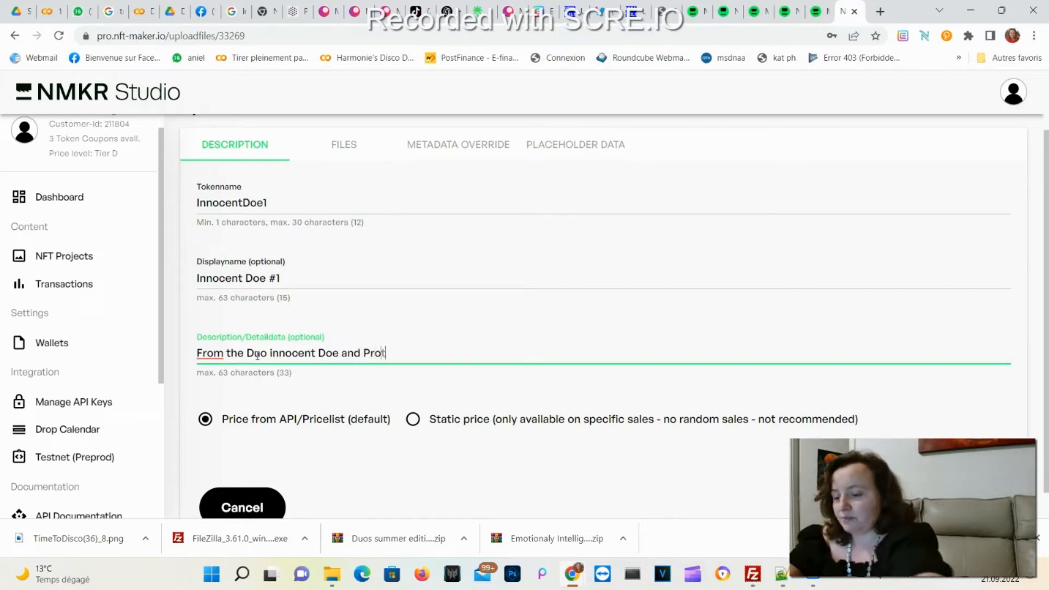
type("ector Bear")
scroll(440, 405, "down", 1)
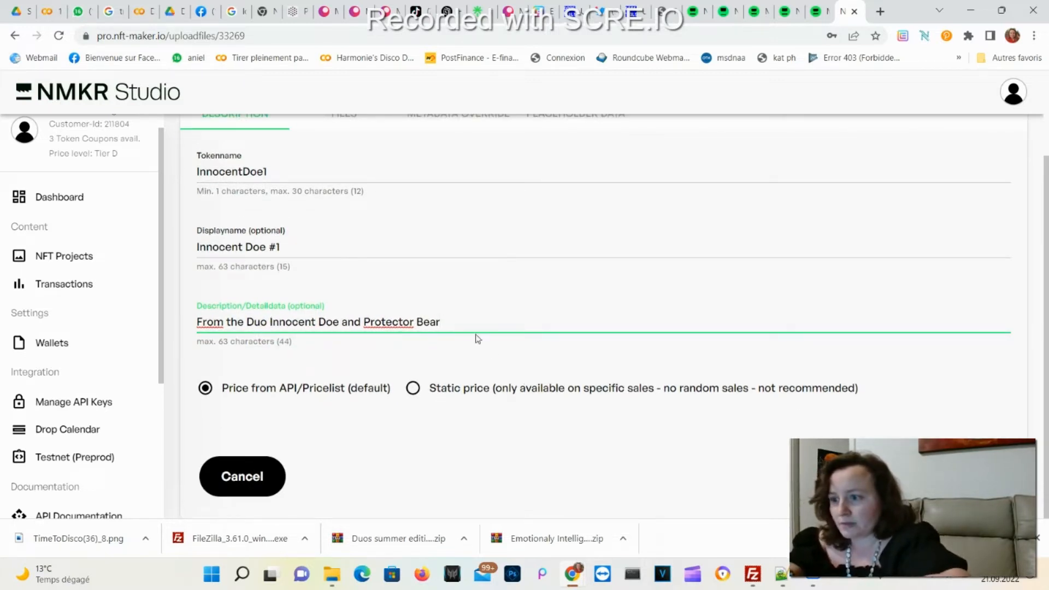
left_click_drag(440, 321, 269, 339)
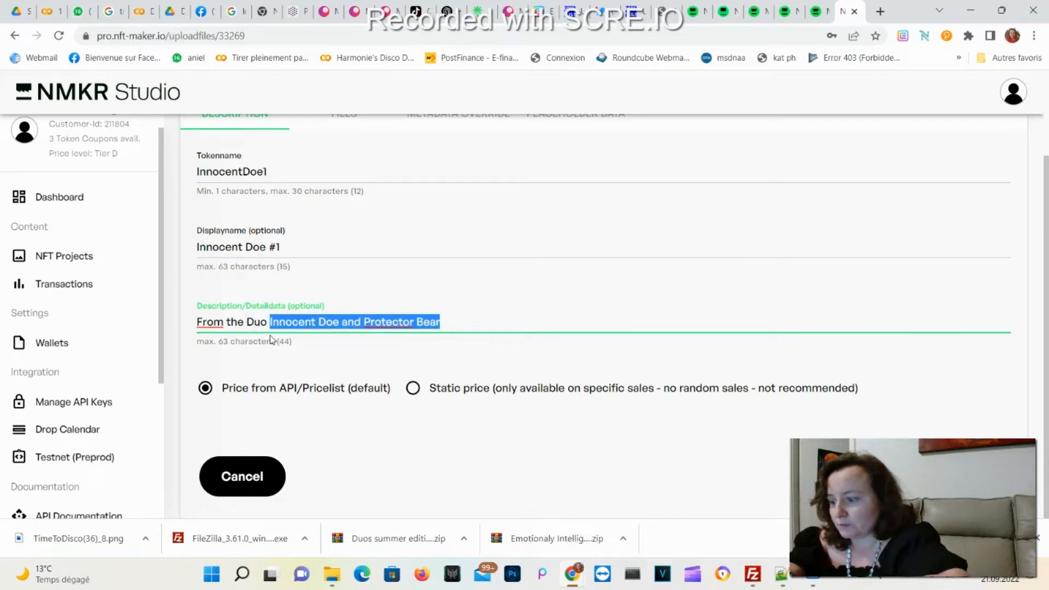
Step: Set the NFT file type to image/png on the Files tab
left_click(343, 113)
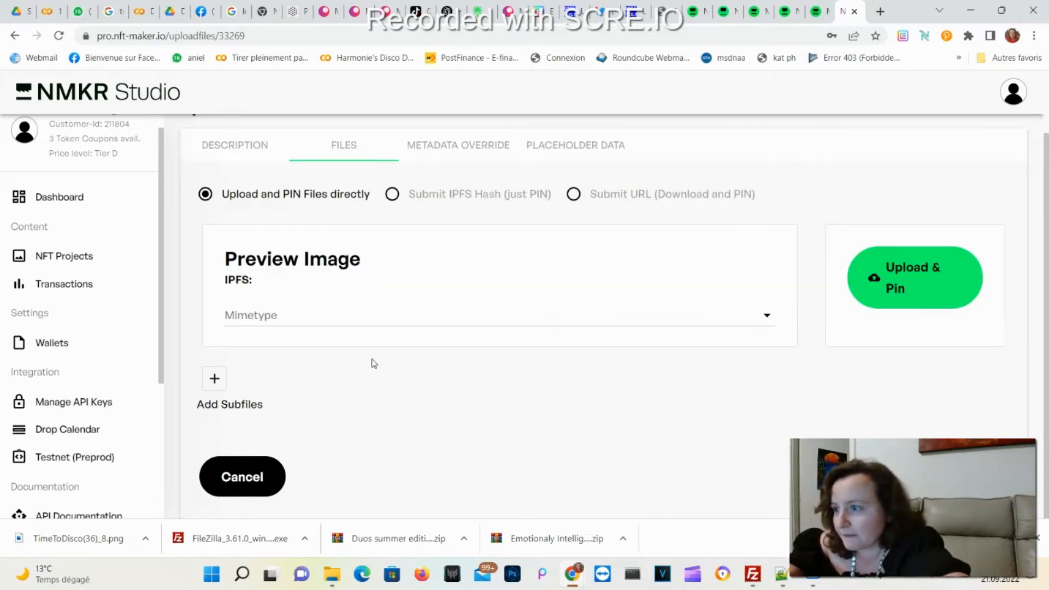
left_click(258, 311)
left_click(934, 266)
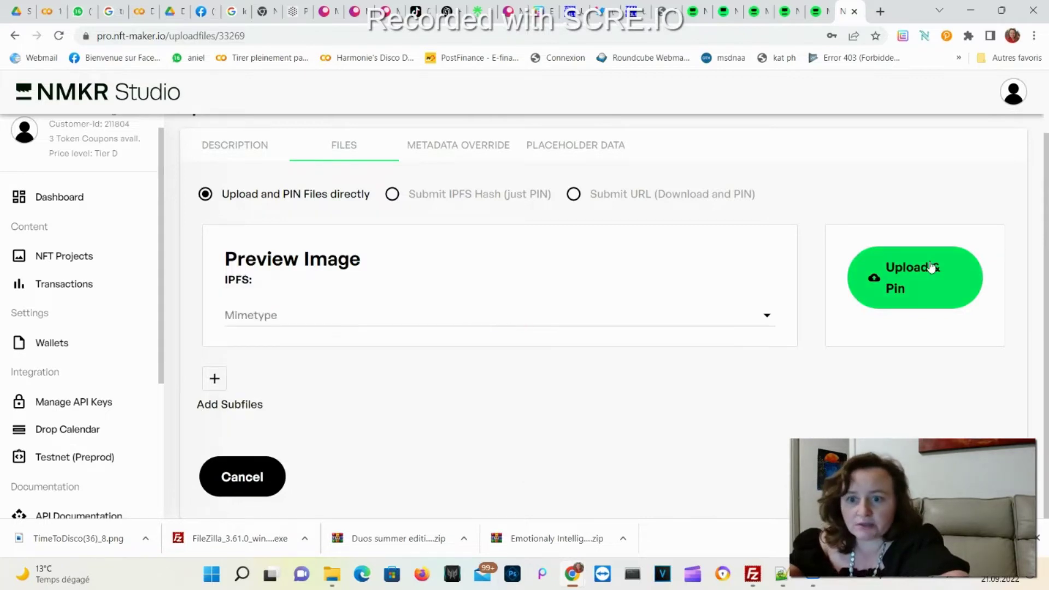
left_click(551, 325)
left_click(306, 379)
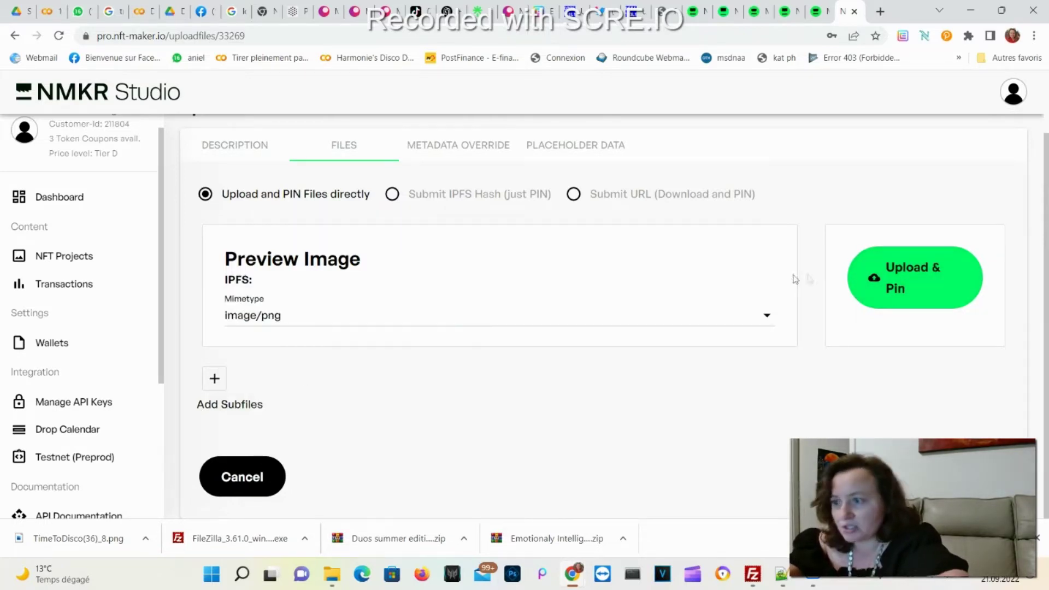
Step: Upload and pin the Innocent Doe #1 image, then view the Metadata Override section
left_click(873, 279)
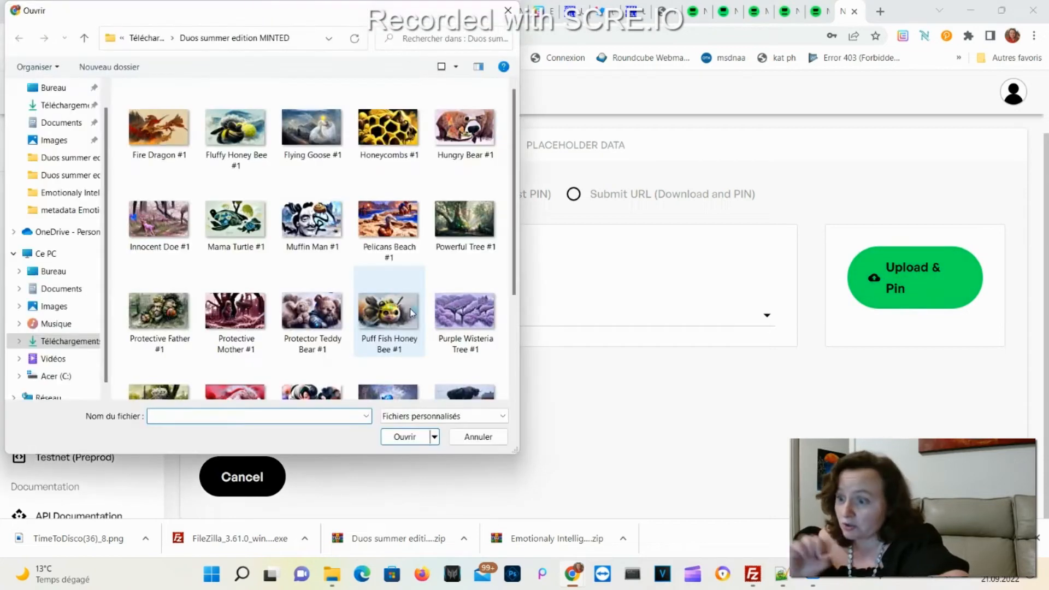
scroll(246, 292, "down", 2)
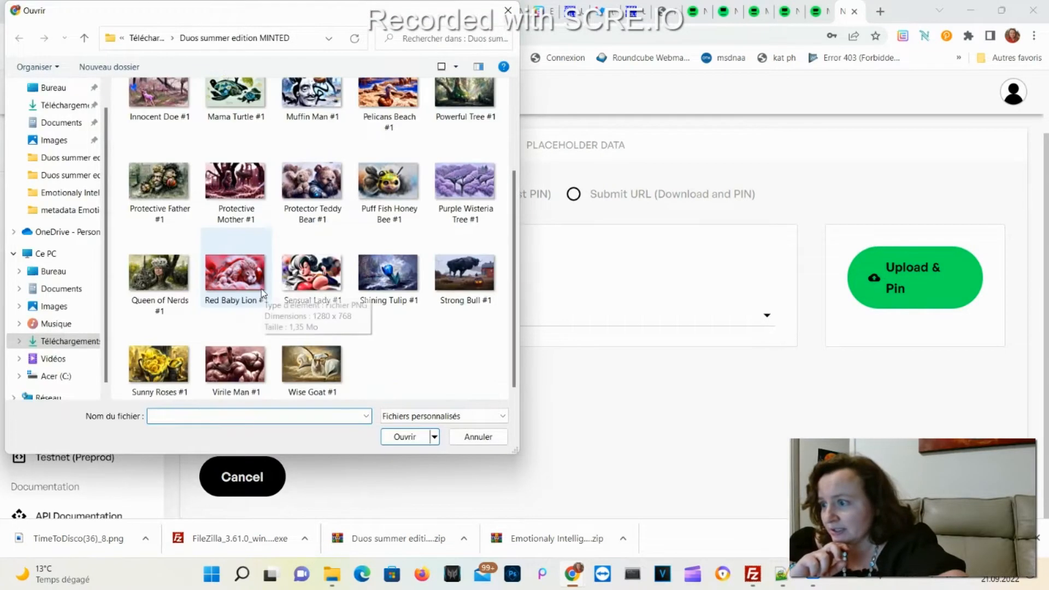
scroll(225, 189, "up", 2)
left_click(179, 197)
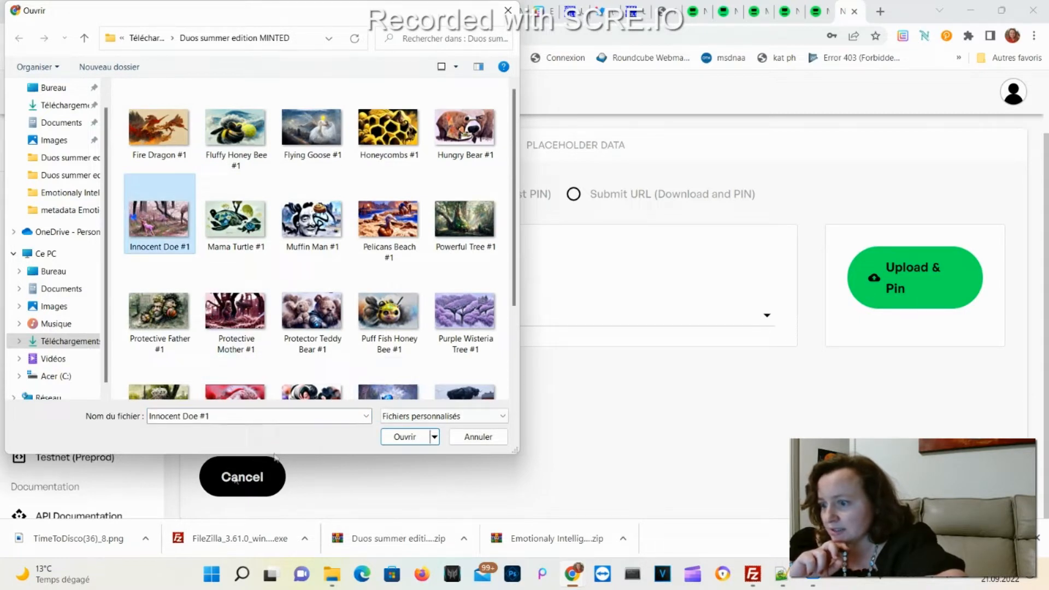
left_click(404, 439)
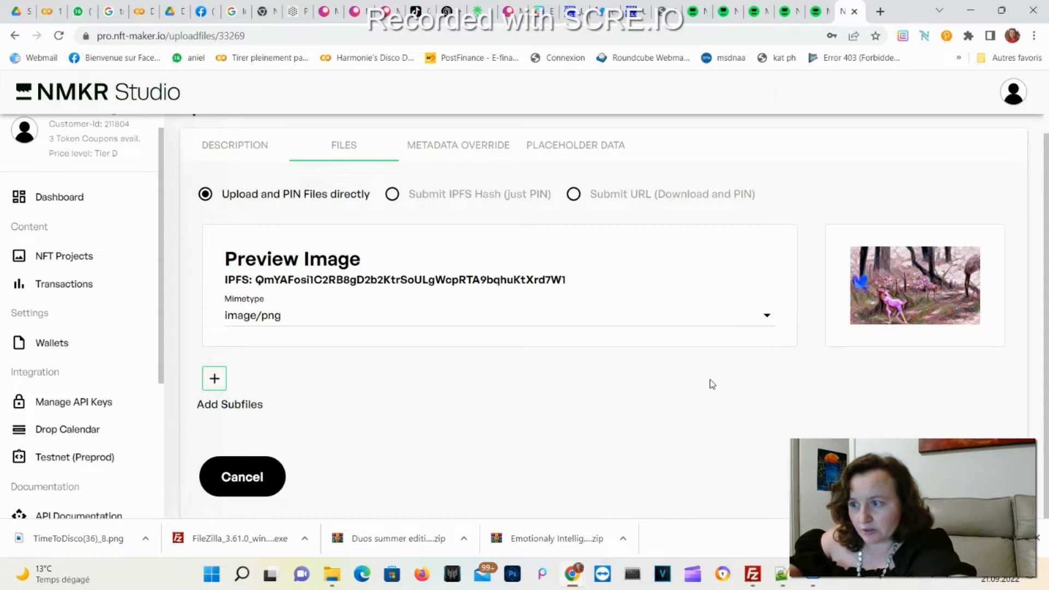
left_click(458, 144)
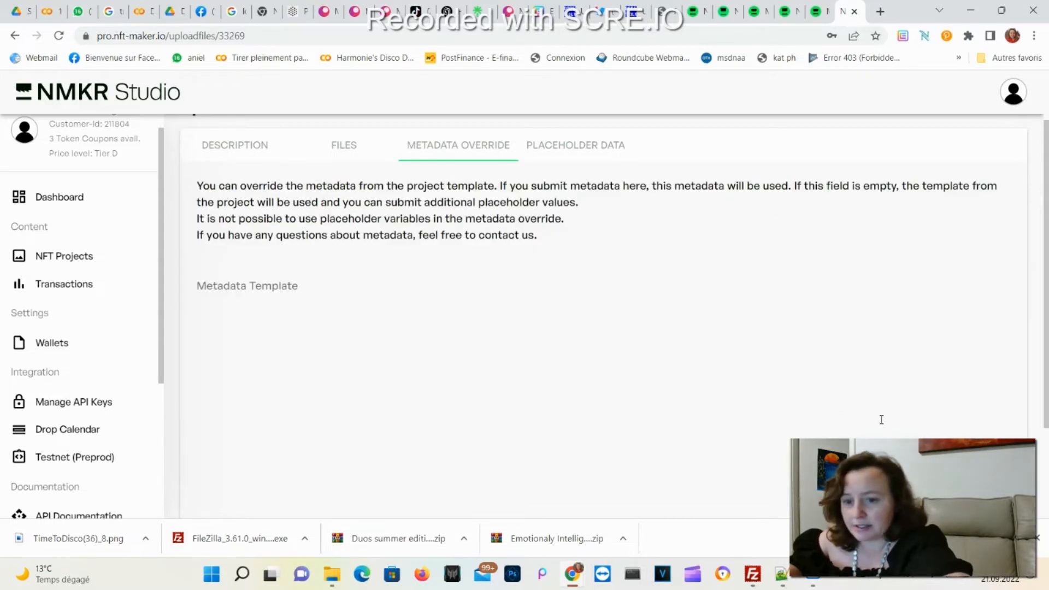
scroll(880, 421, "down", 2)
scroll(881, 424, "up", 3)
scroll(882, 423, "down", 3)
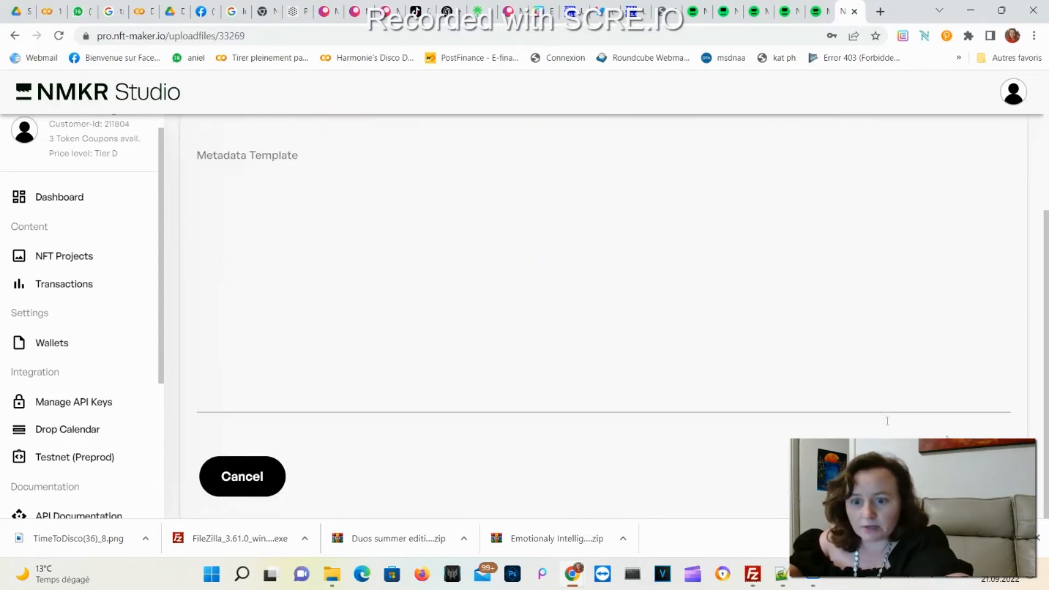
scroll(502, 374, "down", 1)
scroll(501, 374, "up", 2)
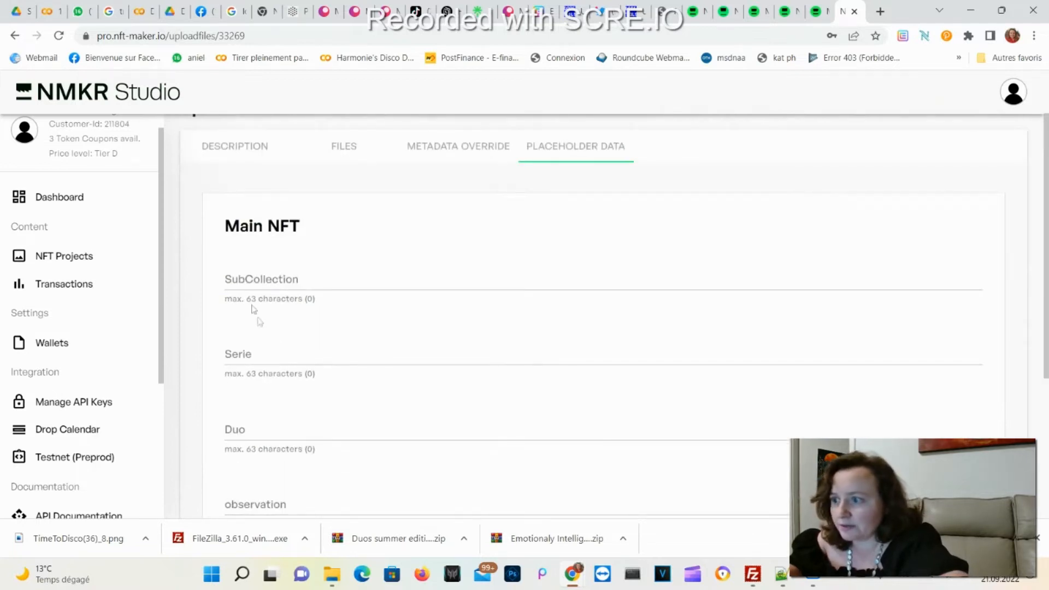
Step: Fill SubCollection Innocent Doe, Serie 1, the Duo name and observation Beautiful abstract Innocent Doe
left_click(244, 288)
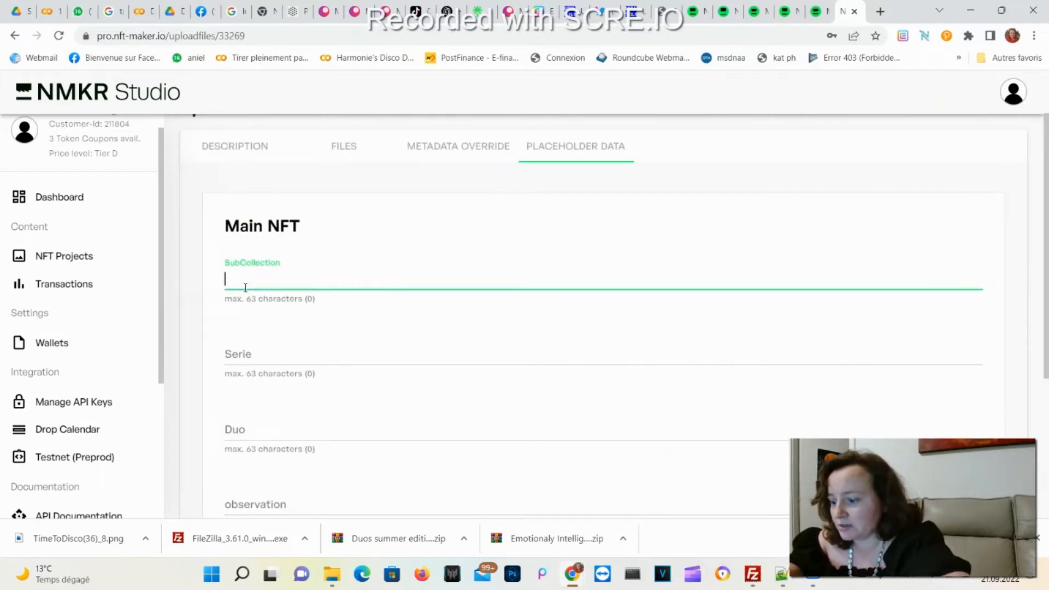
type("l")
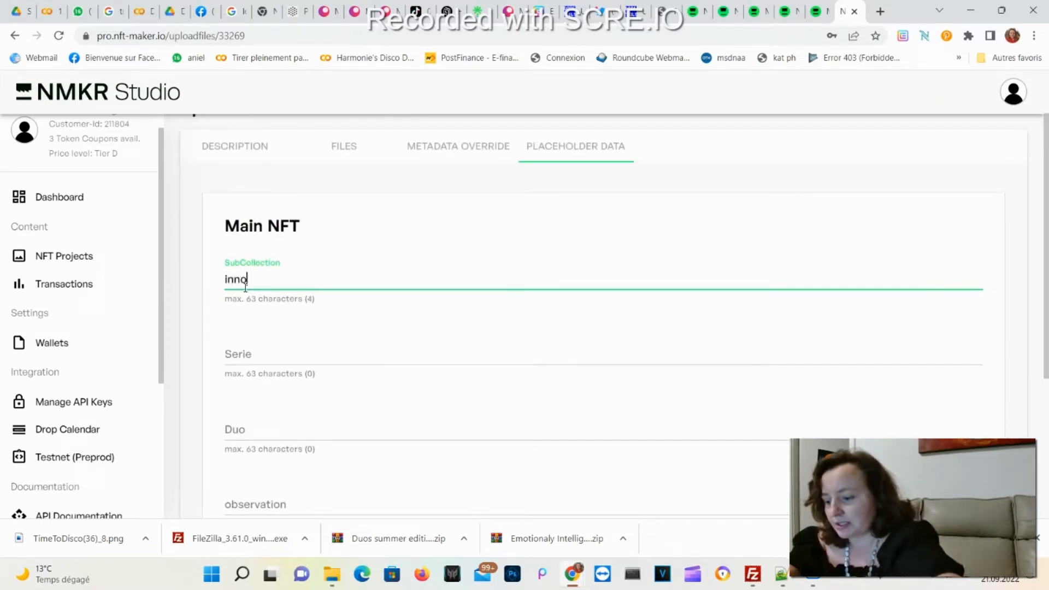
type("cent Doe")
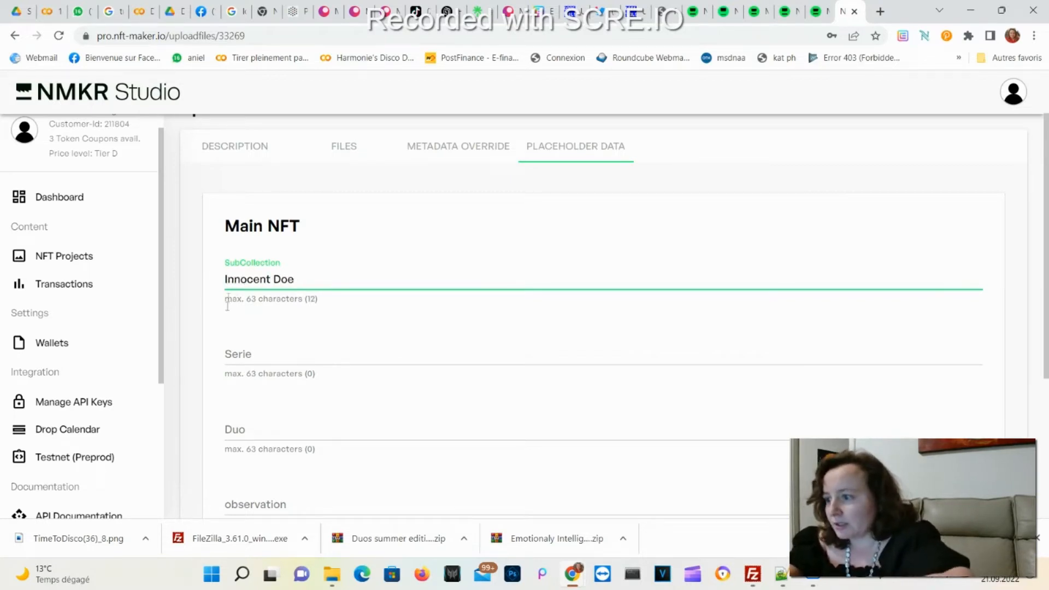
left_click(227, 348)
type("1")
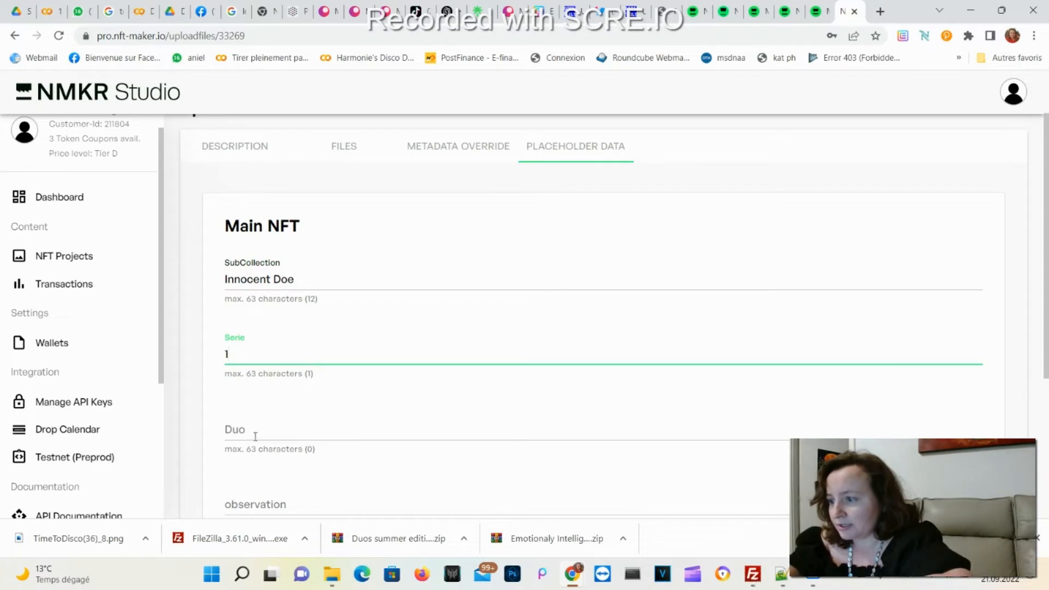
left_click(253, 434)
type("Innocent Doe and Protector Bear")
scroll(249, 433, "down", 1)
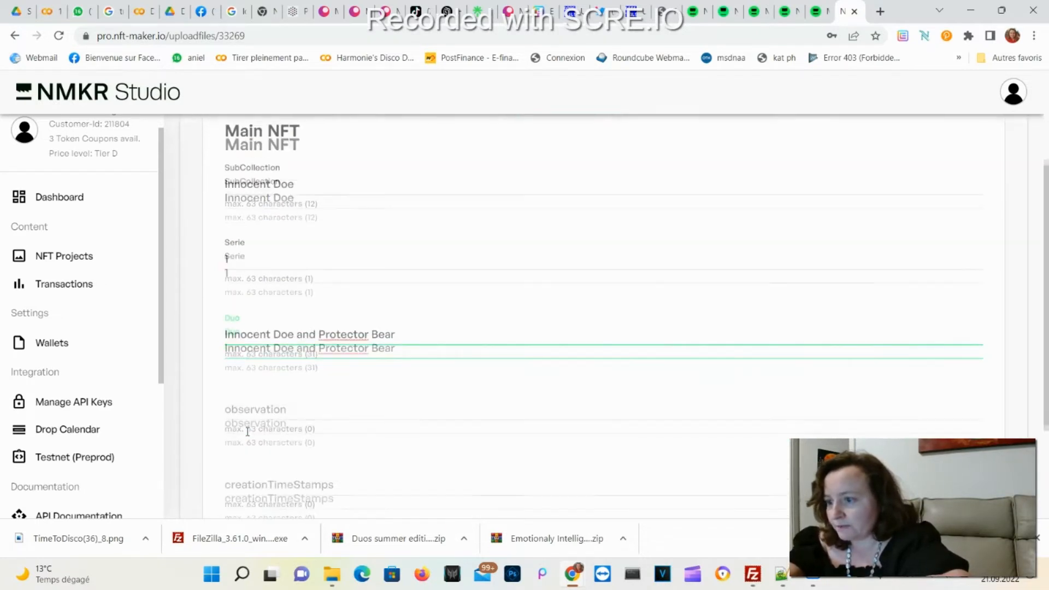
scroll(246, 431, "down", 1)
left_click(250, 366)
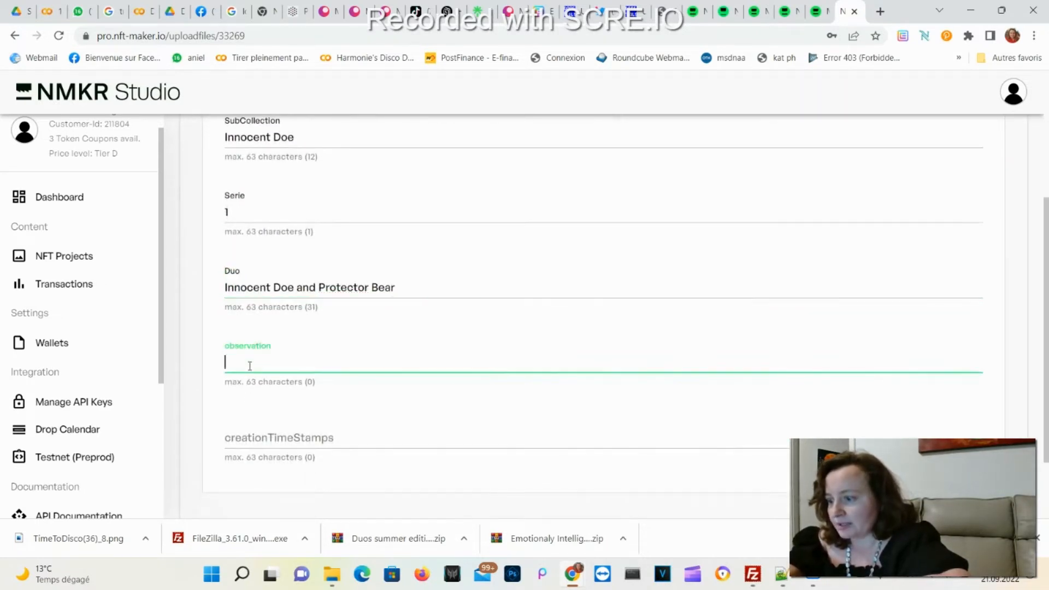
type("beautiful a")
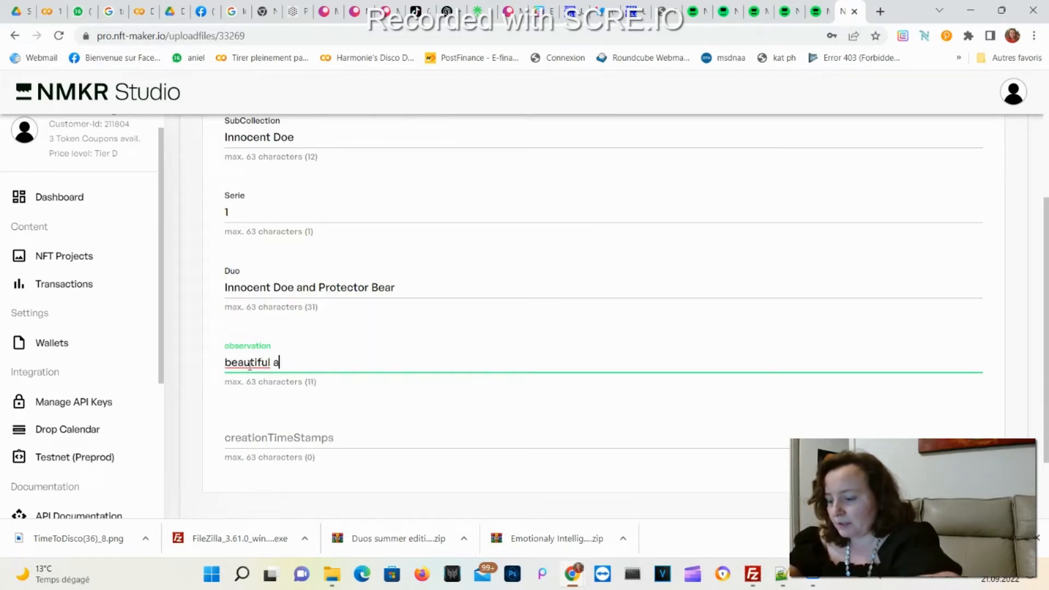
type("bstract")
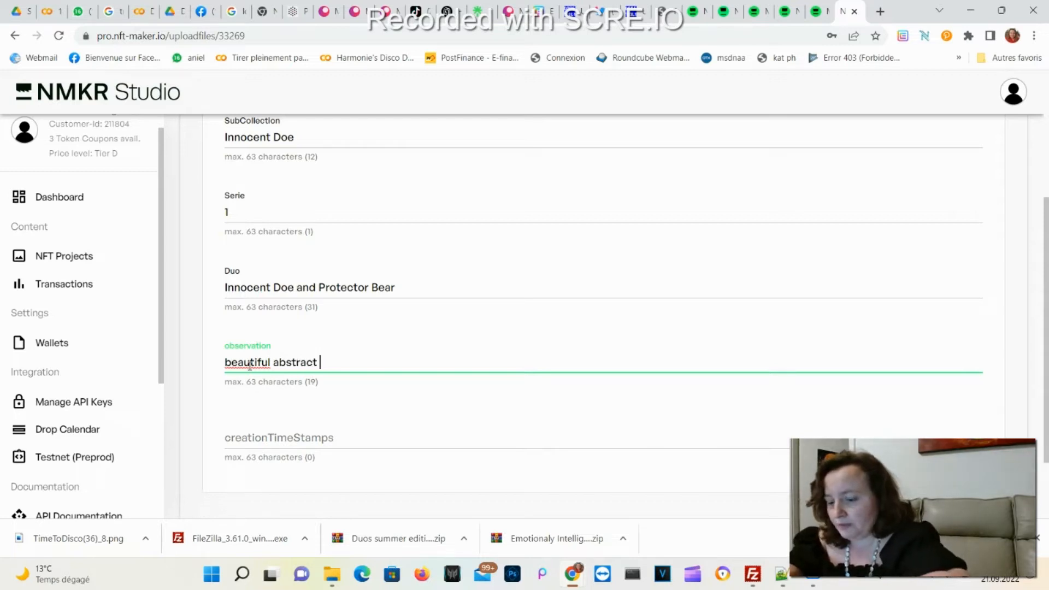
type("cent Doe")
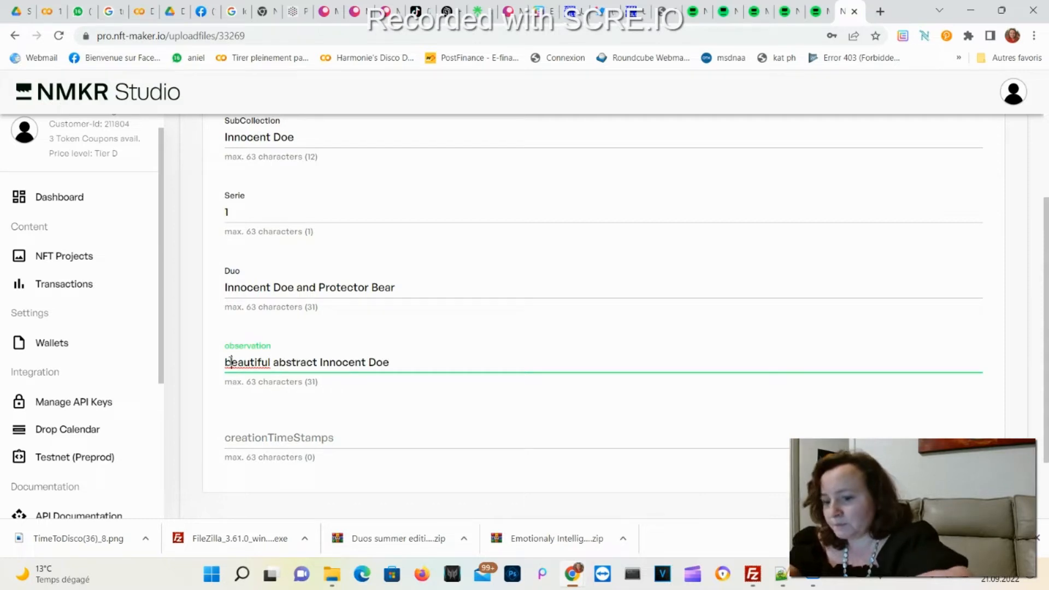
key("BackSpace")
type("B")
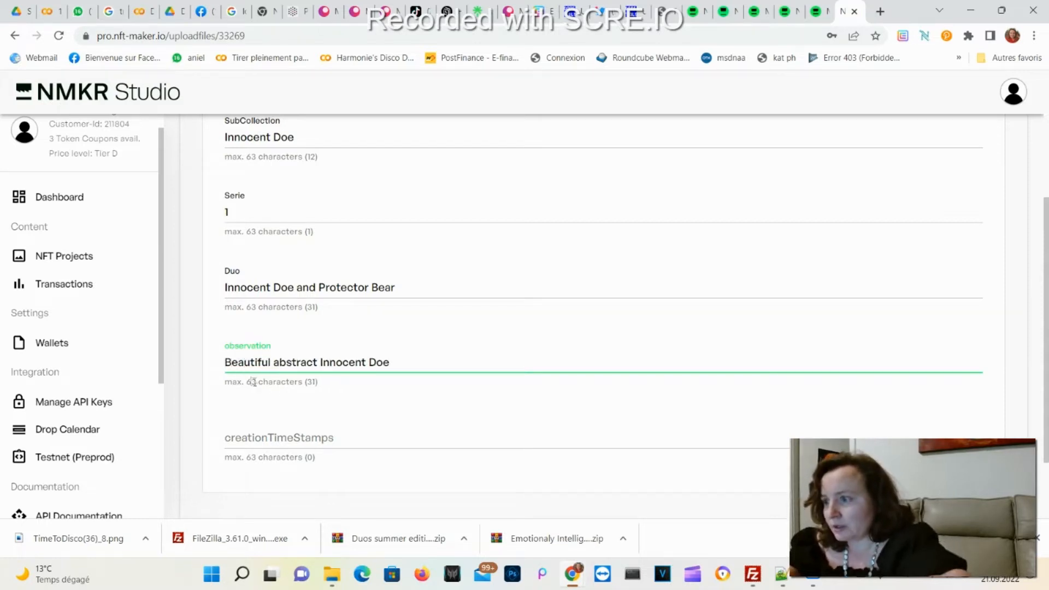
scroll(287, 417, "down", 1)
Step: Copy the current epoch from unixtimestamp.com for the creationTimeStamps field
left_click(285, 412)
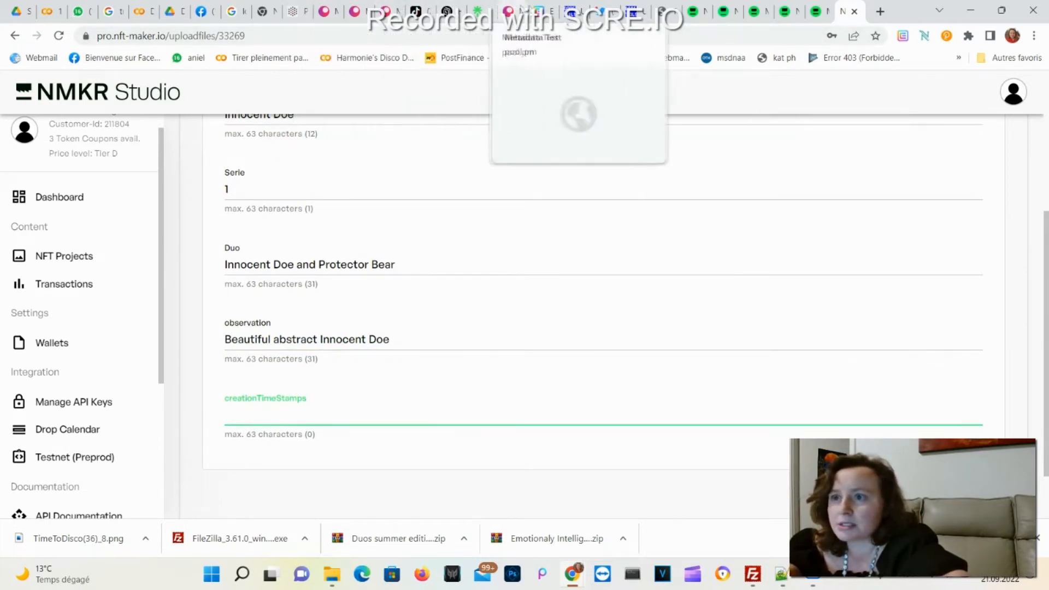
left_click(570, 18)
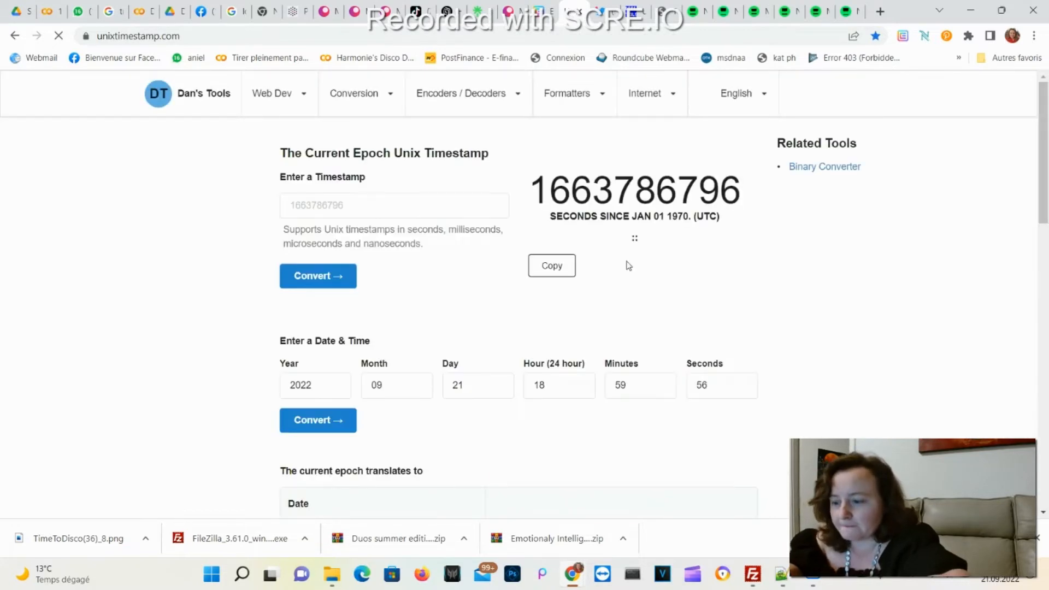
left_click(564, 269)
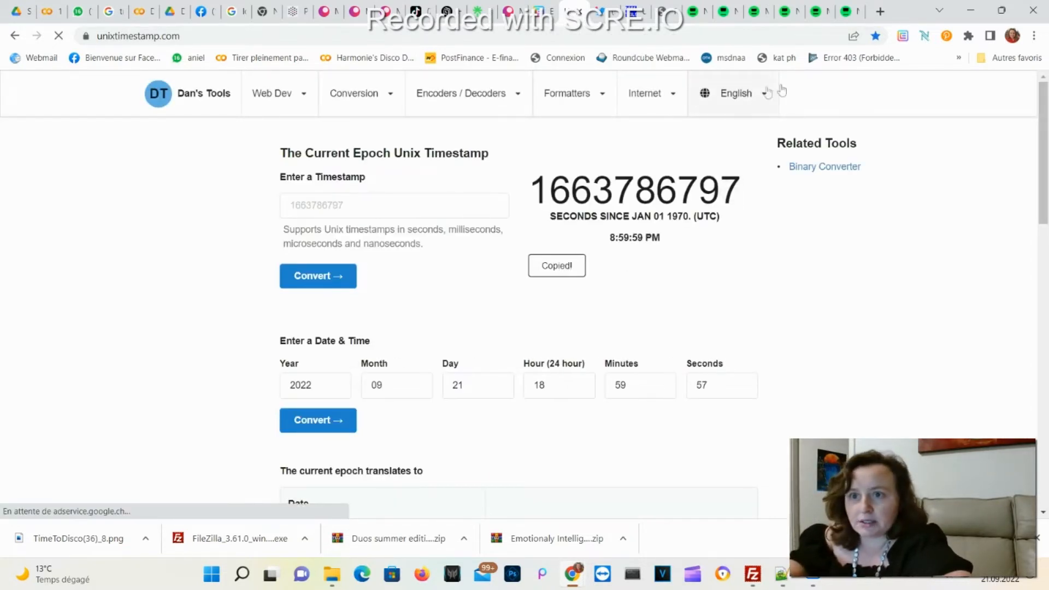
left_click(851, 13)
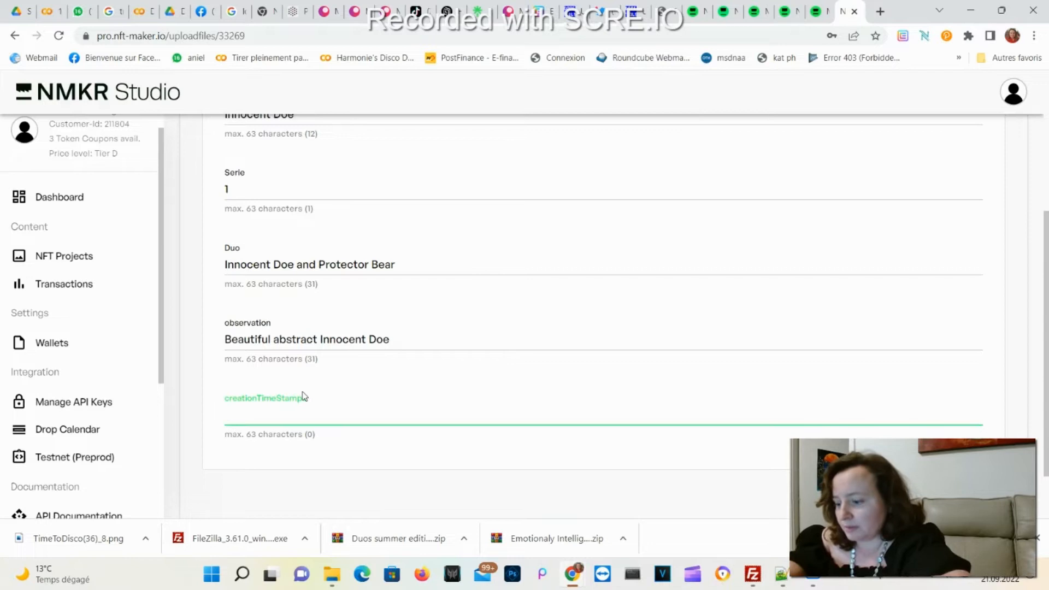
key("ctrl+v")
scroll(401, 424, "down", 1)
scroll(400, 424, "down", 1)
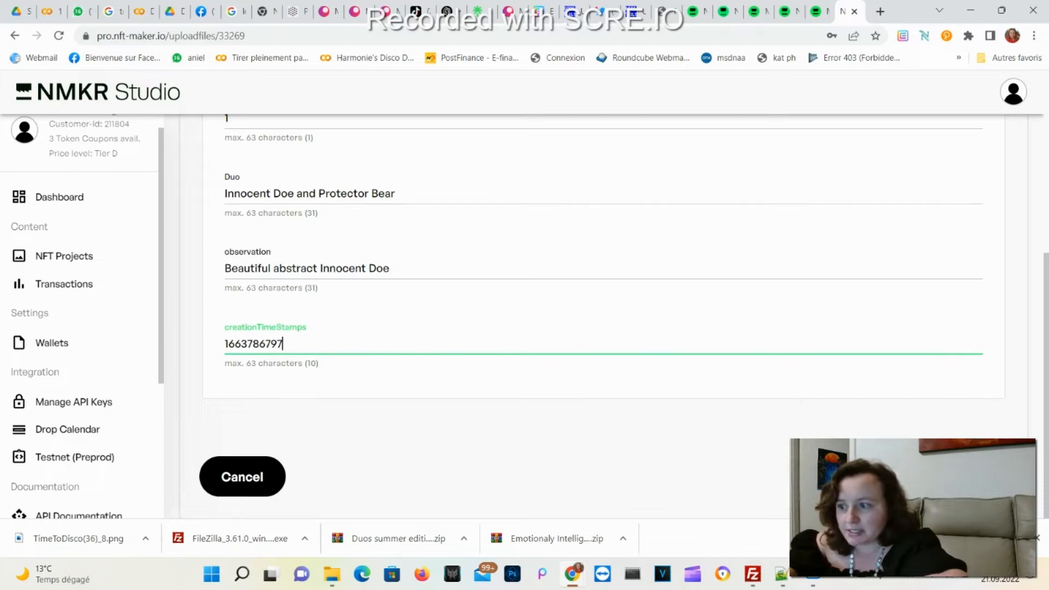
key("Return")
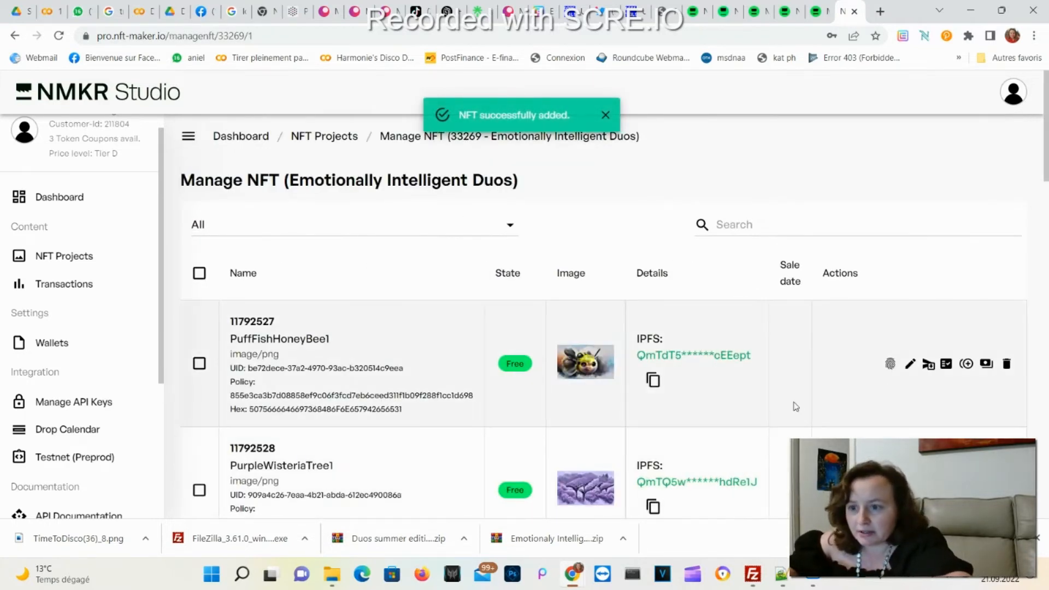
scroll(793, 406, "down", 5)
scroll(794, 406, "down", 10)
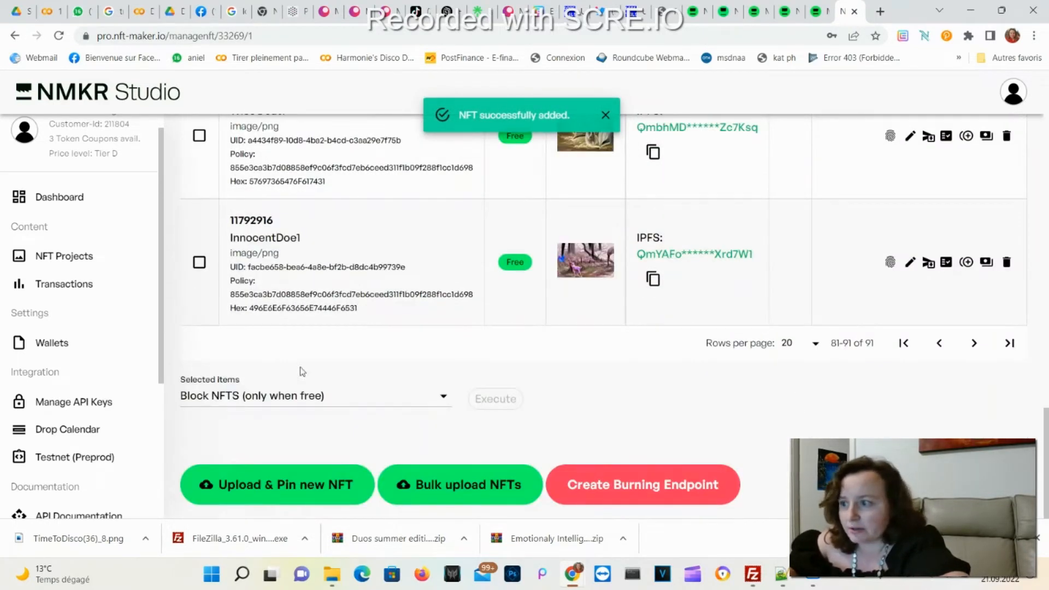
Step: Show the InnocentDoe1 metadata JSON and copy it to the clipboard
left_click(889, 264)
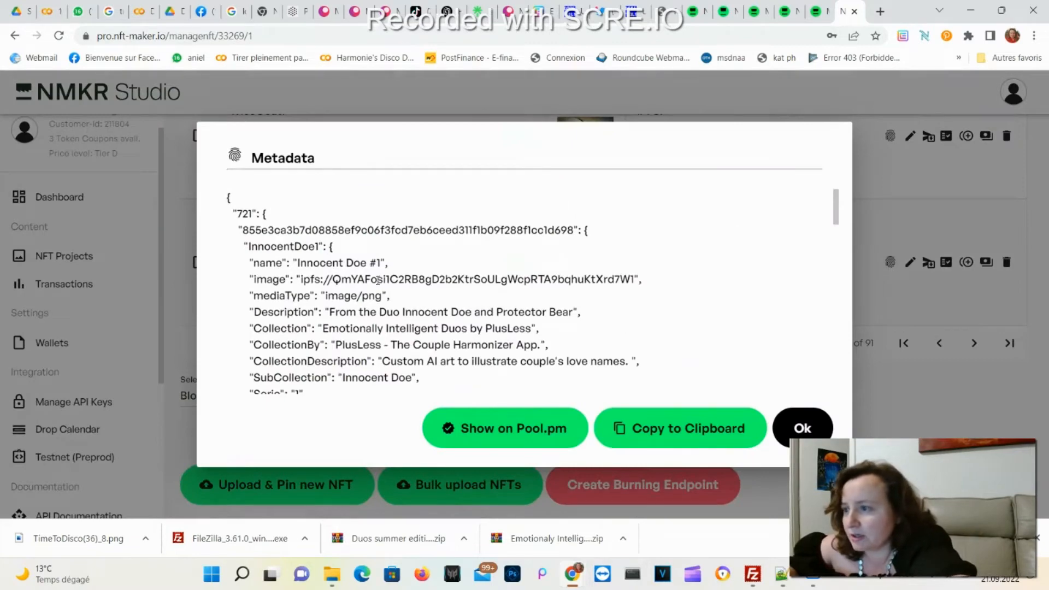
scroll(342, 256, "down", 1)
scroll(342, 257, "down", 1)
scroll(342, 257, "down", 1)
scroll(342, 256, "down", 1)
scroll(343, 257, "down", 1)
scroll(343, 257, "down", 1)
scroll(342, 256, "down", 1)
scroll(343, 256, "down", 1)
scroll(343, 256, "down", 2)
scroll(343, 256, "down", 2)
scroll(343, 257, "down", 1)
scroll(343, 257, "down", 3)
scroll(342, 256, "down", 3)
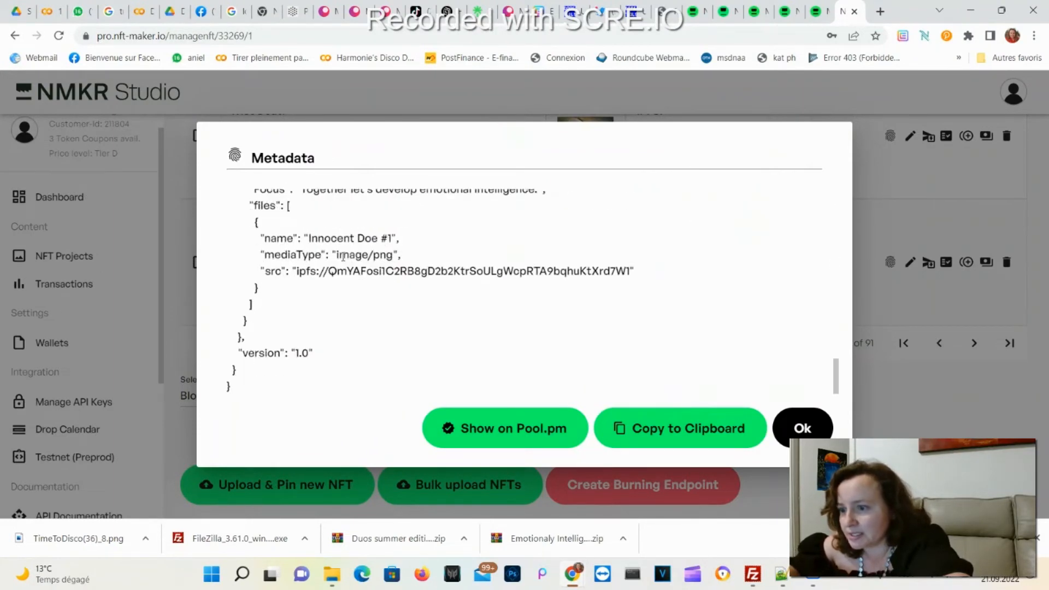
left_click(636, 430)
Step: Paste the copied Innocent Doe #1 metadata into the pool.pm editor to render its preview
left_click(477, 440)
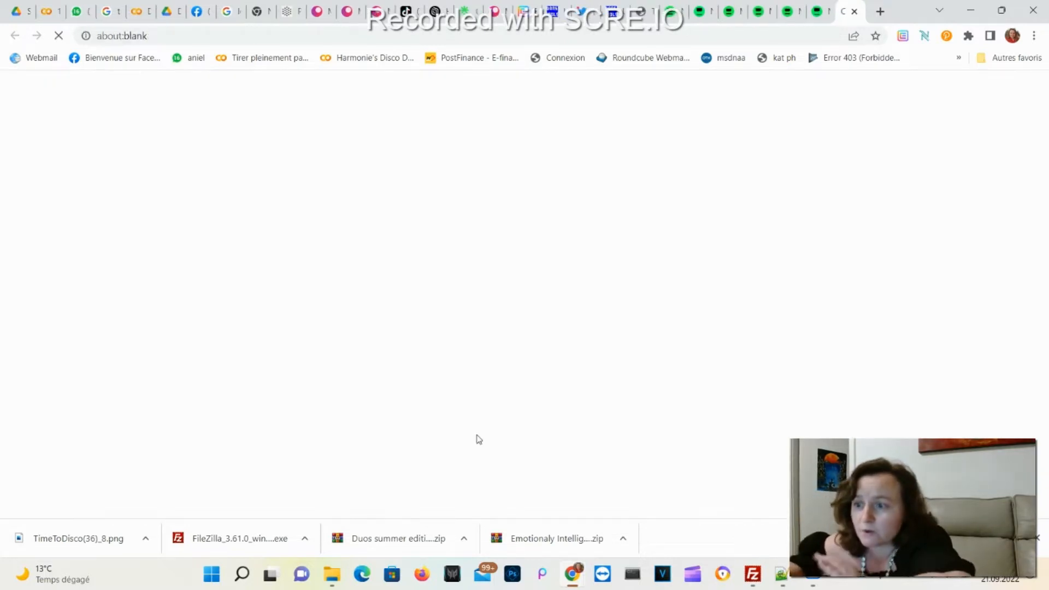
key("ctrl+v")
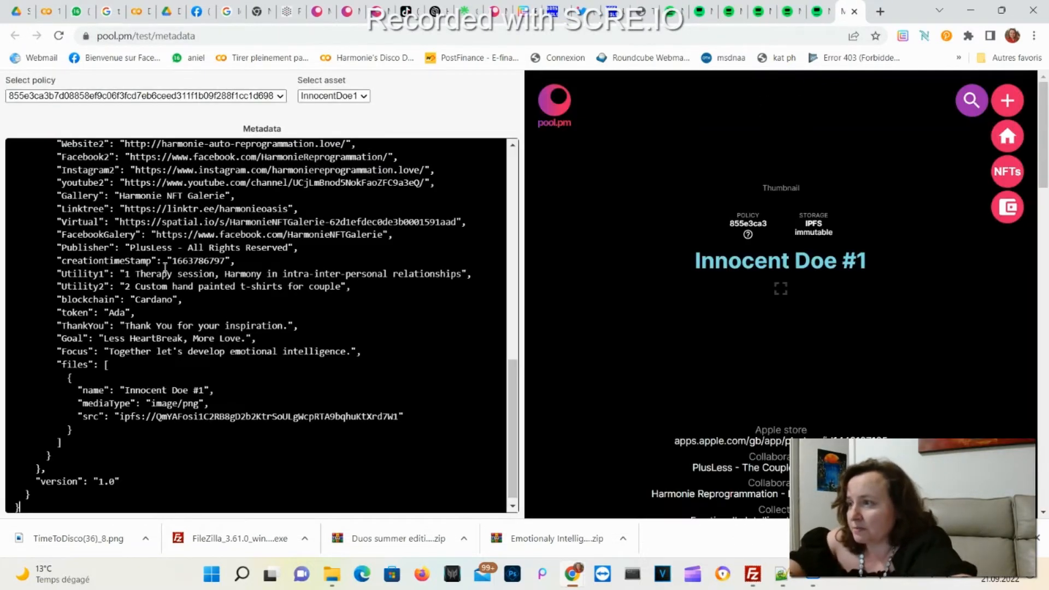
scroll(642, 265, "down", 1)
scroll(642, 264, "down", 1)
scroll(642, 265, "down", 1)
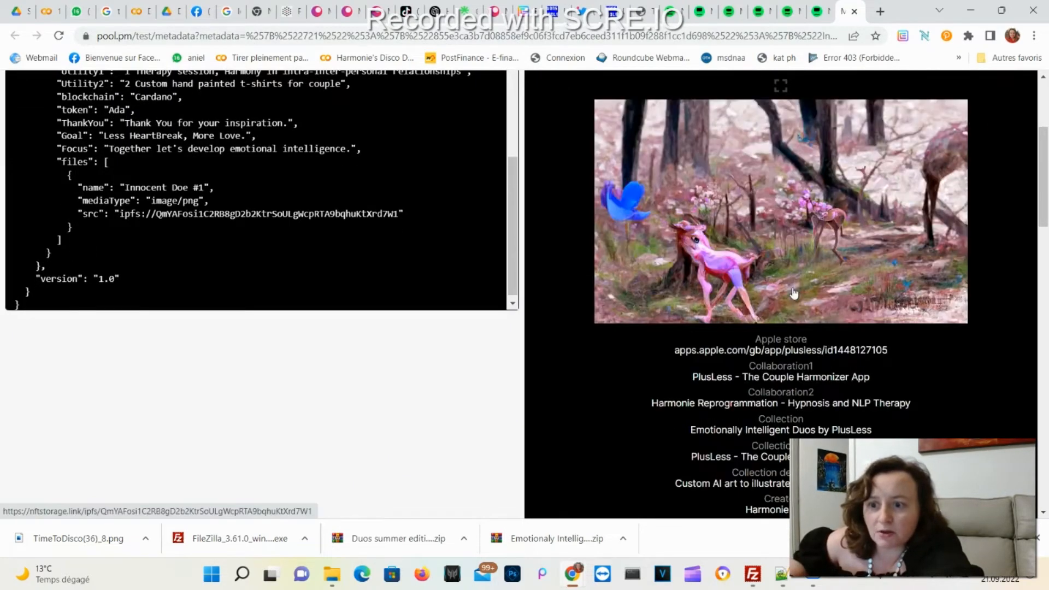
scroll(792, 287, "down", 1)
scroll(793, 288, "down", 2)
scroll(793, 287, "down", 2)
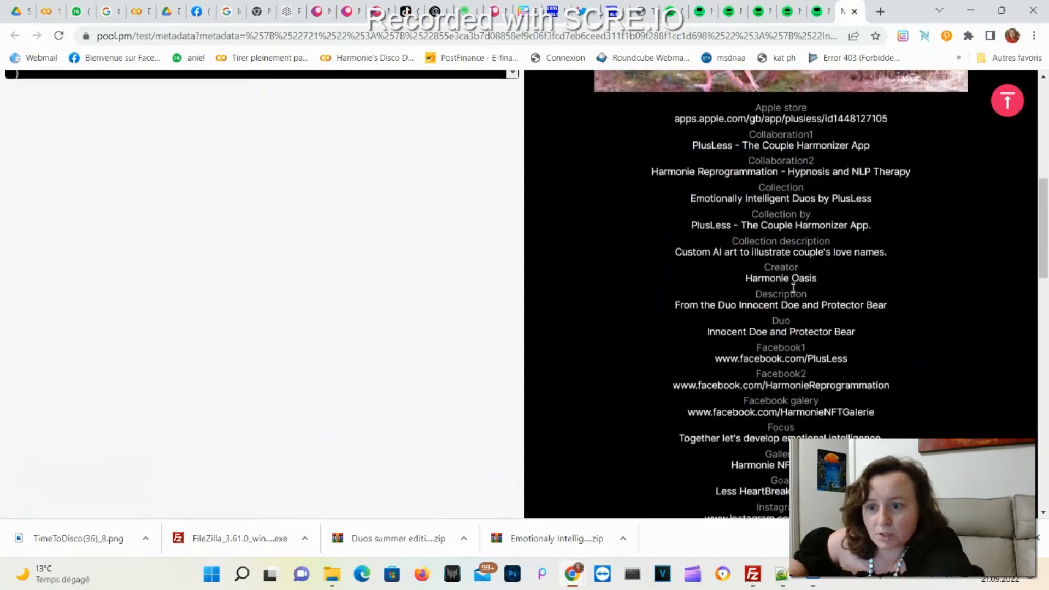
scroll(792, 287, "down", 2)
scroll(792, 287, "down", 2)
scroll(793, 286, "down", 3)
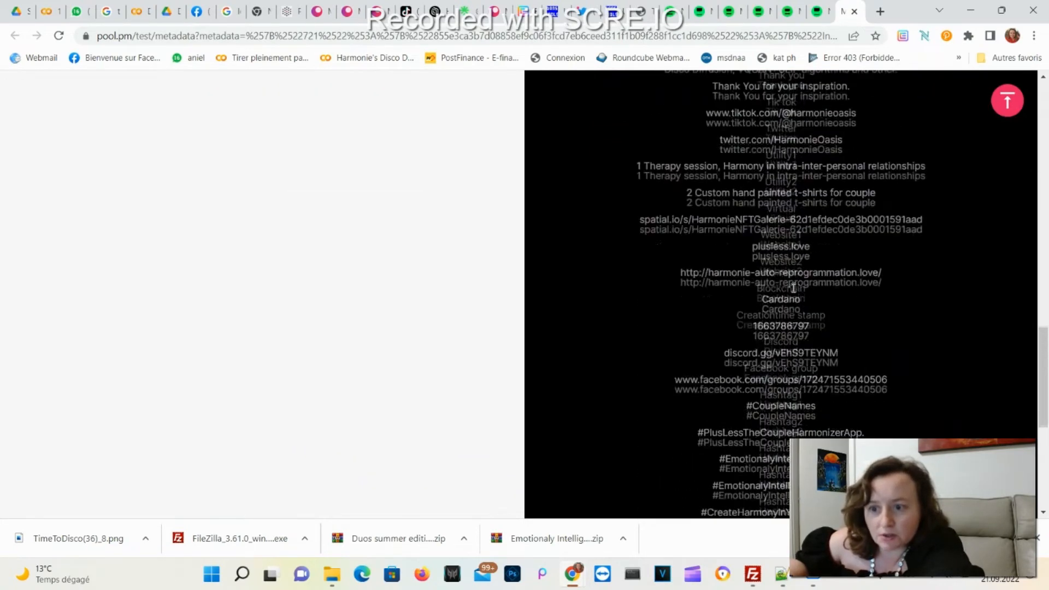
scroll(793, 286, "down", 1)
scroll(792, 287, "down", 2)
scroll(793, 287, "down", 1)
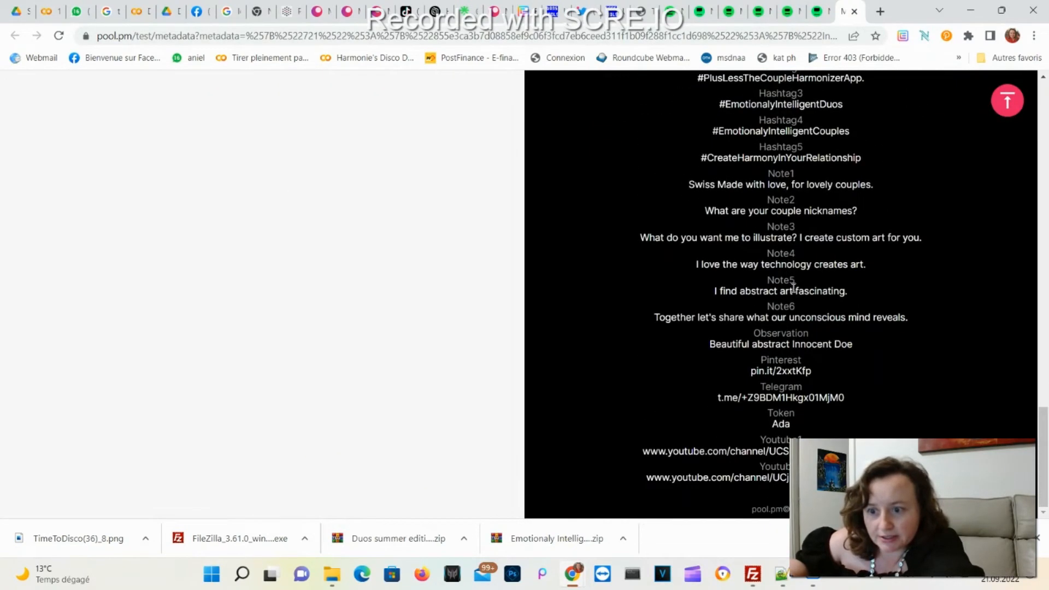
scroll(792, 287, "up", 8)
scroll(793, 287, "up", 5)
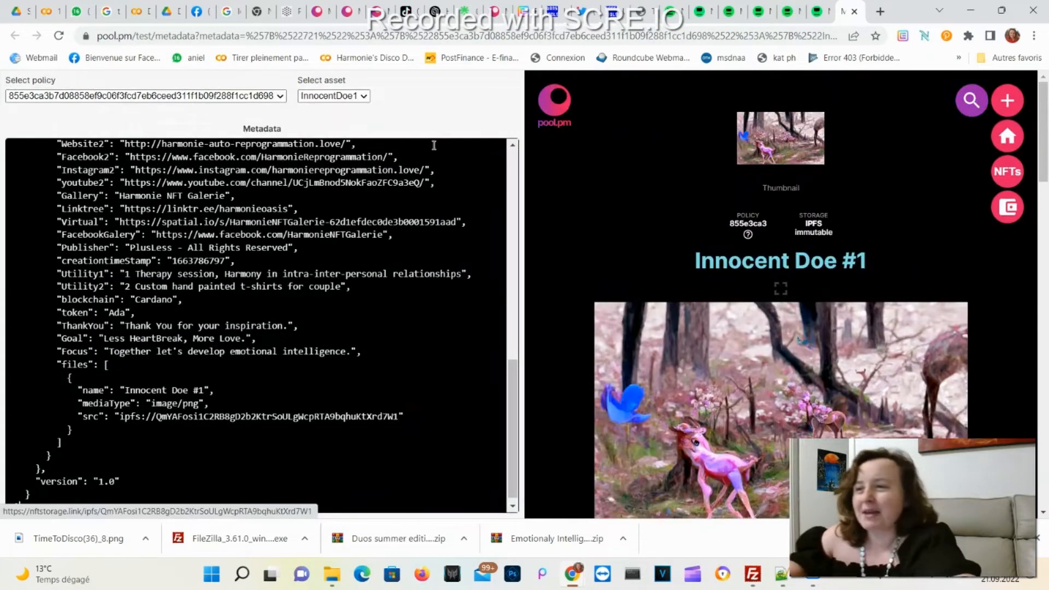
Step: Dismiss the metadata dialog and show the Bulk Upload SFTP information and server connection details
left_click(820, 13)
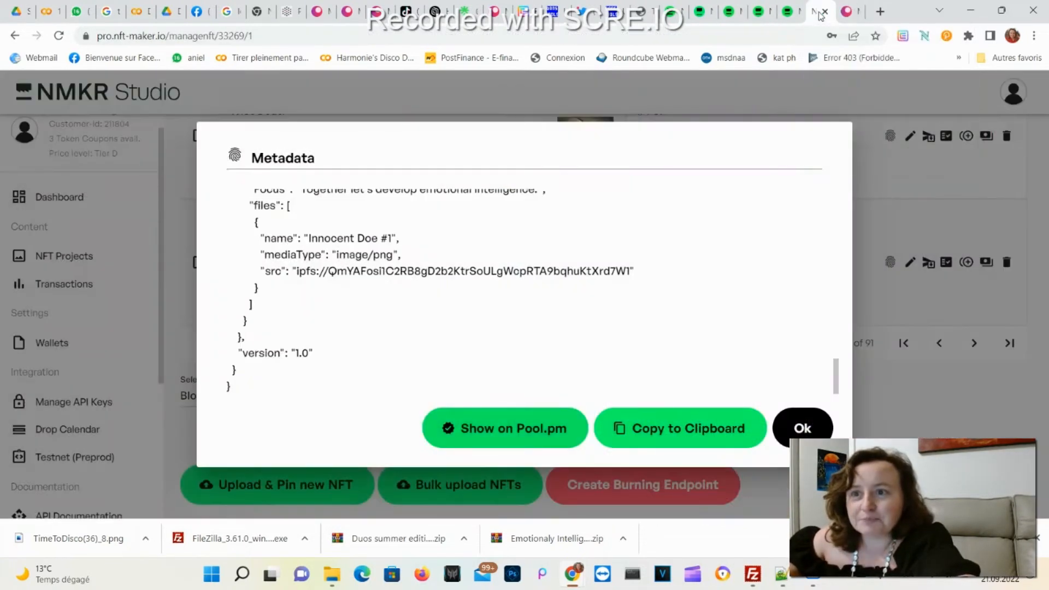
left_click(803, 428)
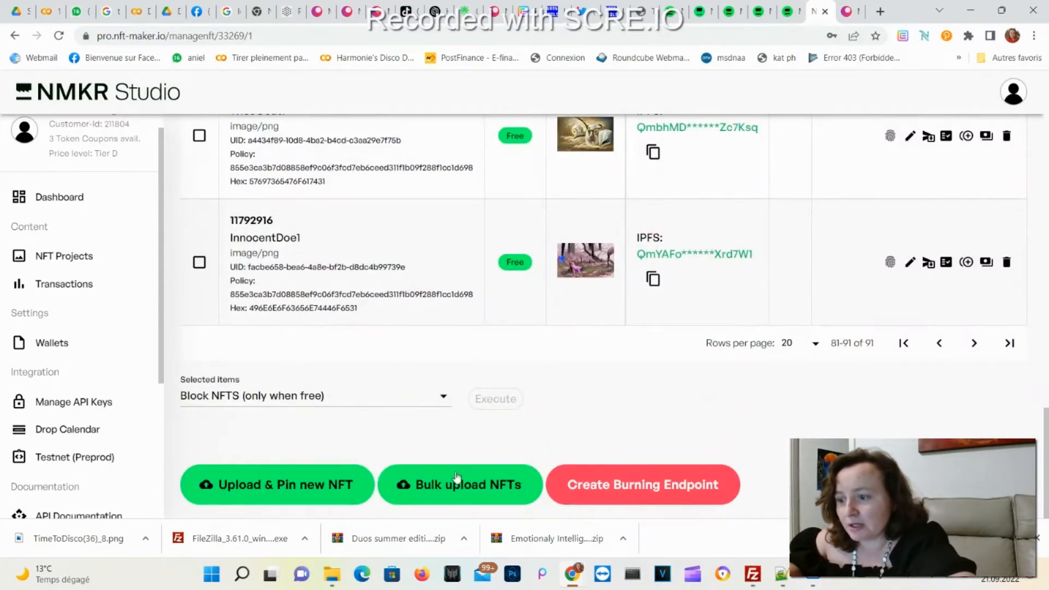
left_click(463, 486)
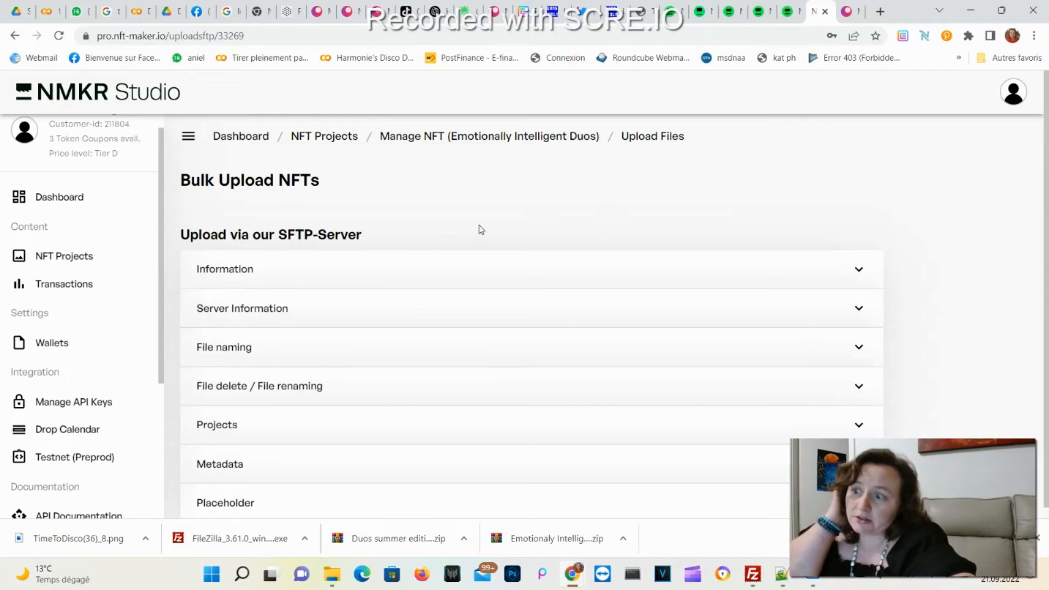
left_click(303, 280)
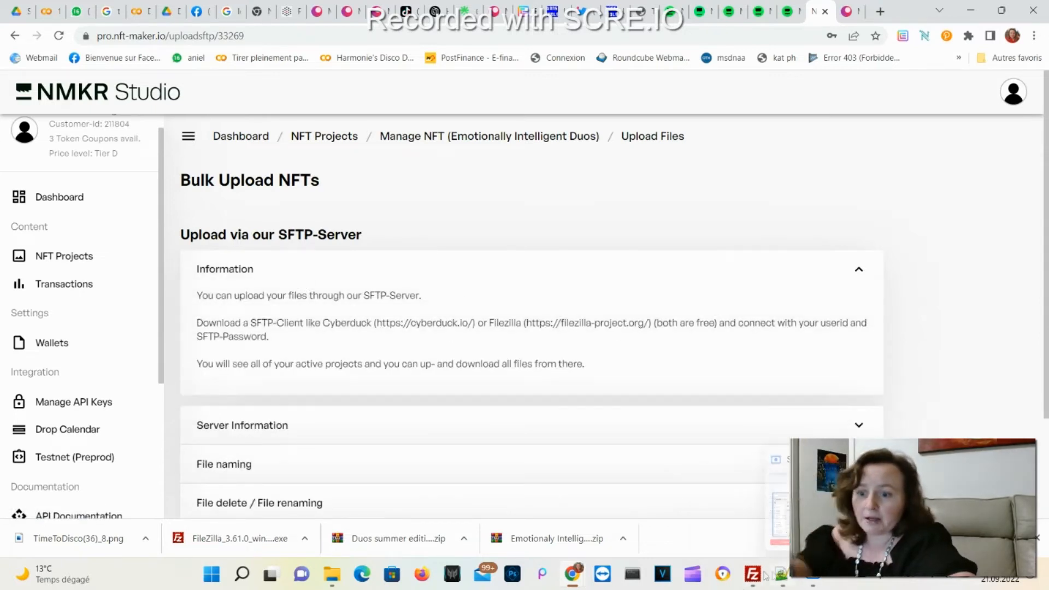
scroll(339, 452, "down", 1)
left_click(271, 340)
scroll(498, 497, "down", 2)
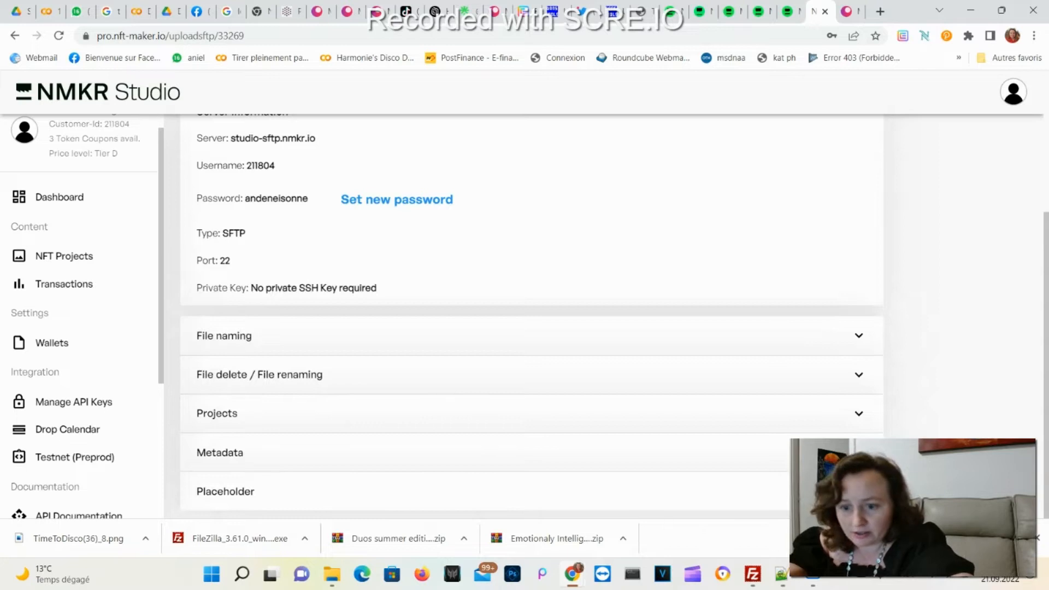
Step: Bring up FileZilla and the Duos summer edition MINTED folder
left_click(753, 576)
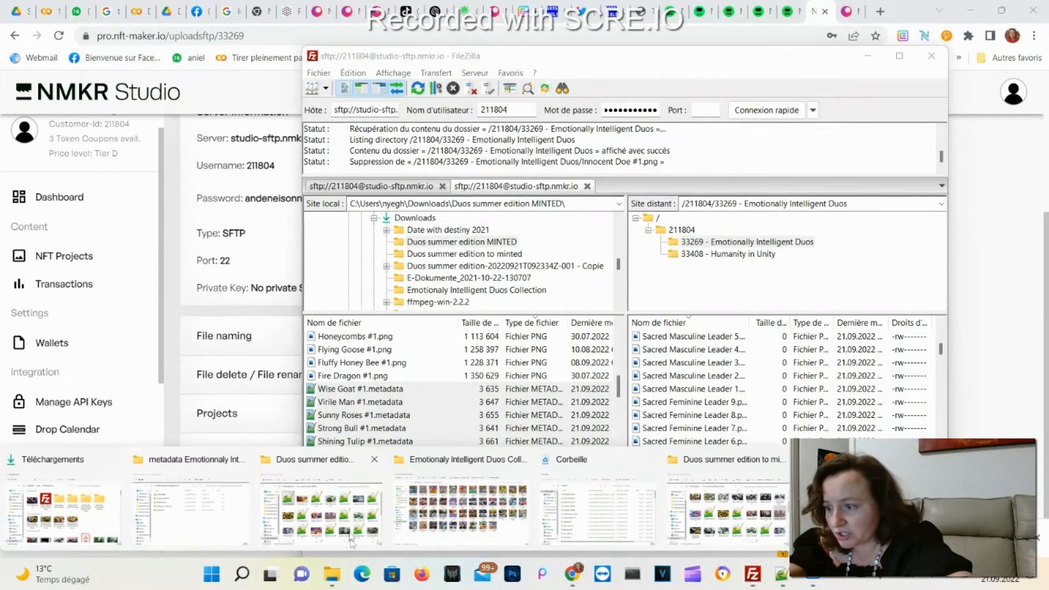
left_click(335, 515)
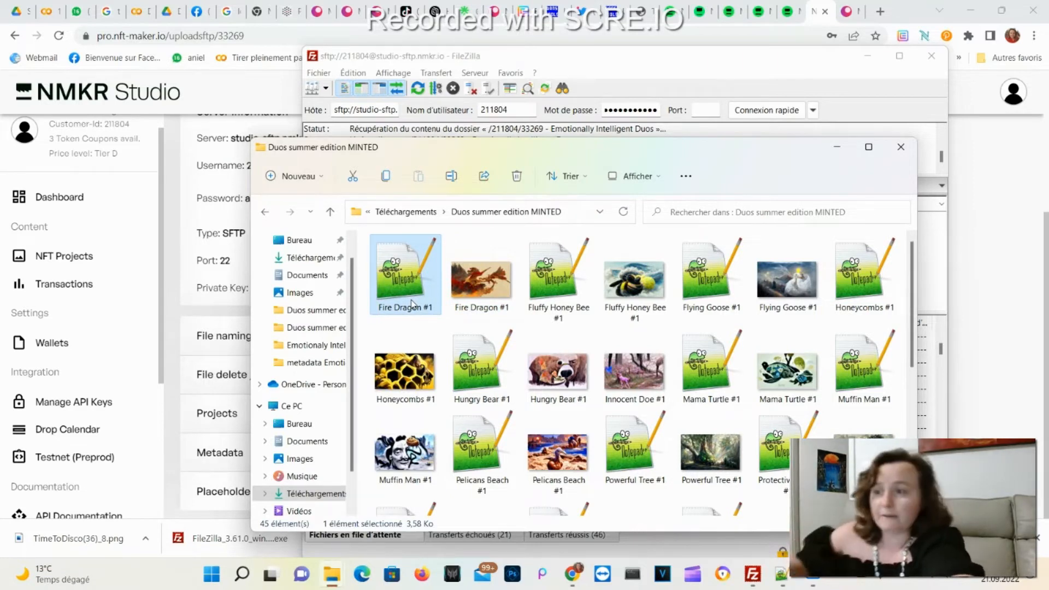
Step: Open the Fire Dragon #1 metadata file from the MINTED folder in Notepad++
left_click(515, 321)
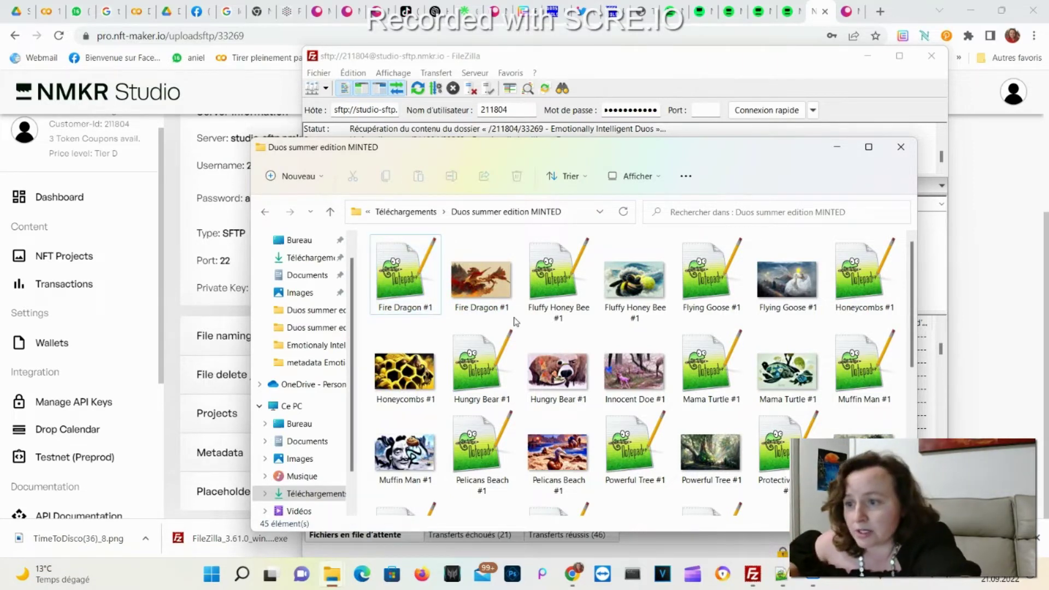
double_click(405, 291)
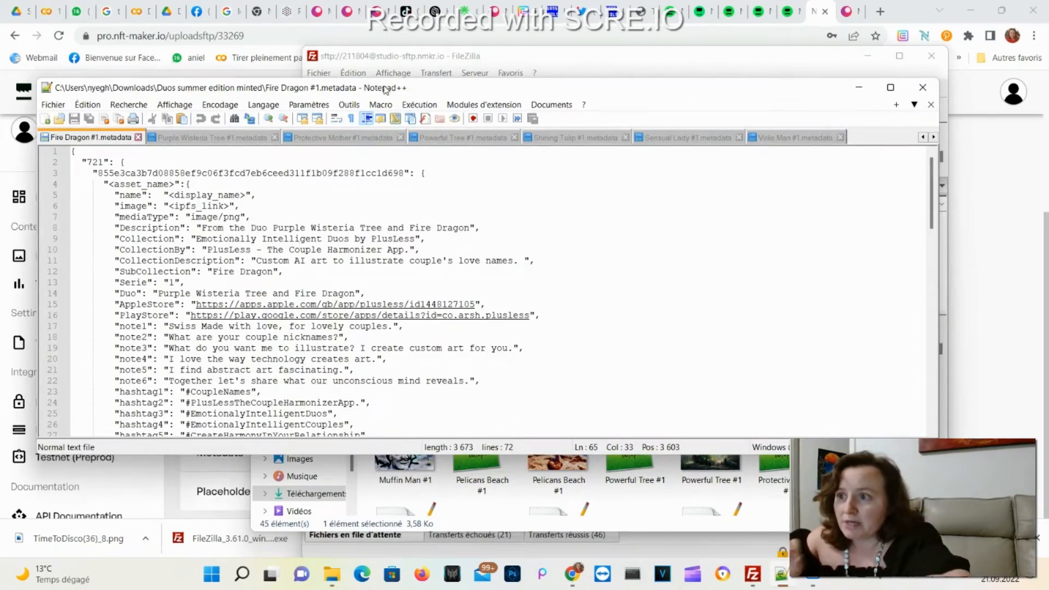
Step: Arrange the Notepad++ and folder windows side by side with Fire Dragon #1's image selected
left_click_drag(384, 88, 271, 199)
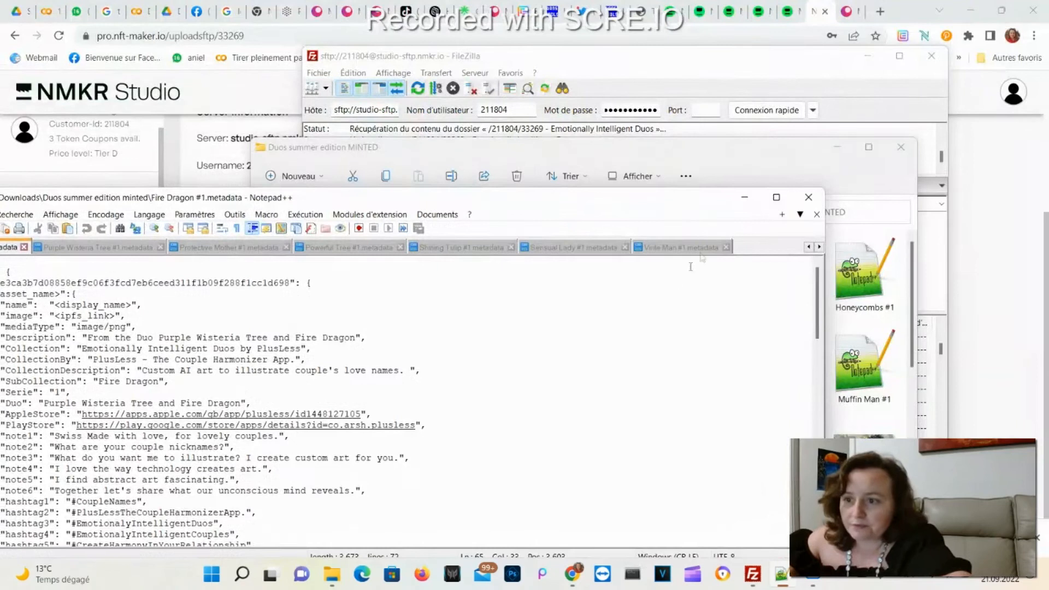
left_click_drag(539, 197, 737, 317)
left_click(481, 279)
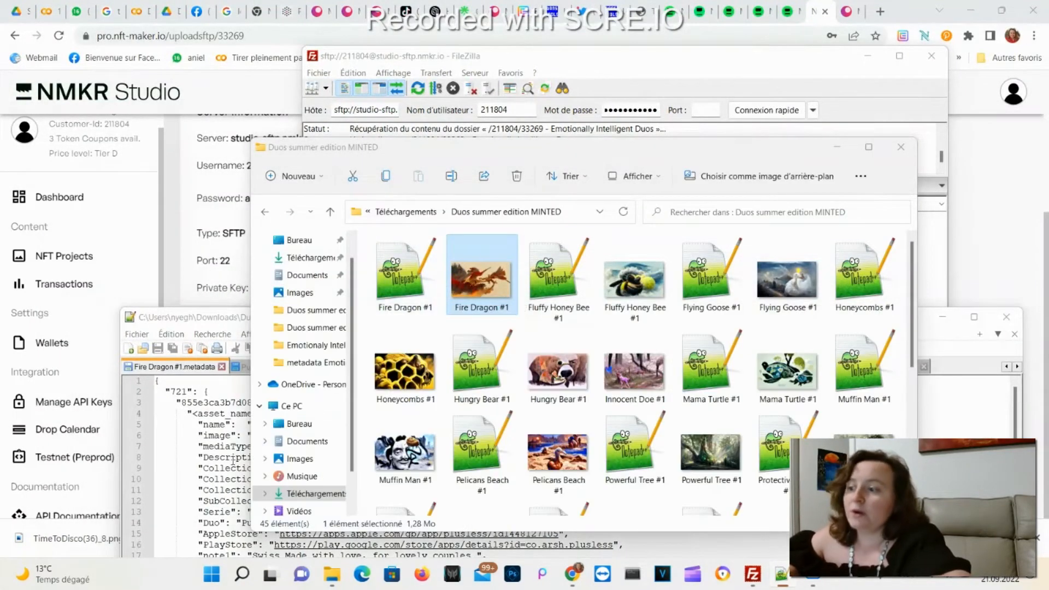
left_click(232, 458)
mouse_move(279, 318)
left_mouse_down()
mouse_move(243, 211)
mouse_move(232, 126)
left_mouse_up()
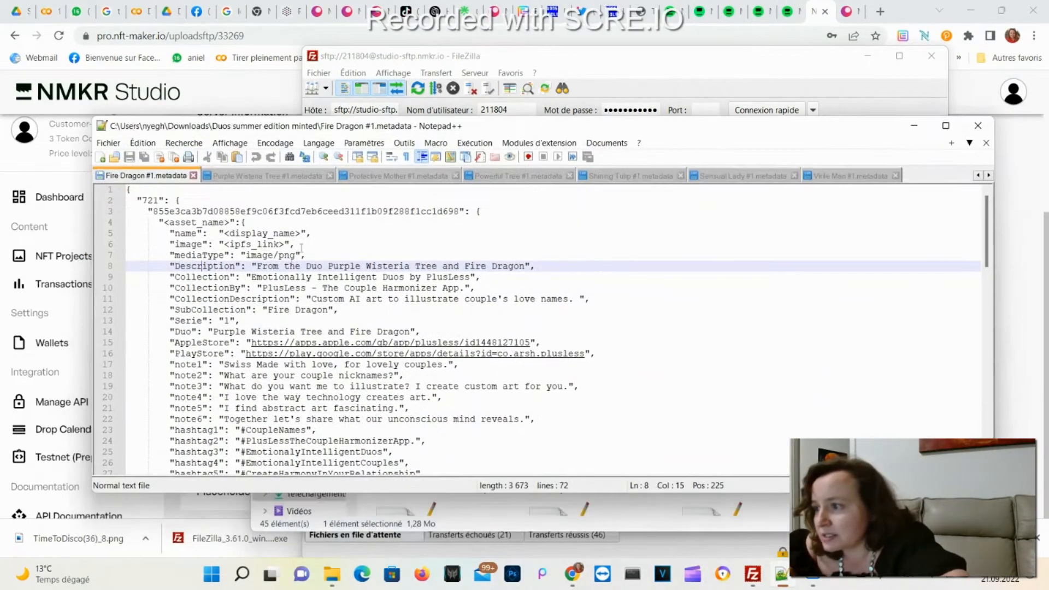
Step: Highlight the display_name and asset name placeholders and the files name, mediaType and src lines
left_click_drag(222, 233, 300, 234)
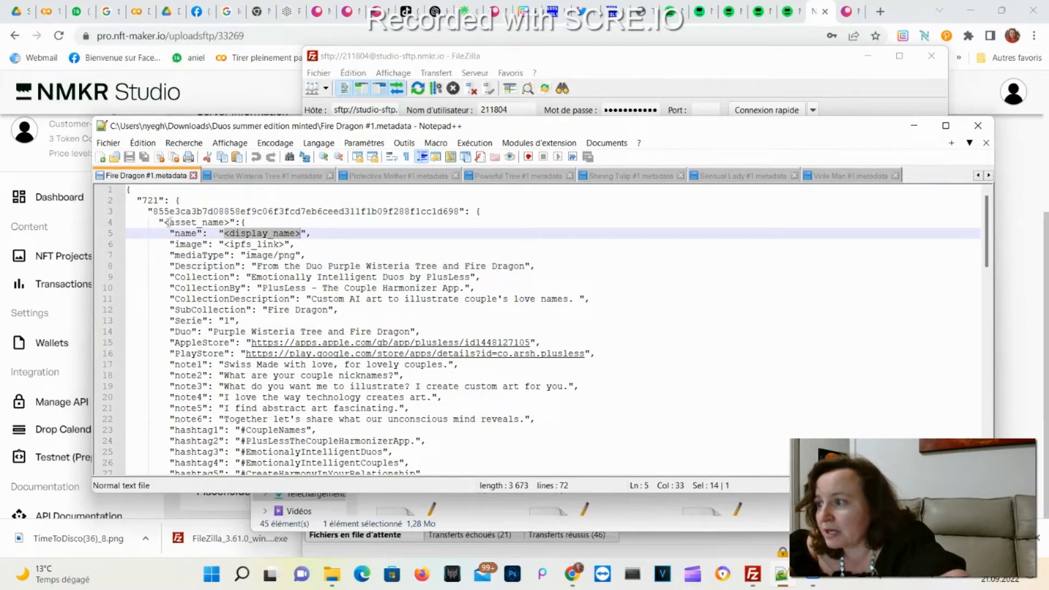
left_click_drag(164, 222, 219, 222)
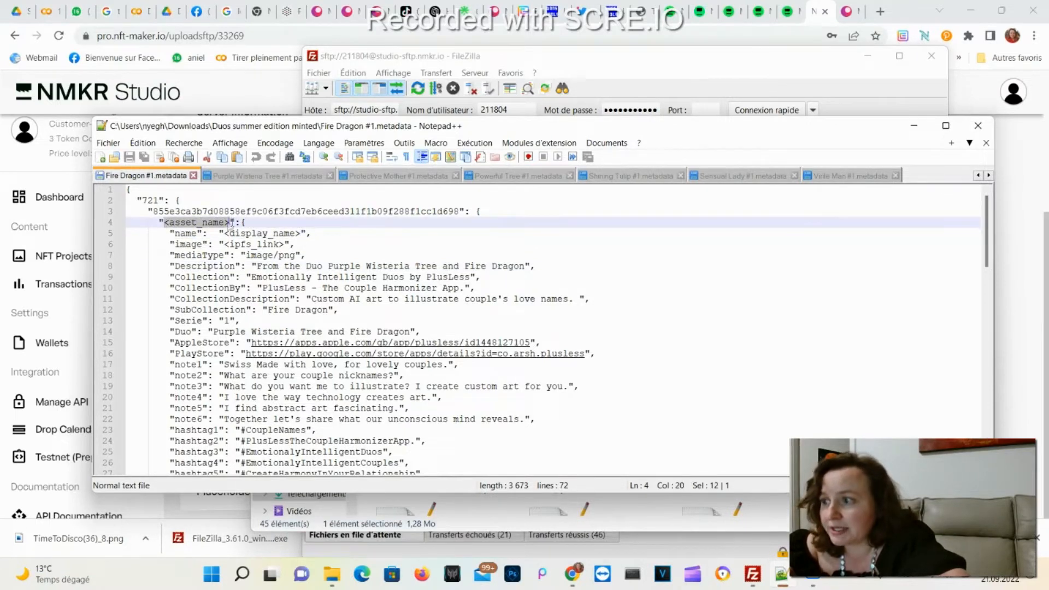
left_click(231, 255)
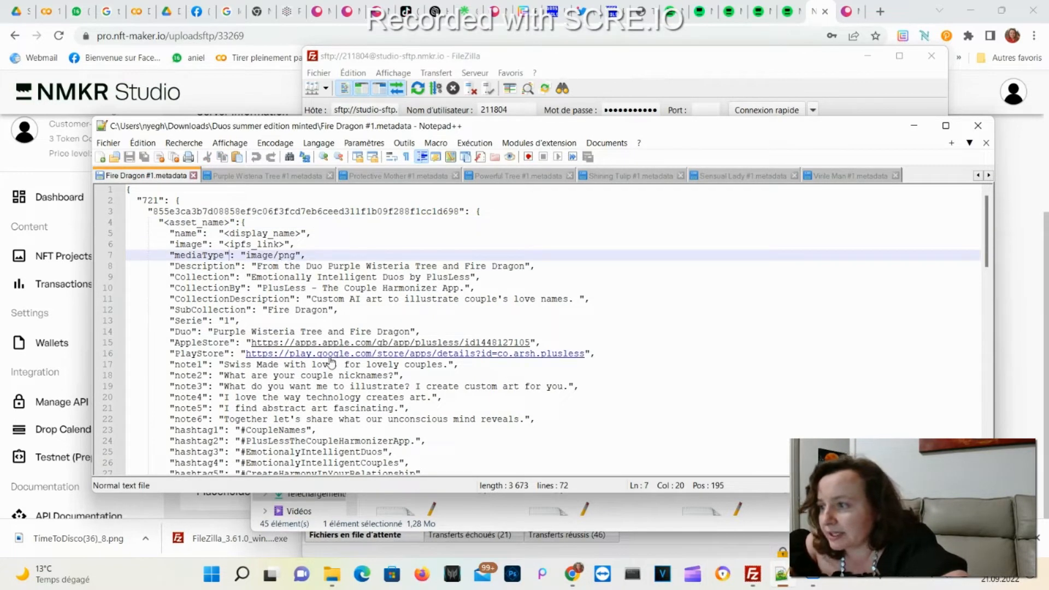
scroll(359, 360, "down", 1)
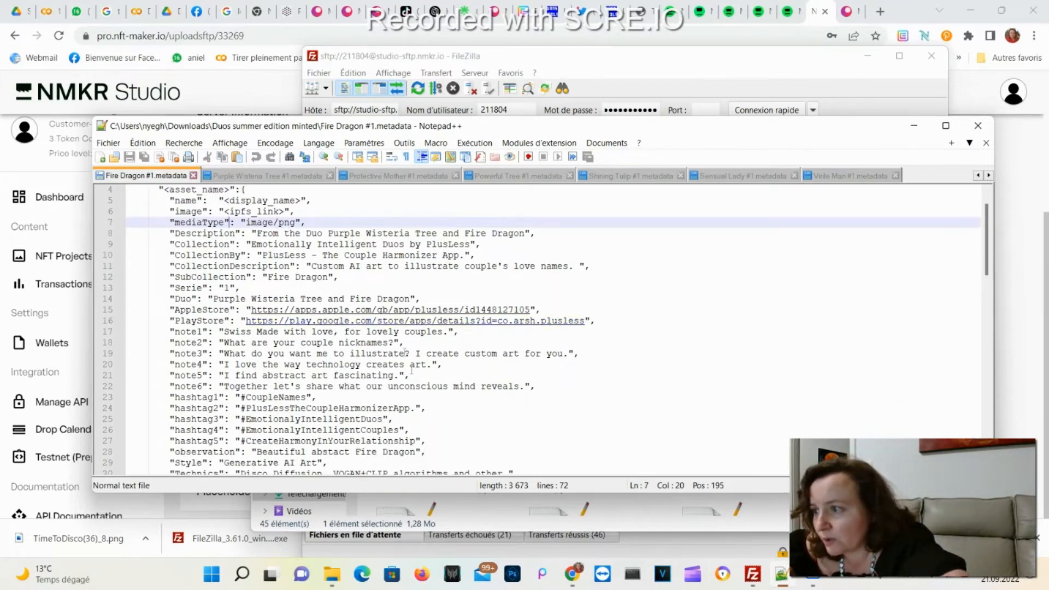
scroll(417, 390, "down", 1)
scroll(294, 225, "up", 1)
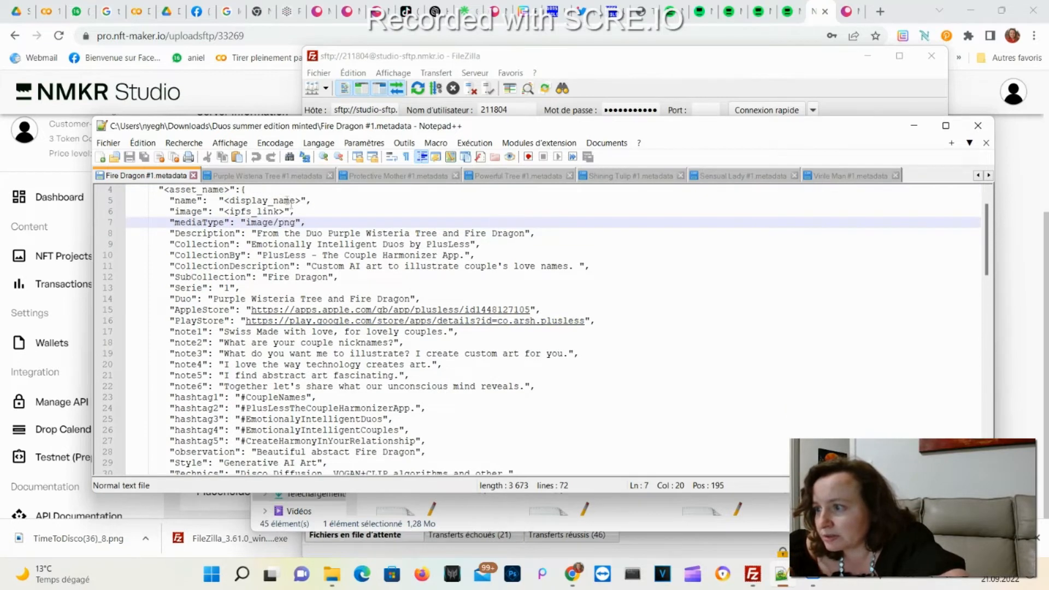
left_click_drag(294, 211, 169, 211)
scroll(480, 397, "down", 7)
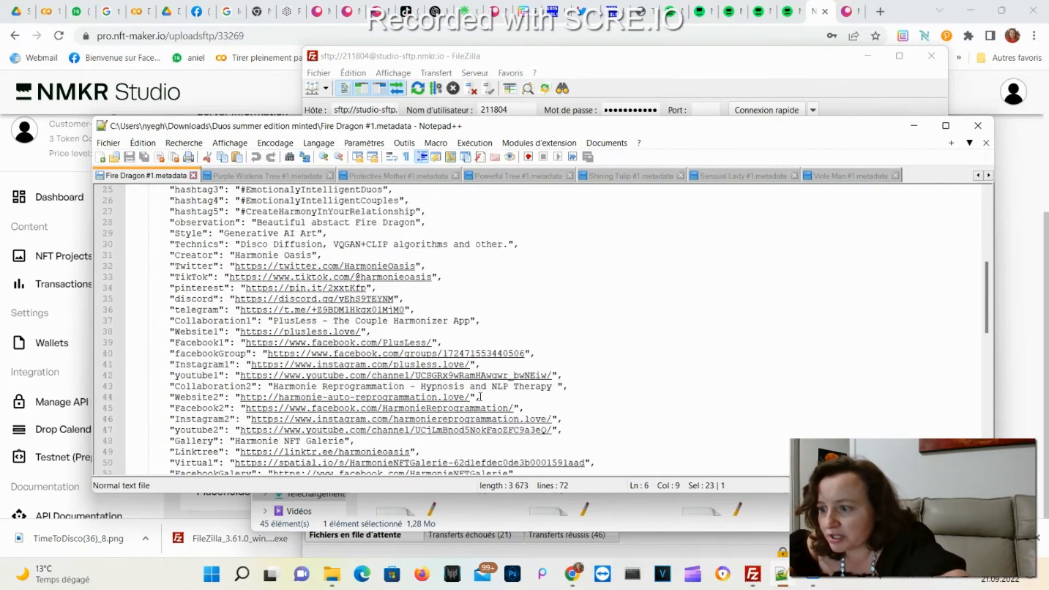
scroll(481, 396, "down", 9)
scroll(480, 396, "down", 1)
left_click_drag(327, 287, 226, 271)
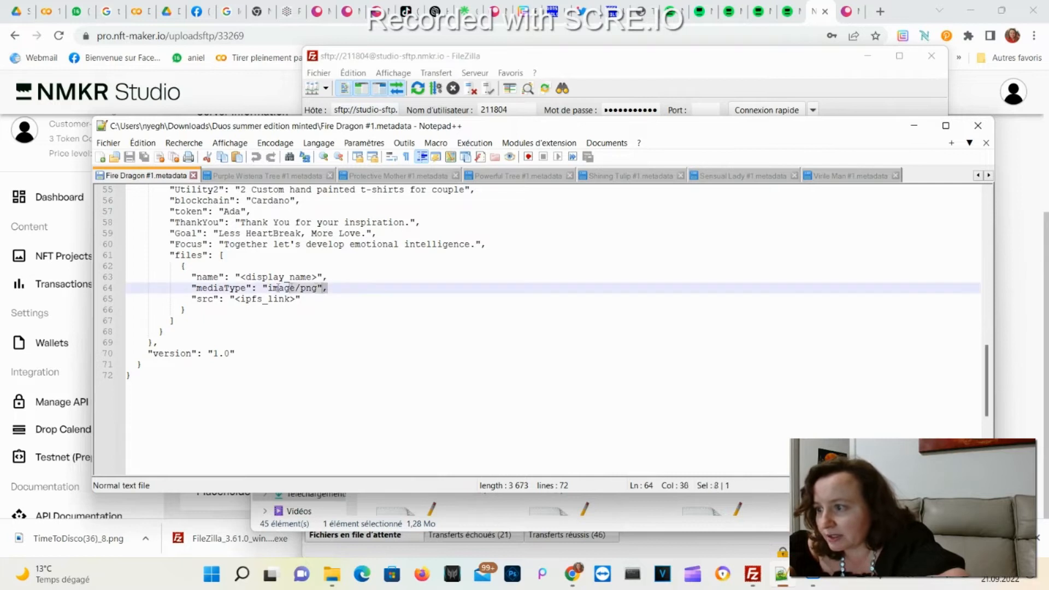
left_click(375, 310)
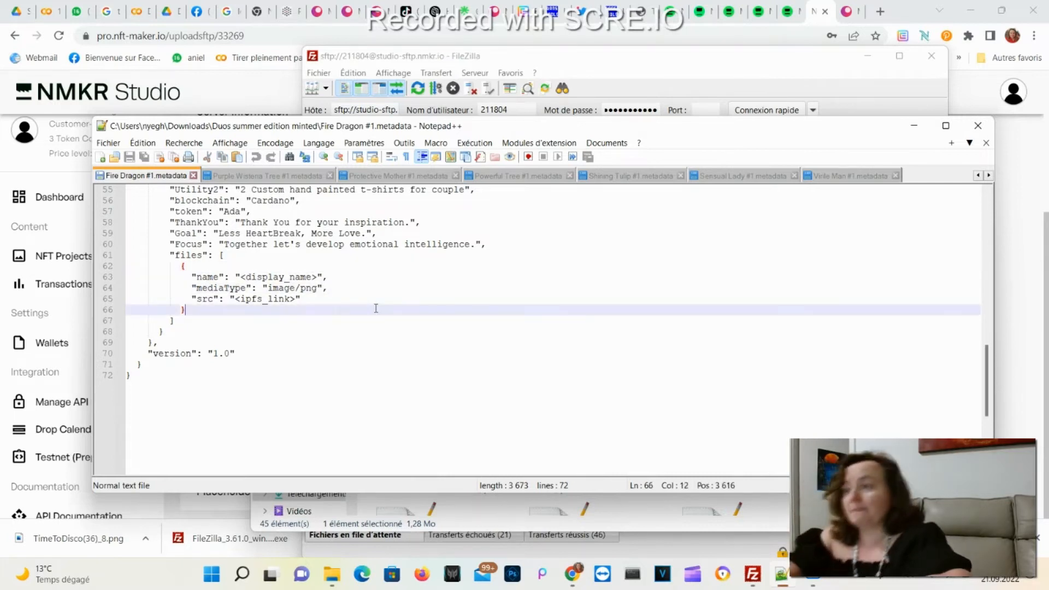
scroll(376, 308, "up", 6)
scroll(375, 307, "up", 2)
scroll(375, 307, "up", 10)
scroll(297, 420, "down", 6)
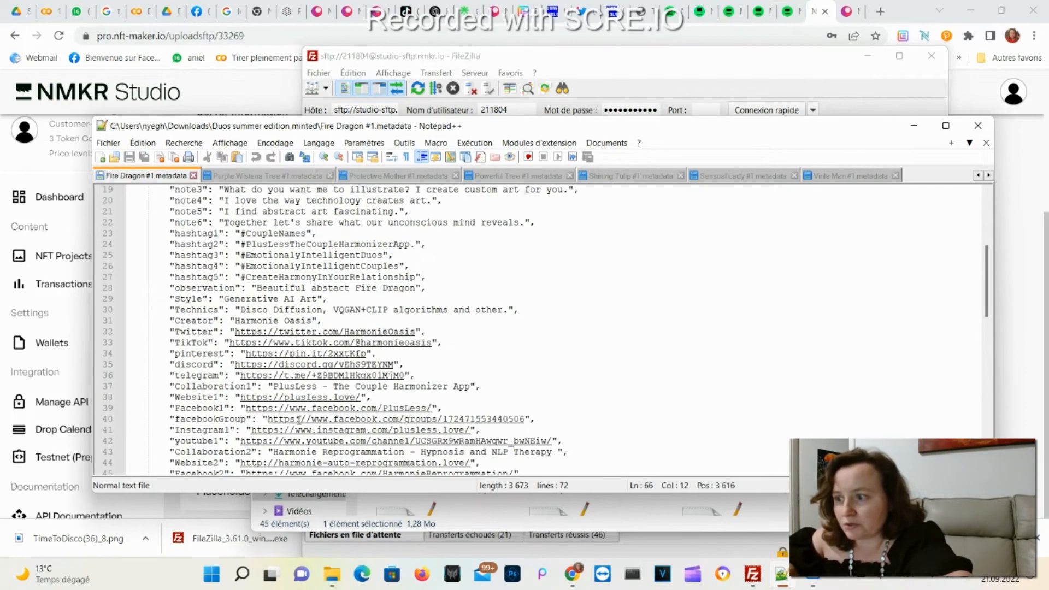
scroll(297, 419, "down", 3)
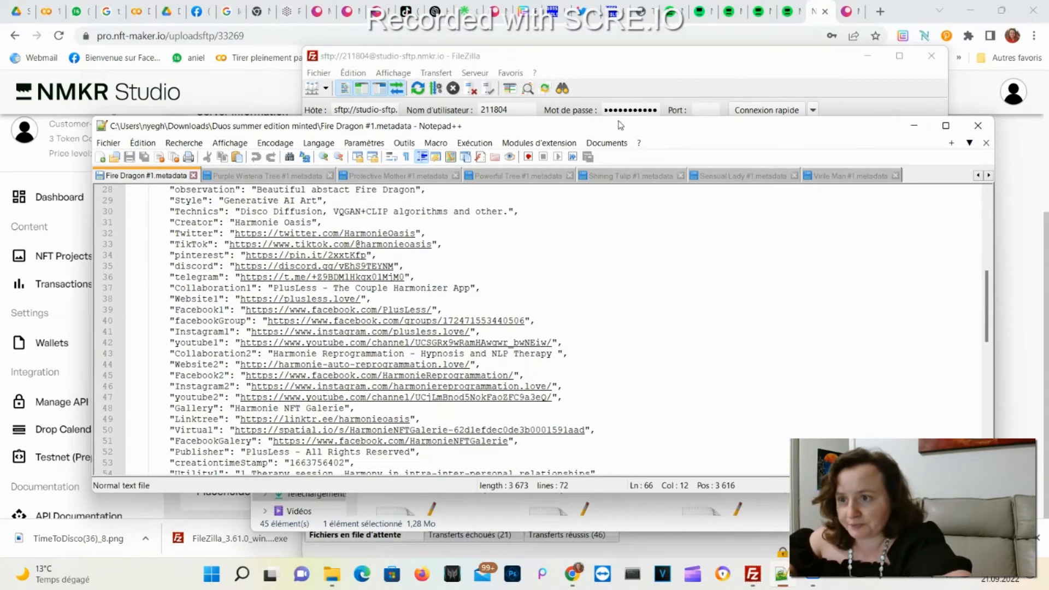
Step: Bring the MINTED folder forward and select the Hungry Bear #1 metadata file
left_click_drag(619, 125, 610, 185)
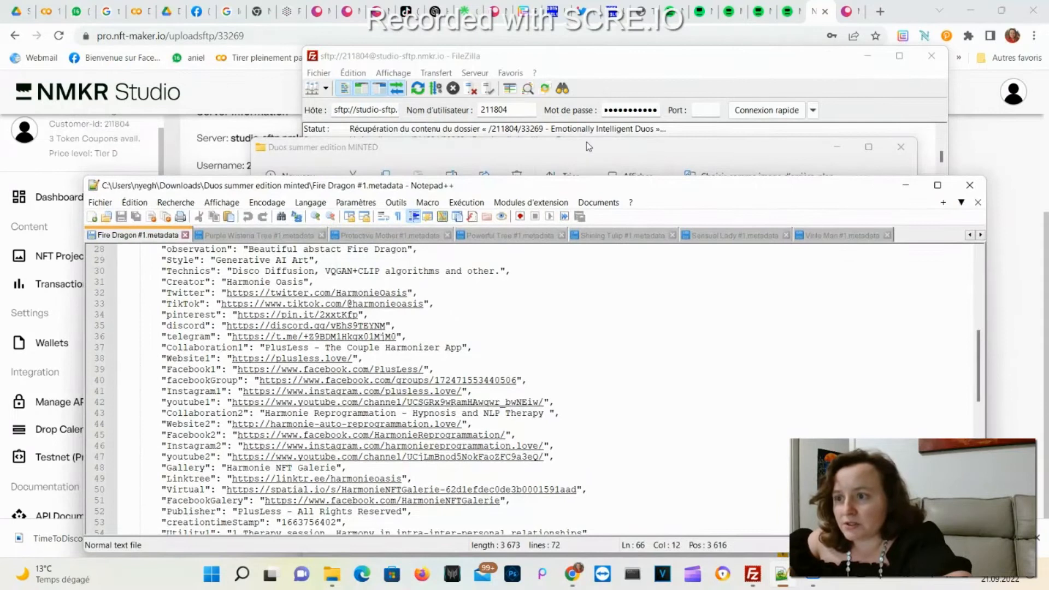
left_click(586, 146)
left_click(482, 368)
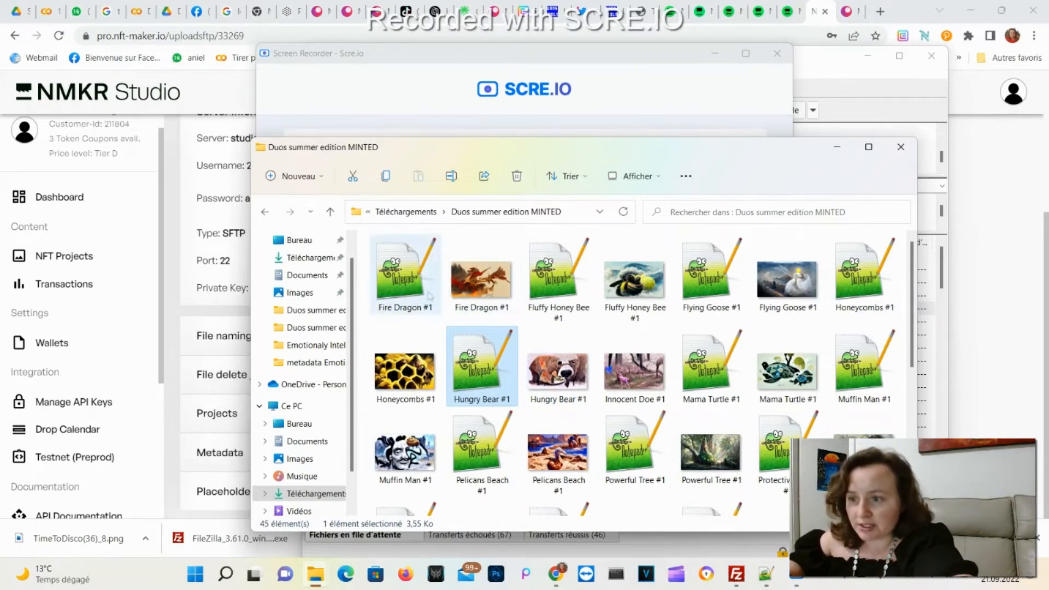
scroll(643, 451, "down", 1)
scroll(643, 458, "down", 2)
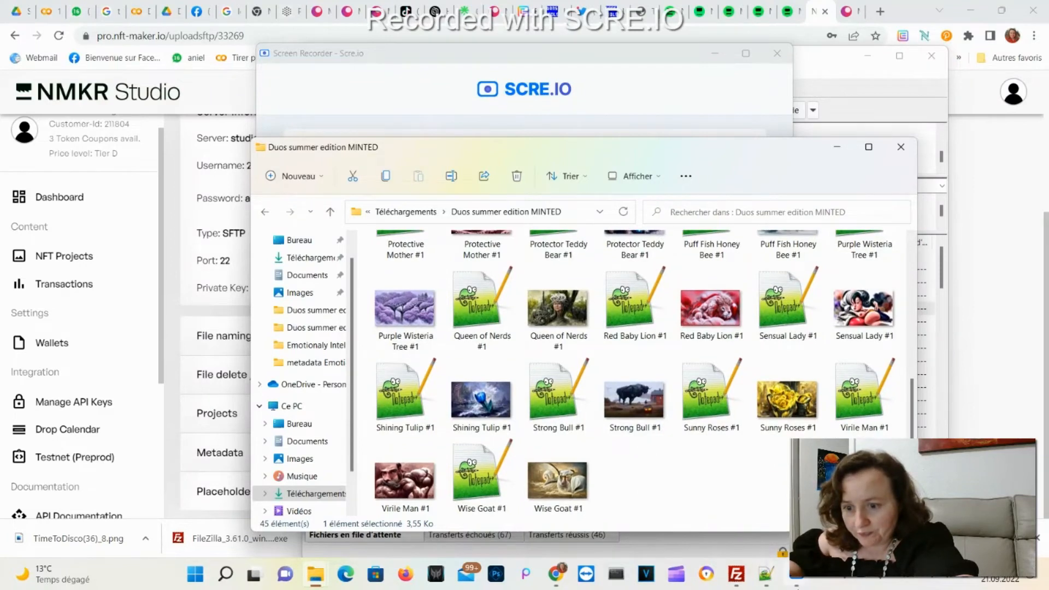
Step: Switch to the FileZilla session showing the local MINTED folder and remote Duos folder
left_click(736, 575)
Step: Inspect a few local metadata files, then sort the MINTED list by file type
left_click(358, 358)
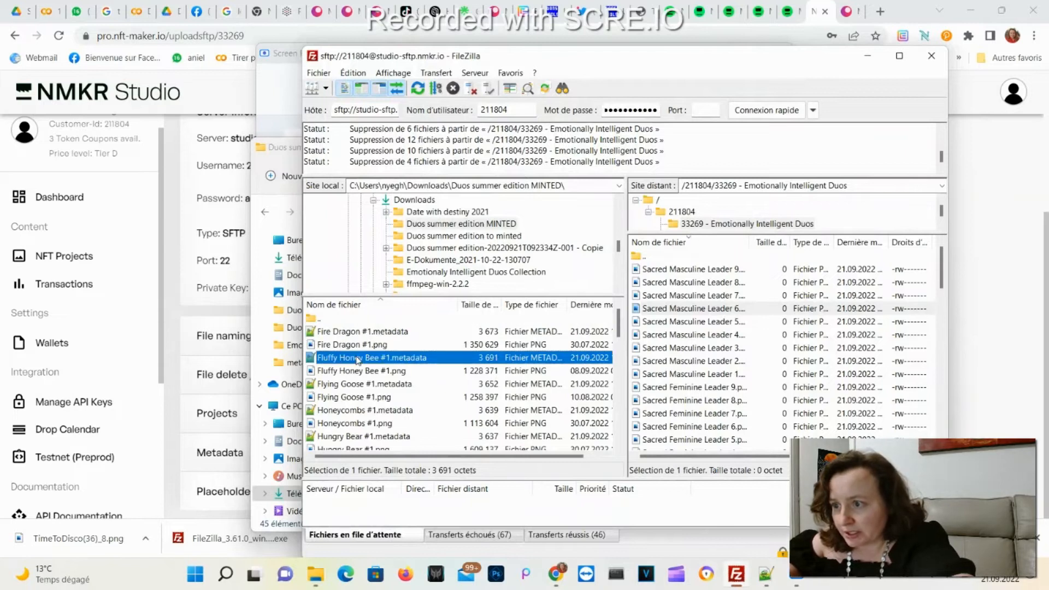
left_click(367, 334)
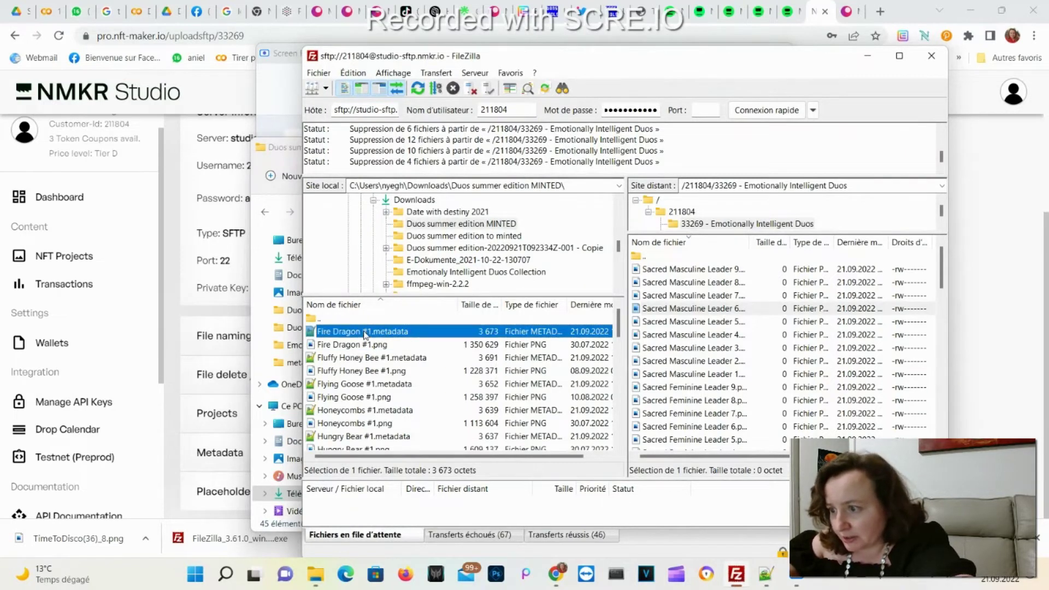
left_click(369, 387)
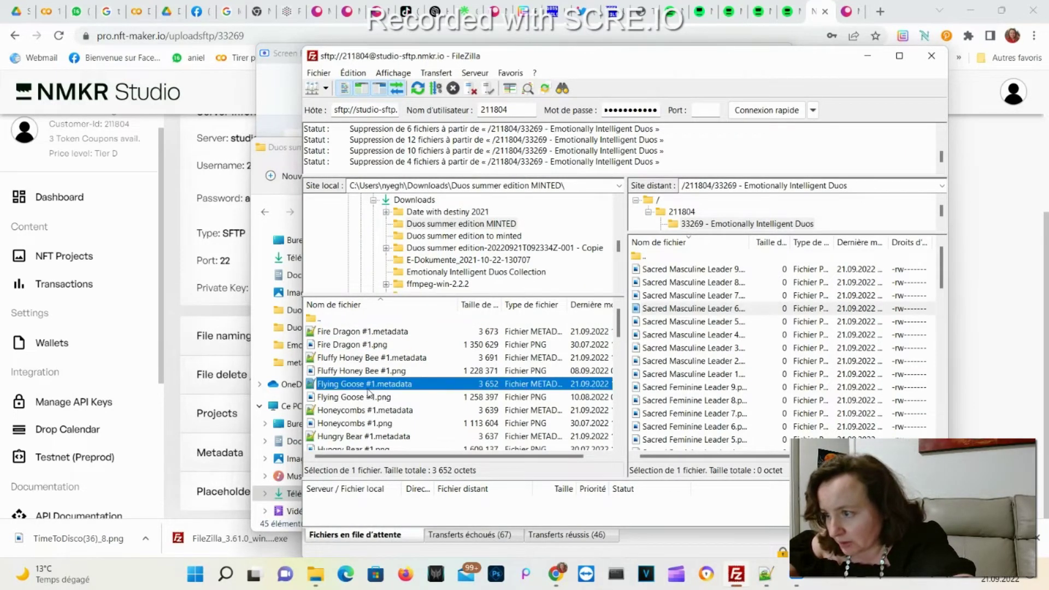
left_click(529, 307)
scroll(416, 401, "down", 5)
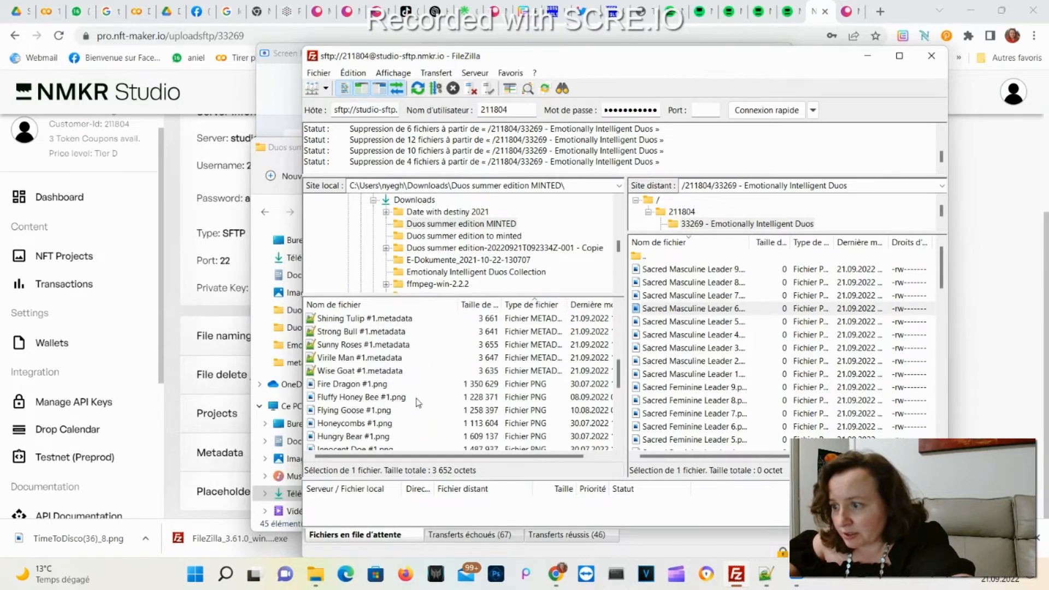
scroll(417, 402, "down", 1)
Step: Select all 23 PNG images from Fire Dragon #1.png onward and upload them to the 33269 folder
left_click(370, 344)
scroll(368, 345, "down", 3)
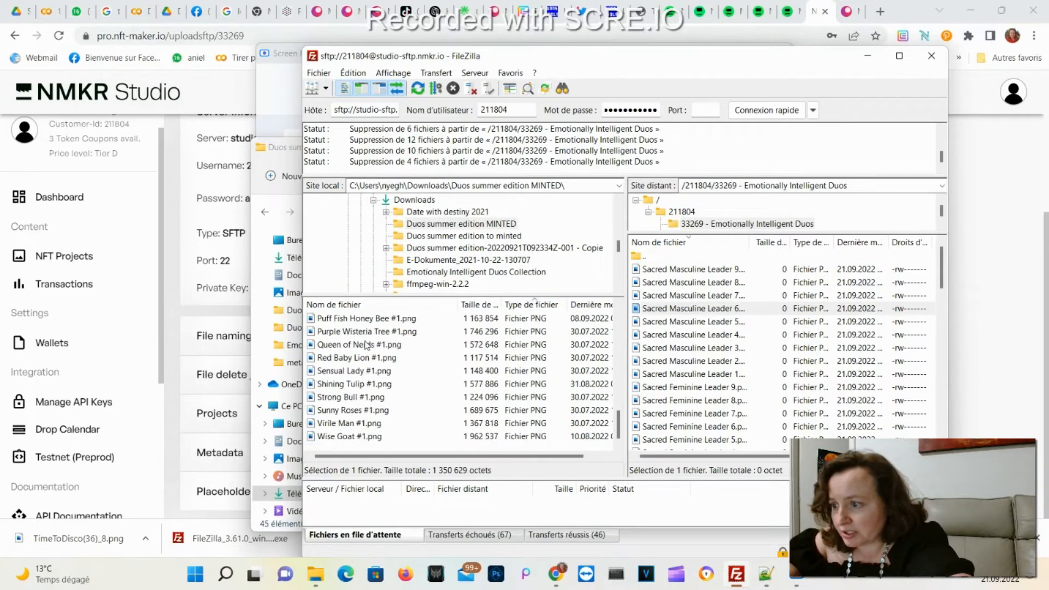
left_click(353, 437, "shift")
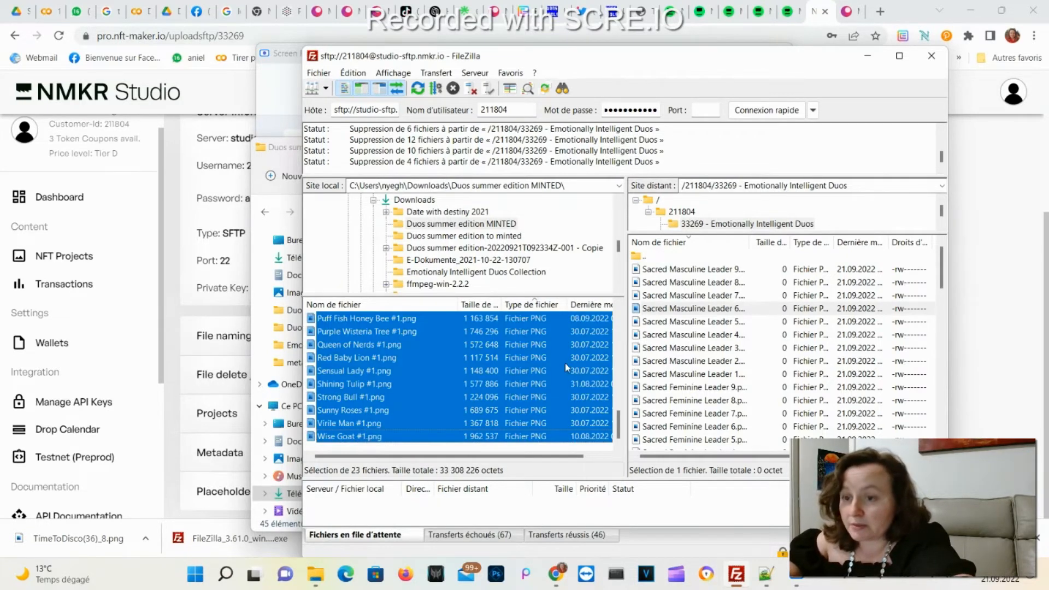
scroll(565, 364, "up", 3)
scroll(565, 363, "up", 1)
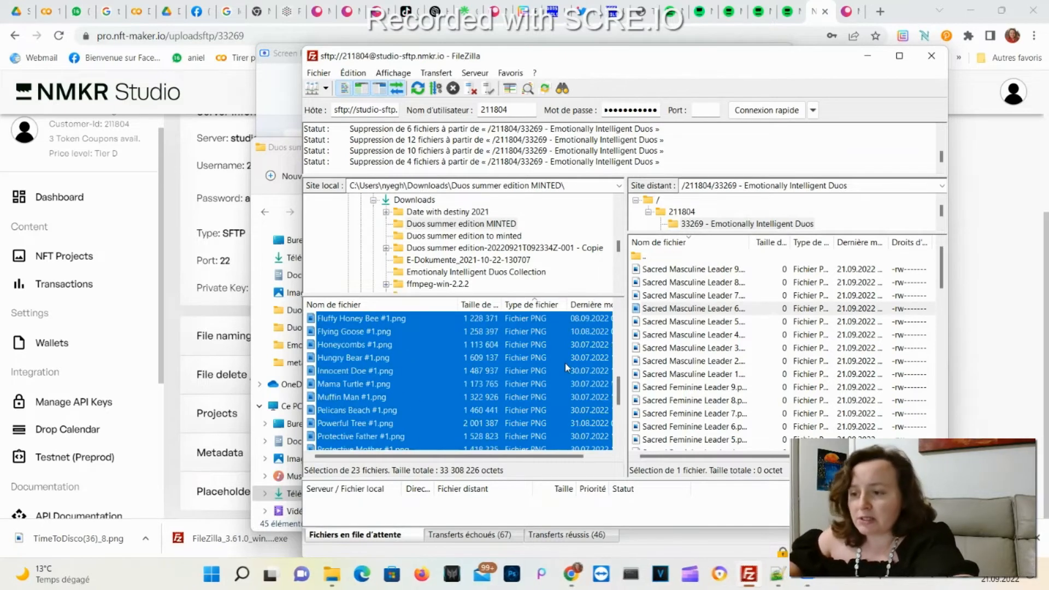
scroll(565, 363, "up", 3)
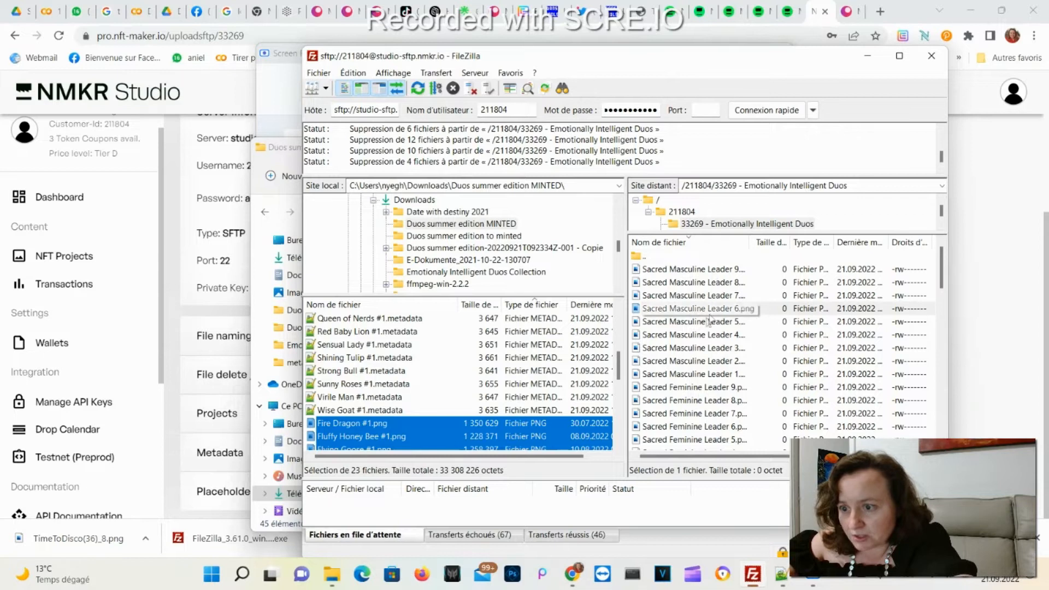
scroll(590, 400, "down", 2)
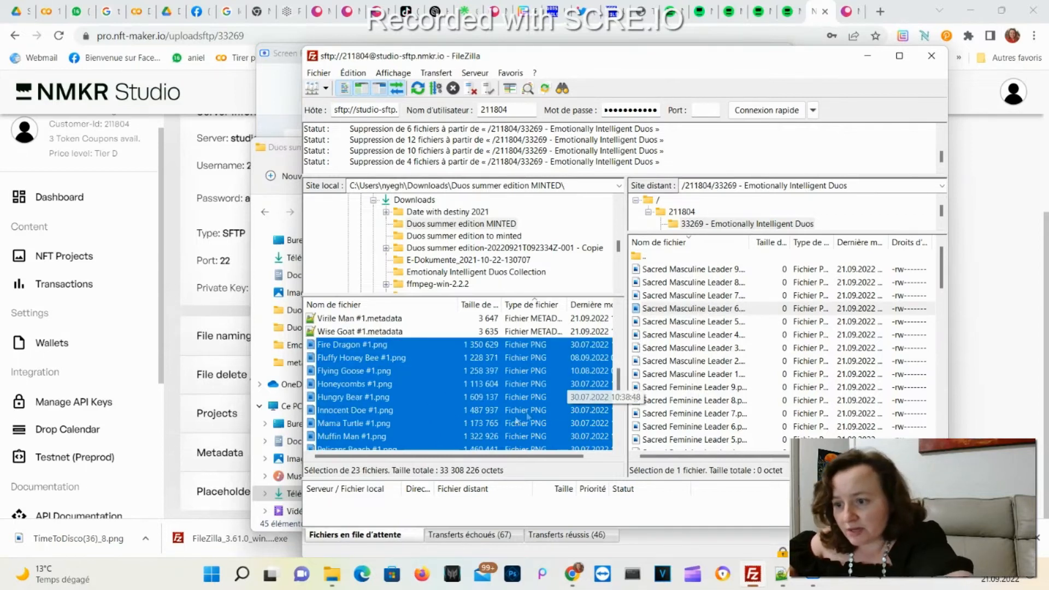
right_click(514, 423)
left_click(568, 276)
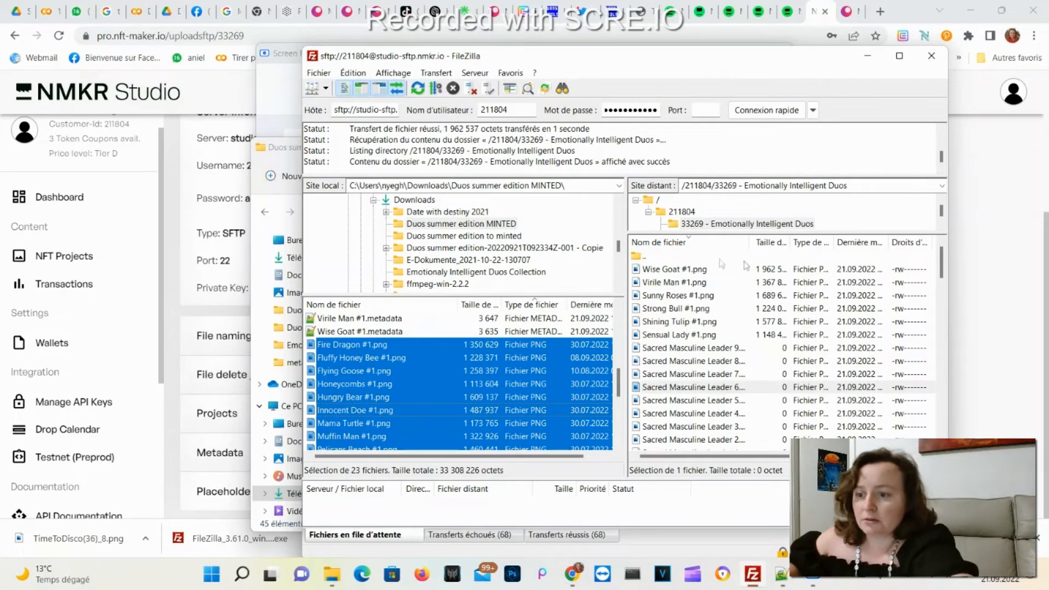
scroll(754, 387, "down", 5)
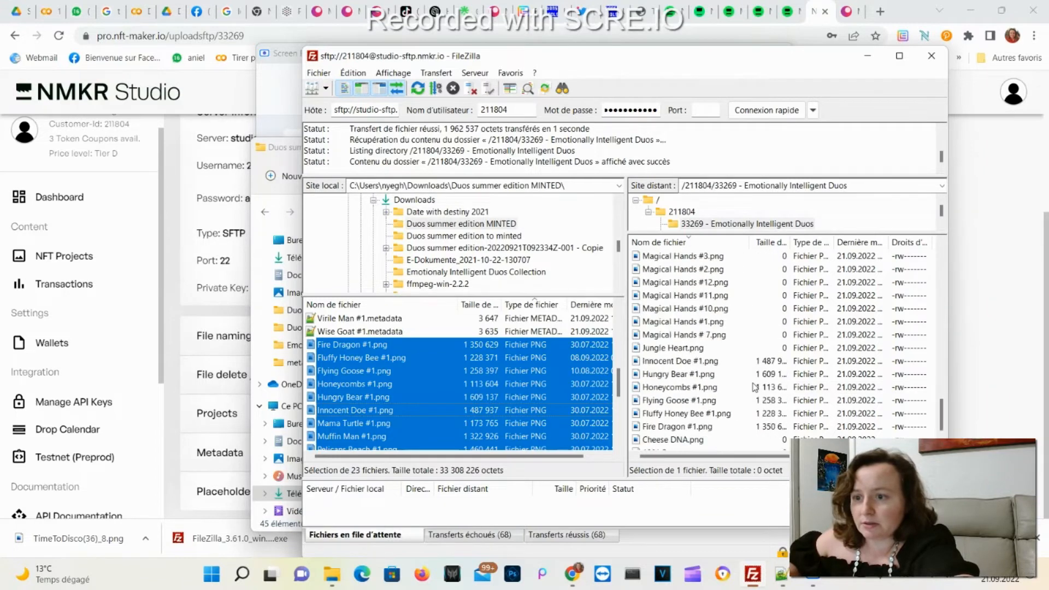
scroll(754, 387, "up", 2)
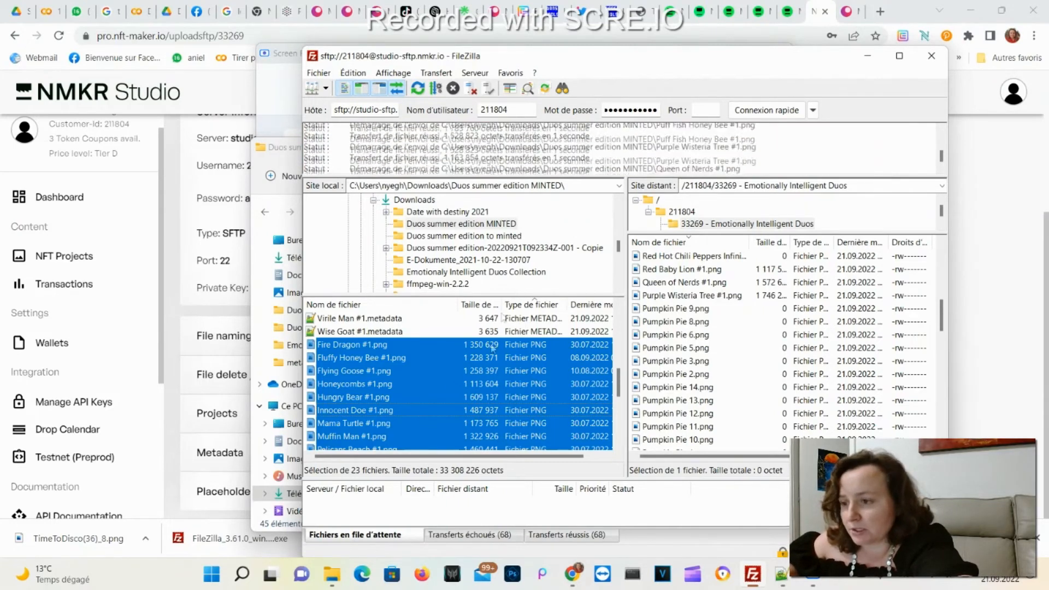
Step: Upload all local .metadata files via Téléverser, check Red Baby Lion #1.png remotely, and return to the browser
left_click(366, 334)
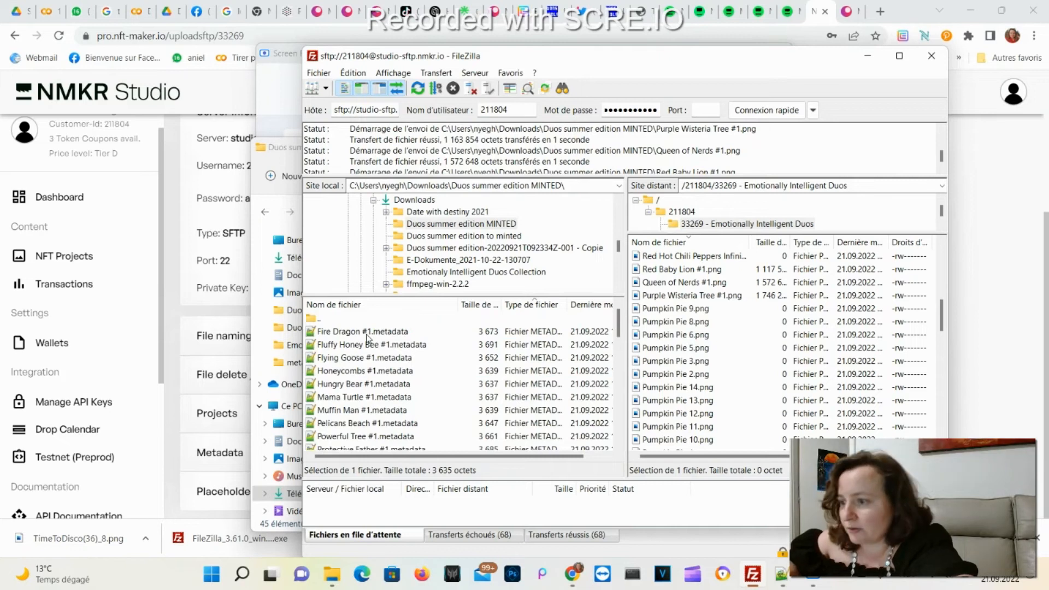
key("ctrl+a")
right_click(367, 333)
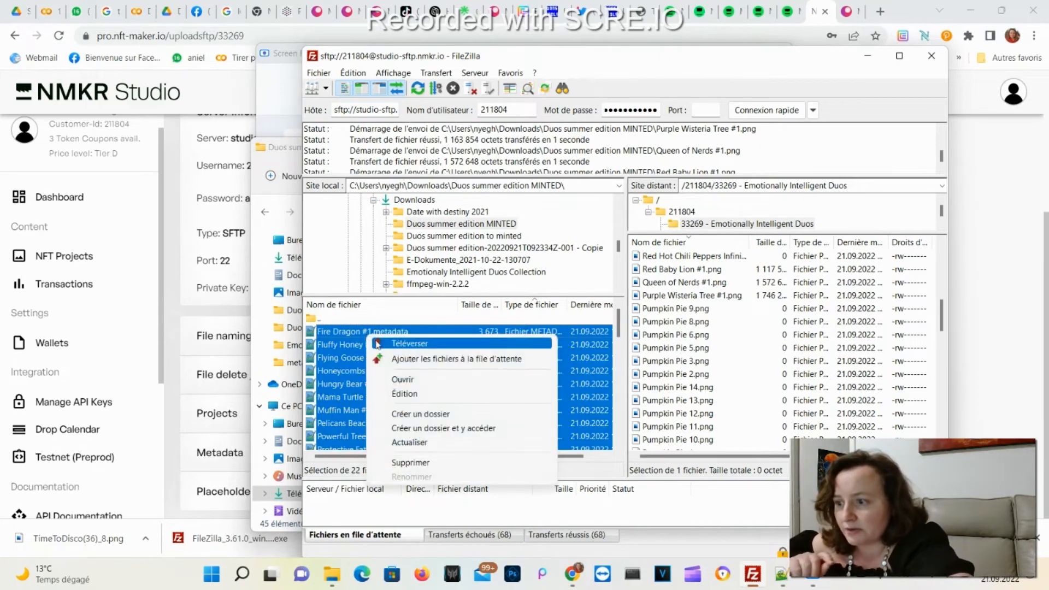
left_click(388, 343)
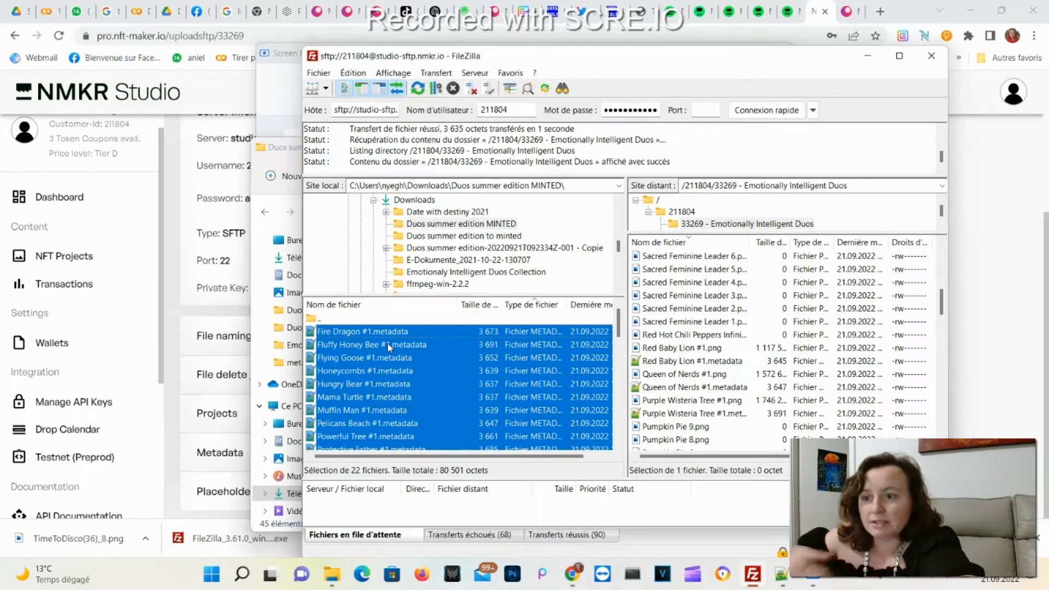
left_click(715, 348)
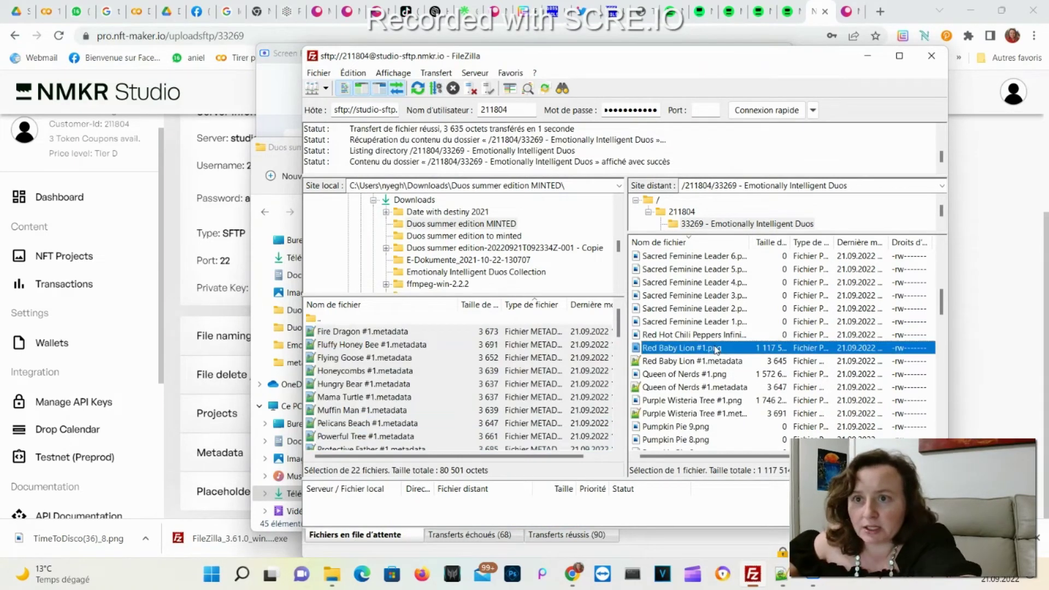
left_click(787, 12)
Step: From the Dashboard's NFT Projects list, manage the NFTs of project 33269 Emotionally Intelligent Duos
left_click(757, 18)
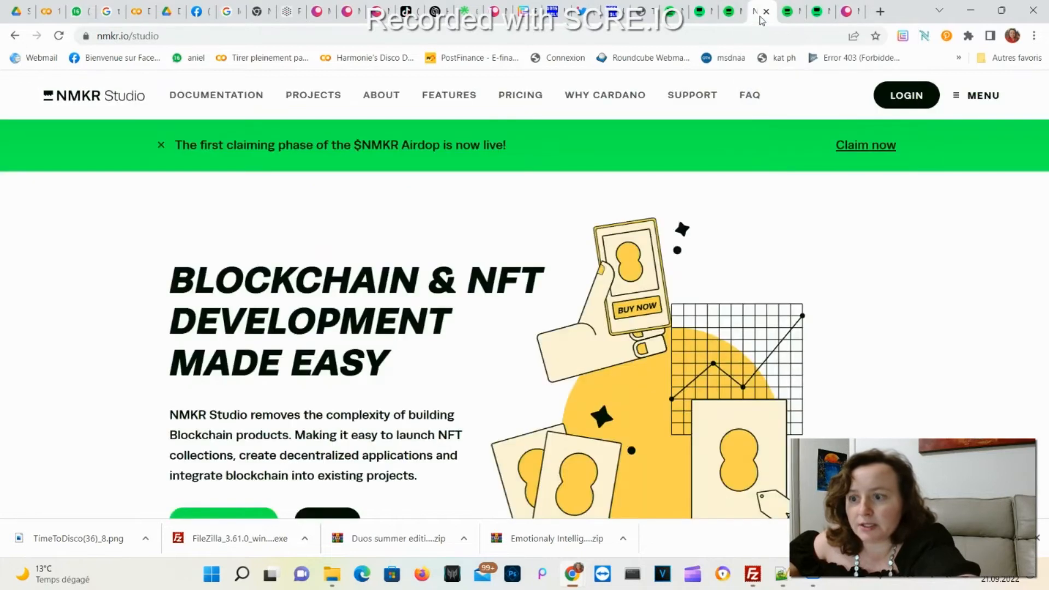
left_click(817, 18)
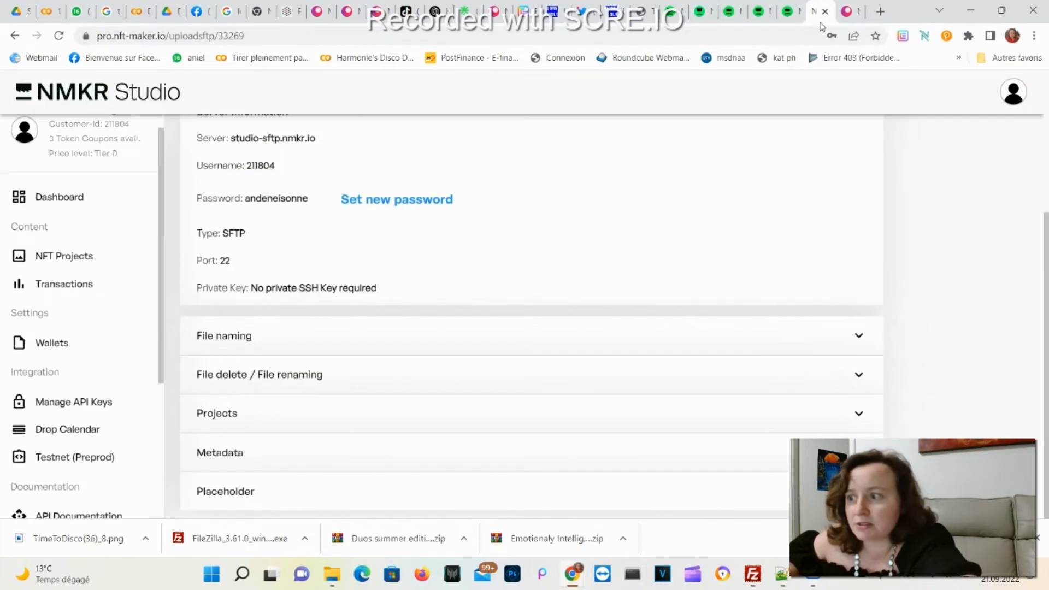
left_click(23, 204)
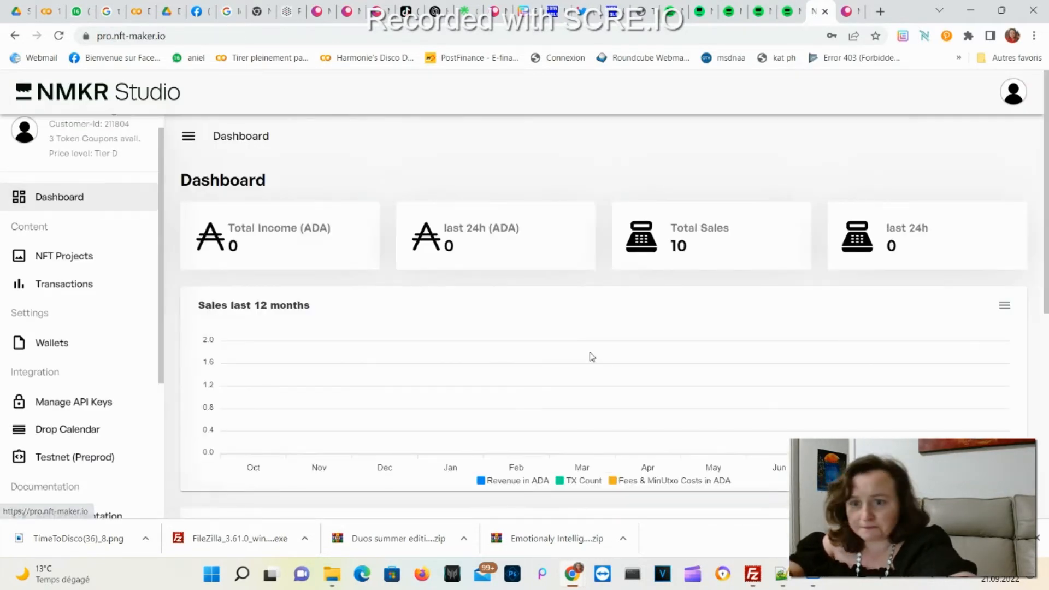
scroll(802, 402, "down", 2)
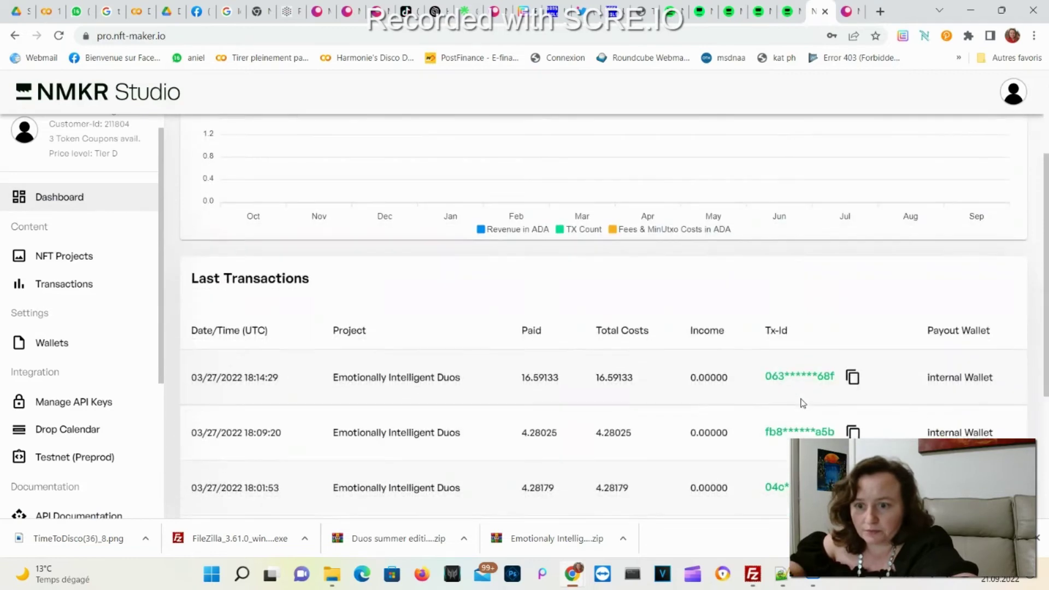
left_click(82, 256)
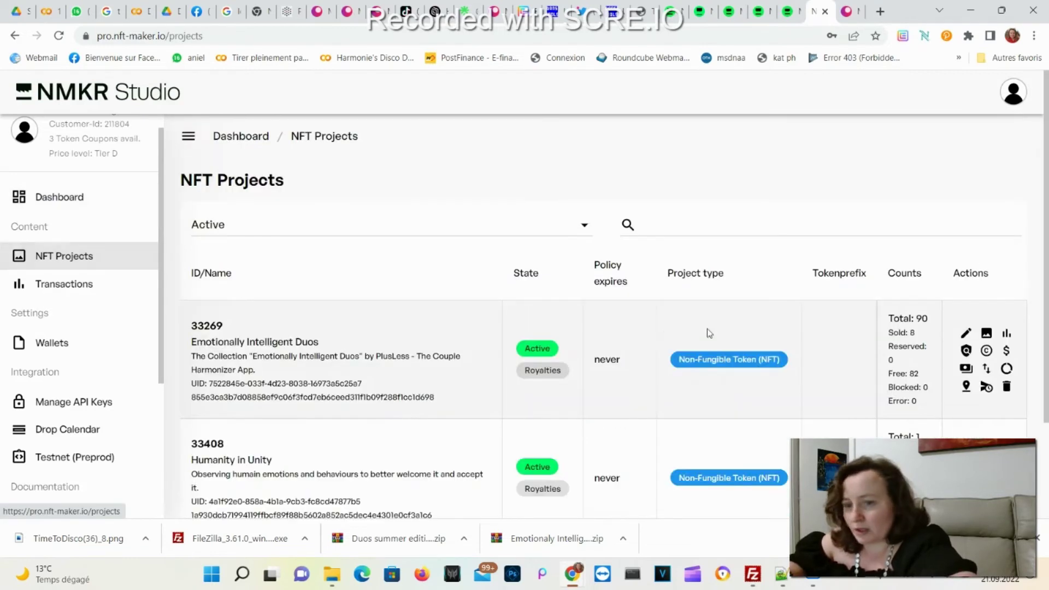
left_click(985, 332)
scroll(663, 417, "down", 5)
scroll(664, 417, "down", 5)
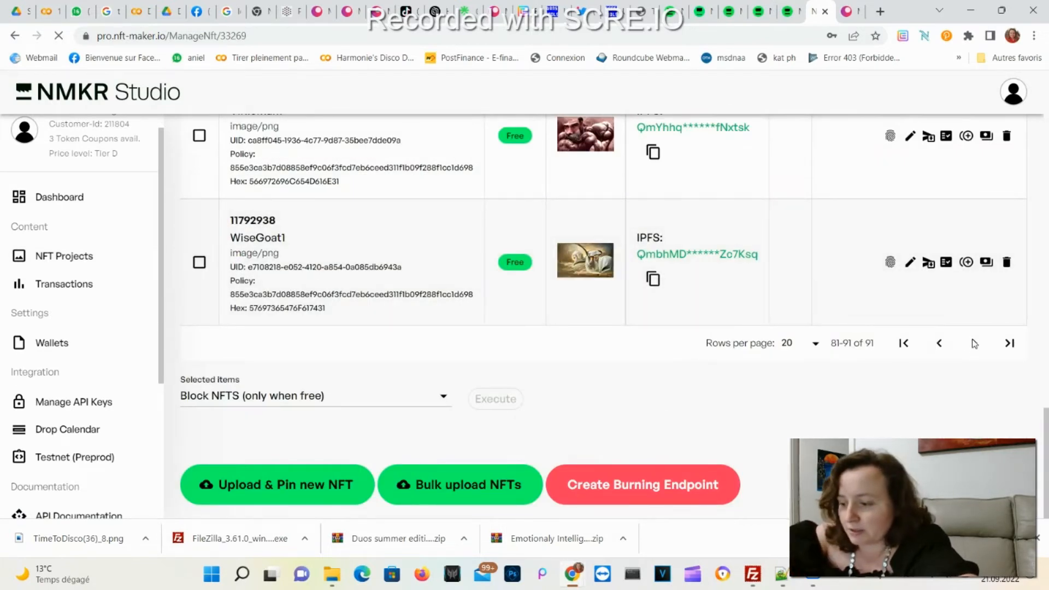
scroll(973, 343, "down", 5)
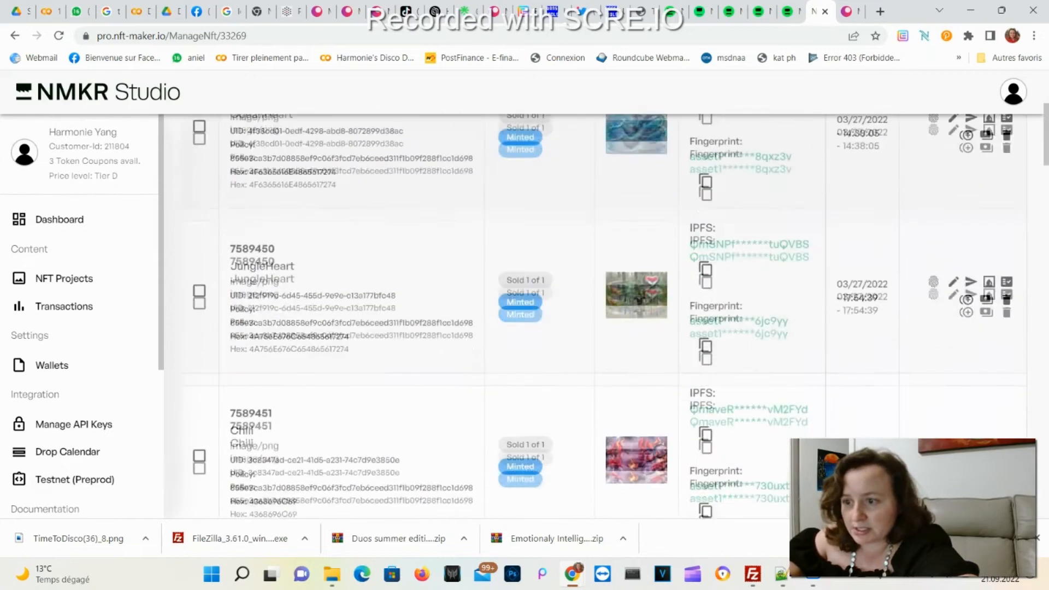
scroll(604, 328, "down", 5)
scroll(603, 328, "down", 5)
scroll(603, 329, "down", 5)
scroll(603, 328, "down", 5)
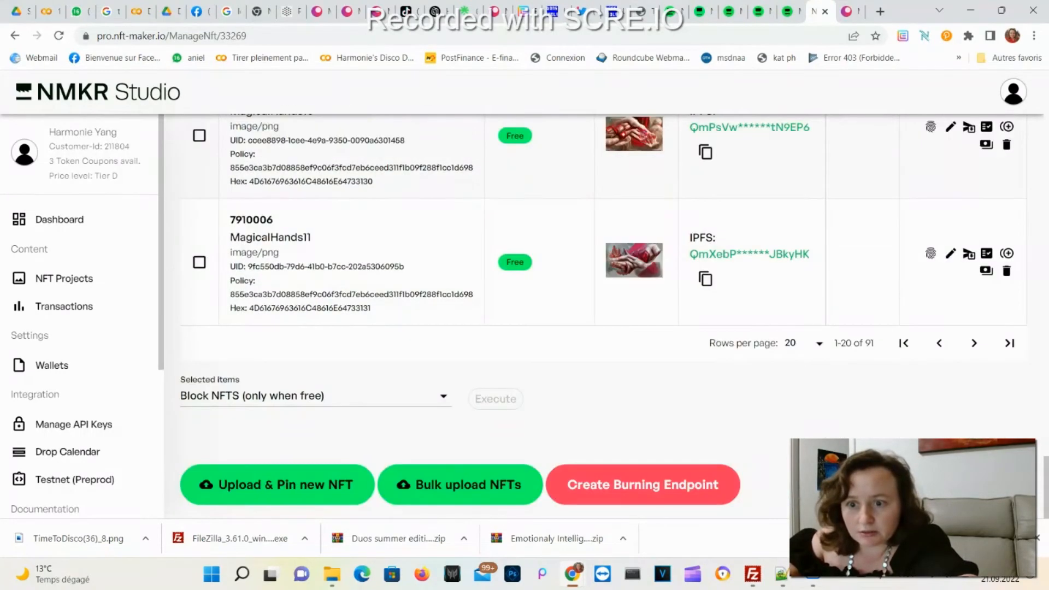
Step: Page through the NFT table to 81–91 of 91 and view WiseGoat1's metadata
left_click(973, 342)
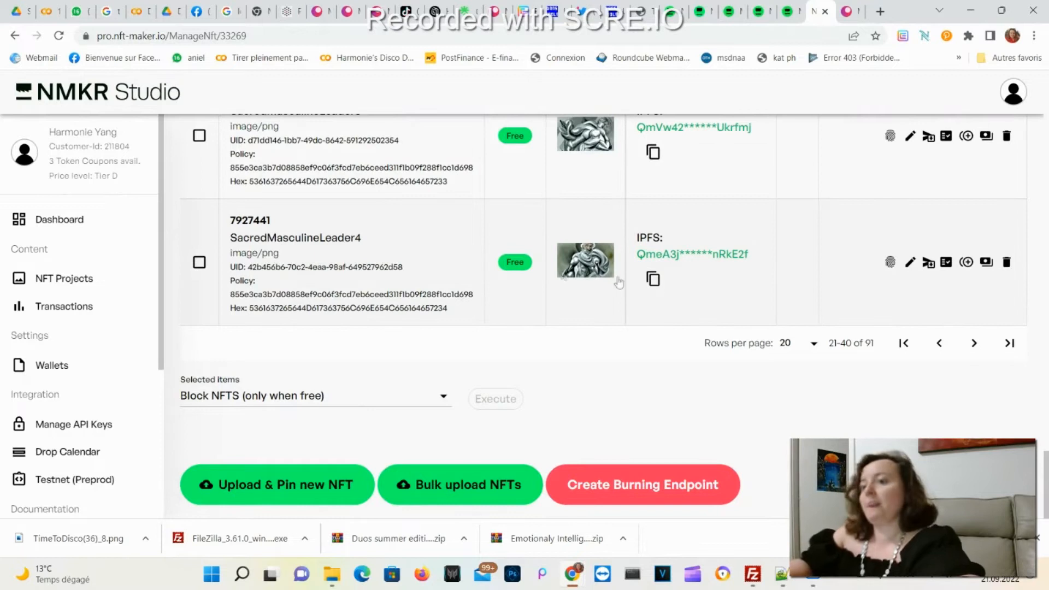
left_click(974, 342)
left_click(977, 344)
left_click(975, 344)
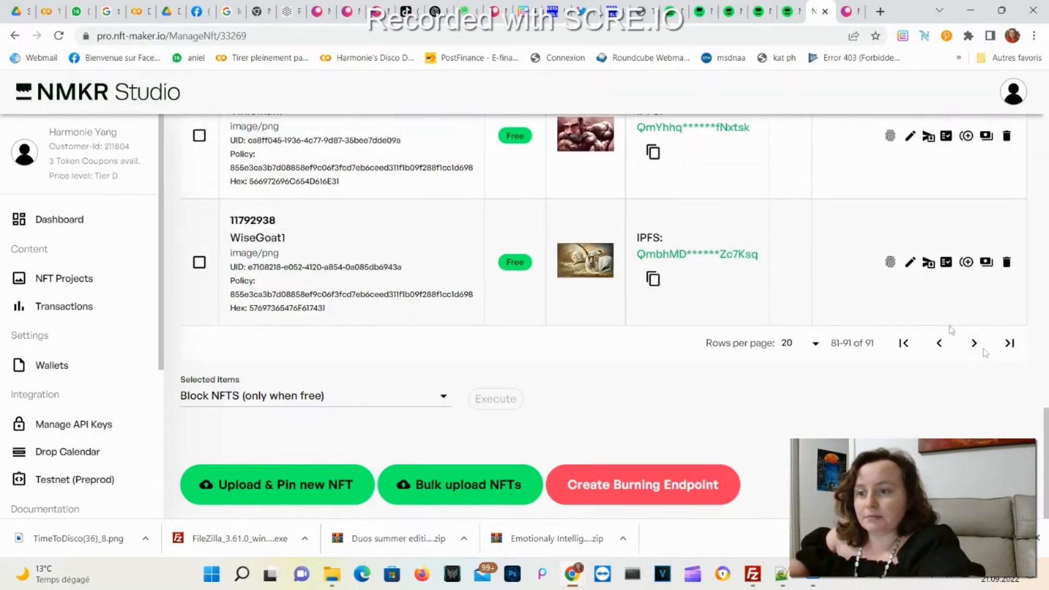
left_click(891, 262)
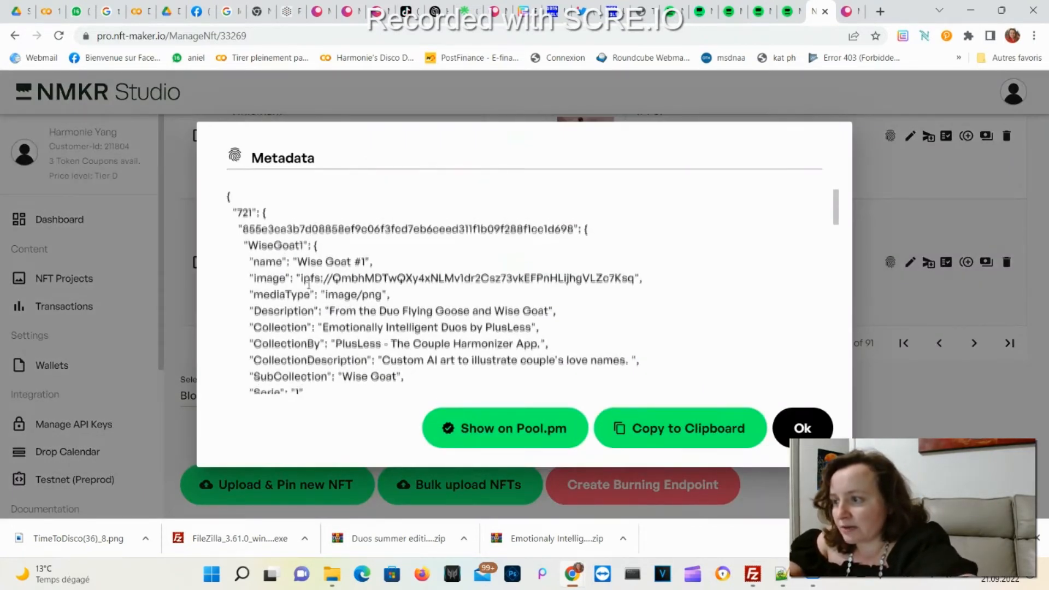
scroll(309, 285, "down", 1)
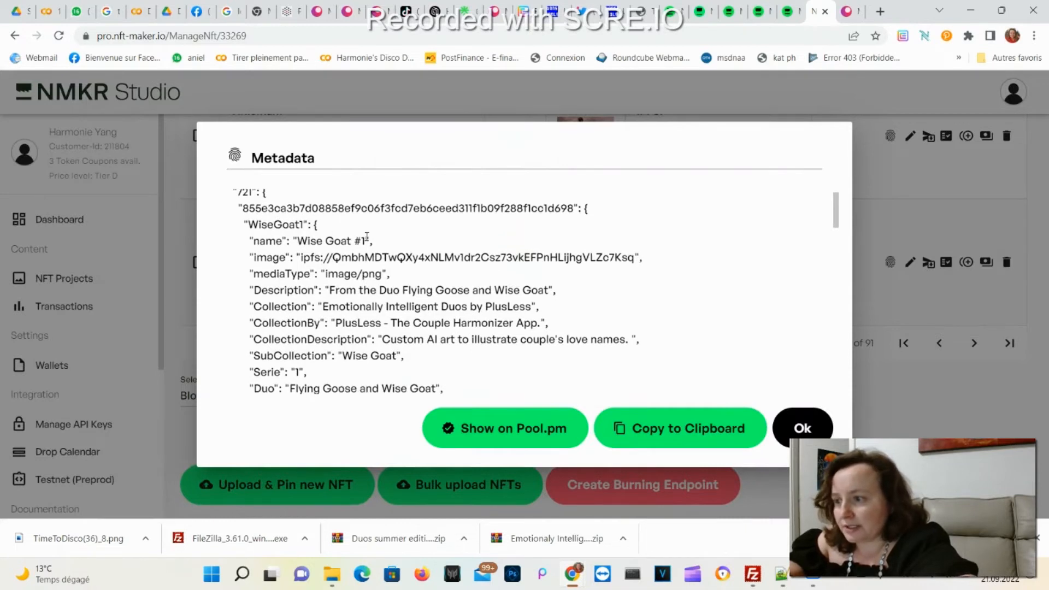
scroll(372, 268, "down", 1)
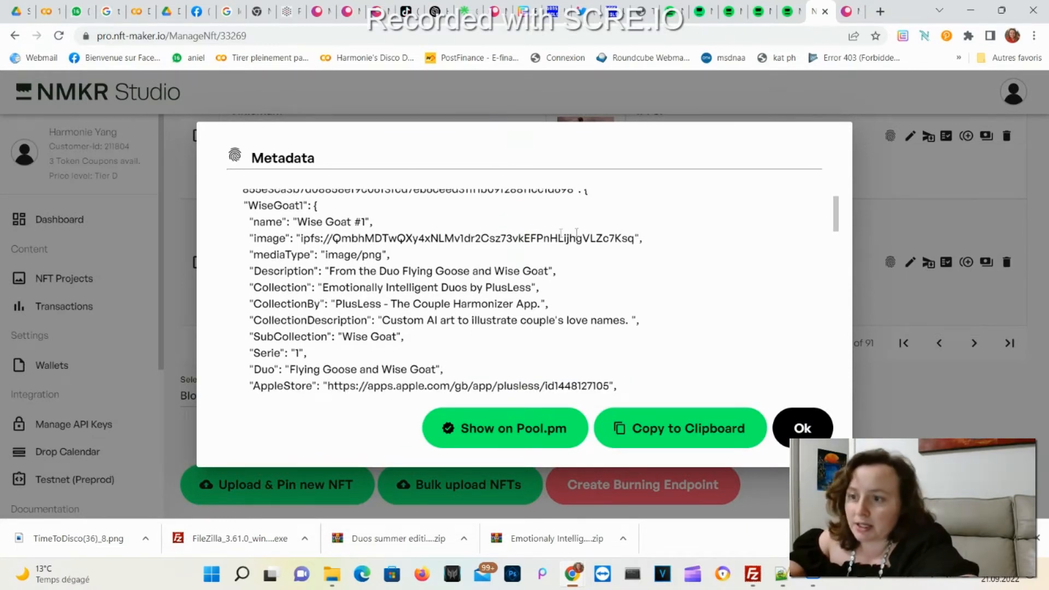
scroll(458, 331, "down", 3)
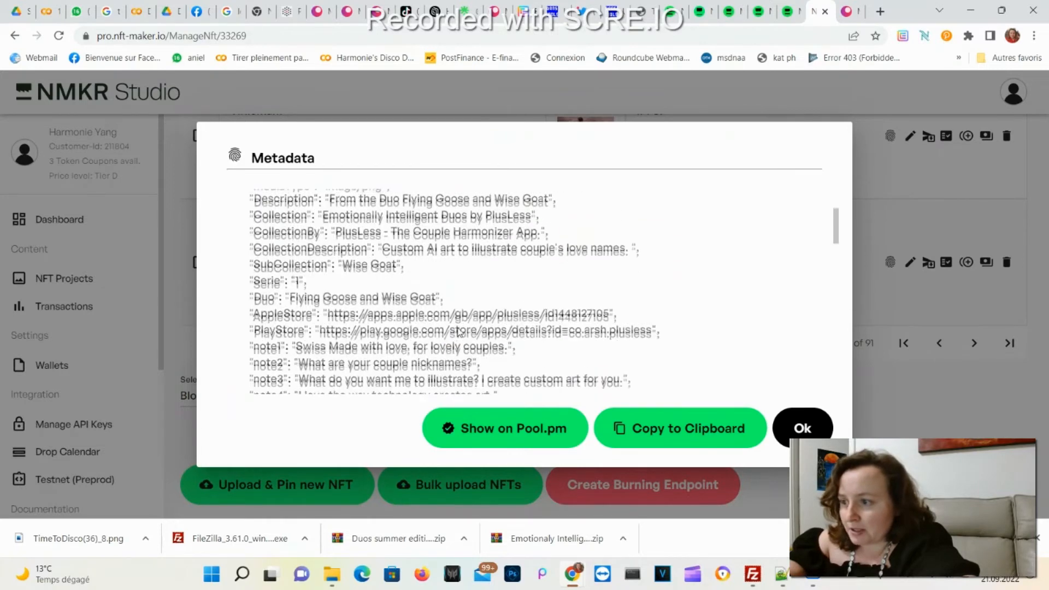
scroll(458, 331, "down", 5)
scroll(458, 332, "down", 4)
scroll(458, 332, "down", 4)
scroll(457, 331, "down", 3)
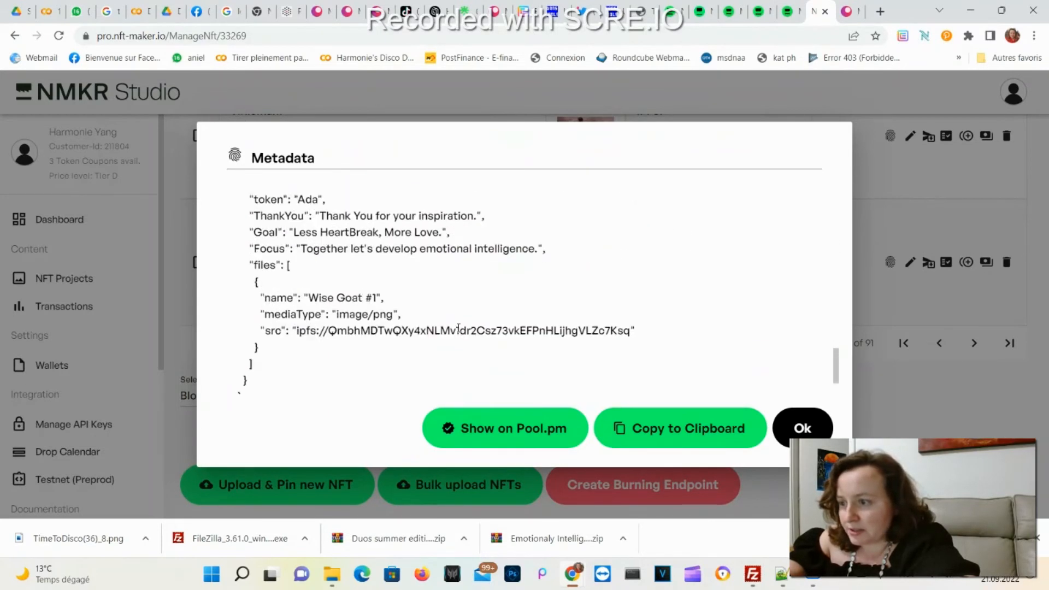
scroll(498, 349, "down", 1)
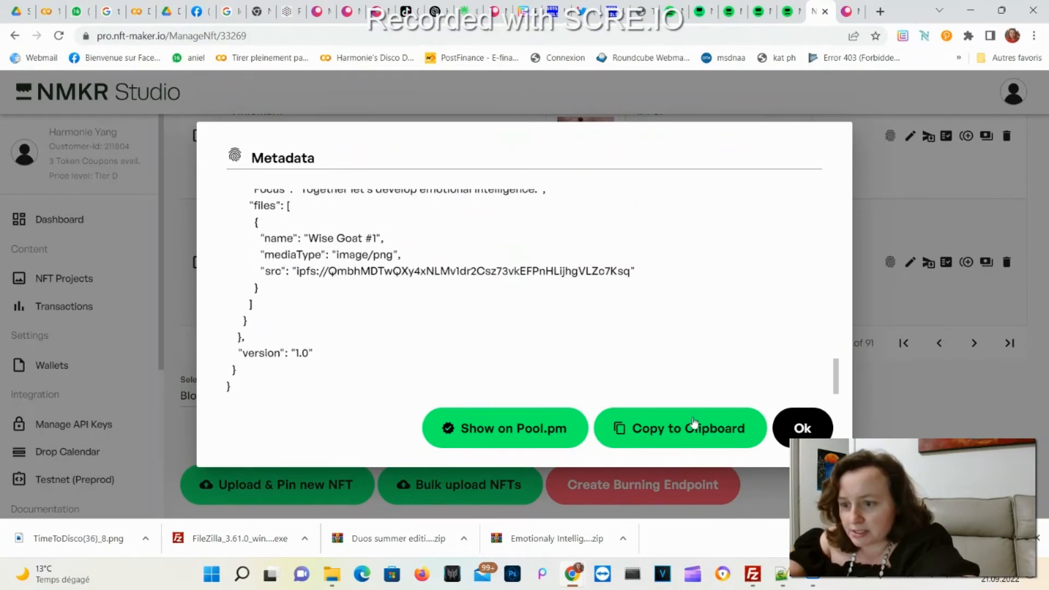
Step: Show WiseGoat1's metadata on pool.pm in a new tab
left_click(522, 436)
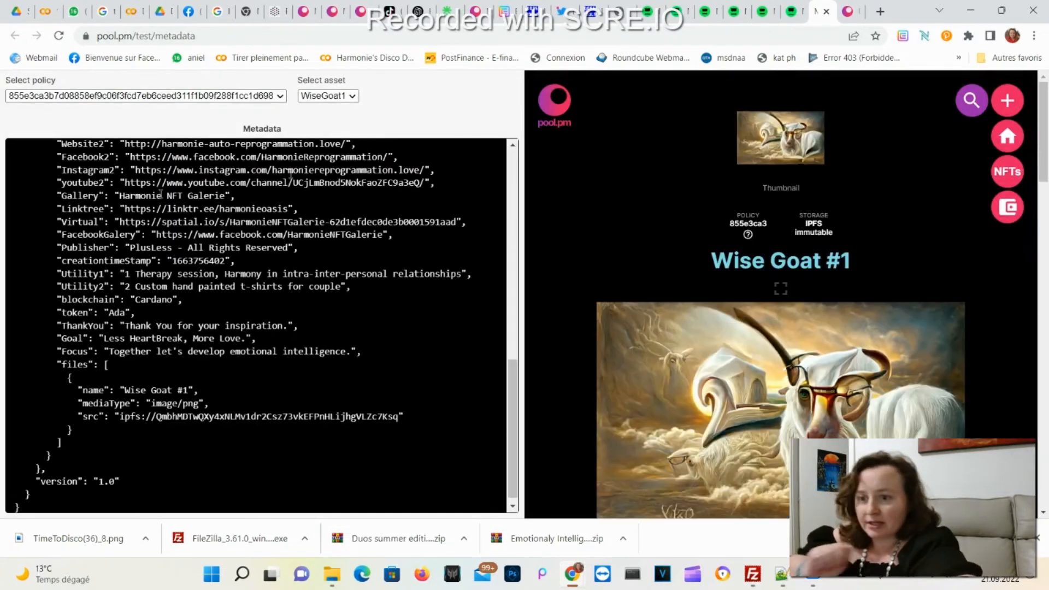
scroll(674, 287, "down", 10)
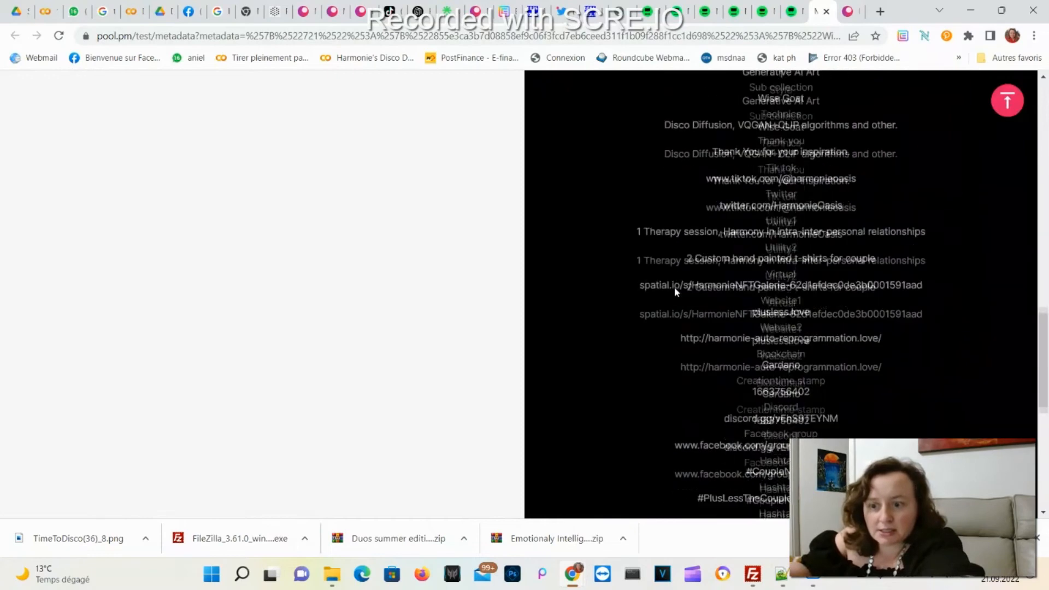
scroll(674, 292, "down", 5)
scroll(675, 291, "up", 10)
scroll(674, 292, "up", 10)
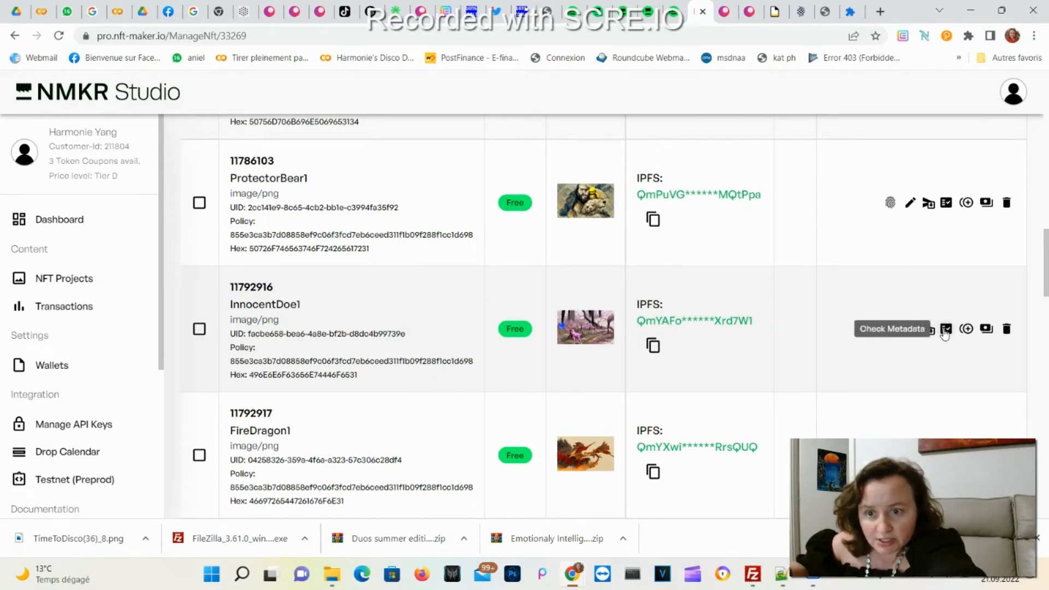
Step: Check InnocentDoe1's metadata, then start its mint-and-send to a Cardano address
left_click(947, 329)
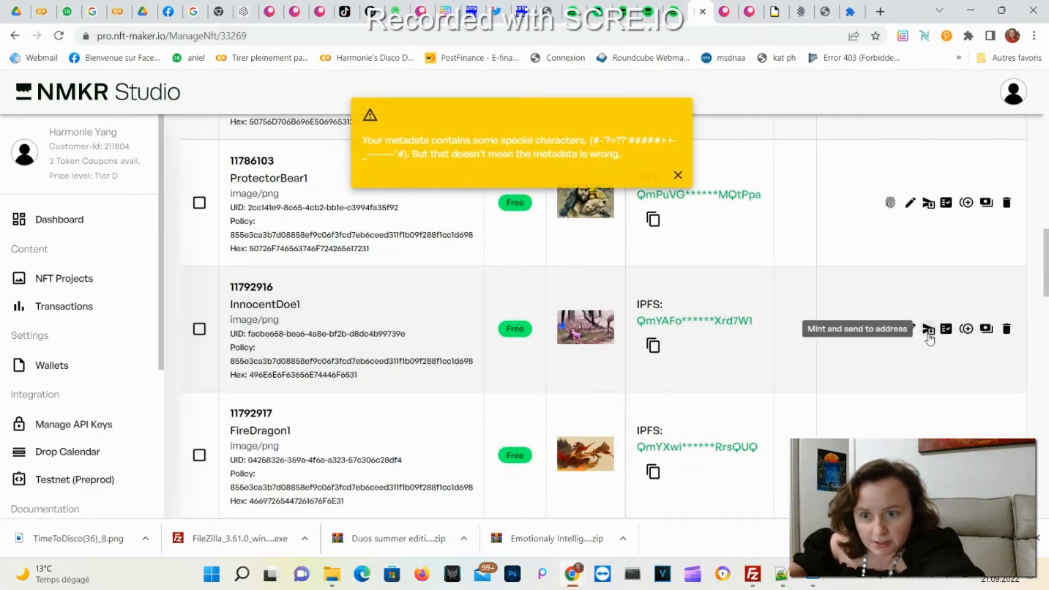
left_click(928, 329)
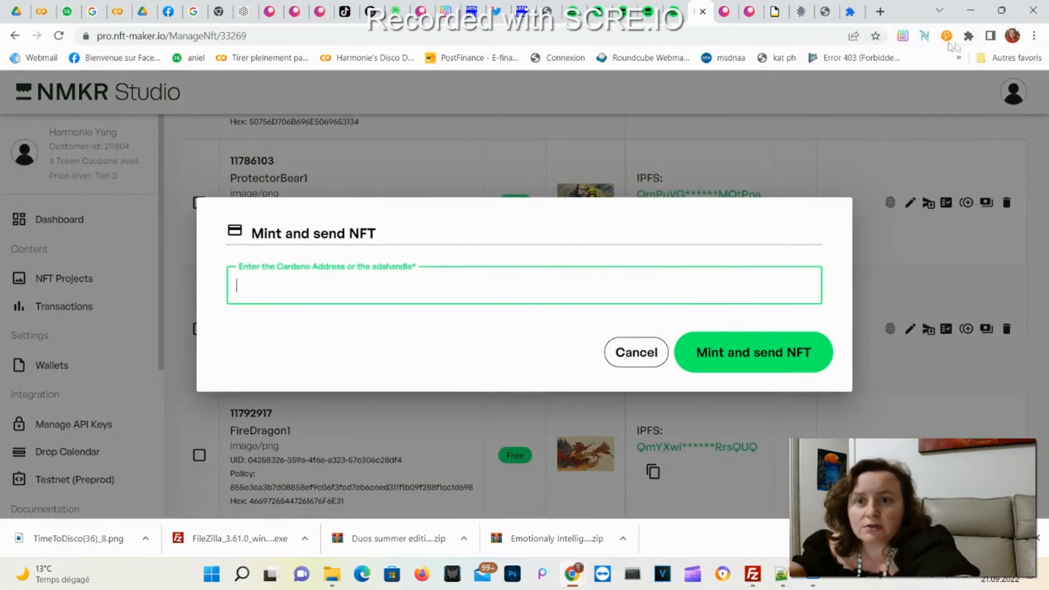
Step: Copy the Eternl wallet's receive address and paste it as InnocentDoe1's mint recipient
left_click(902, 35)
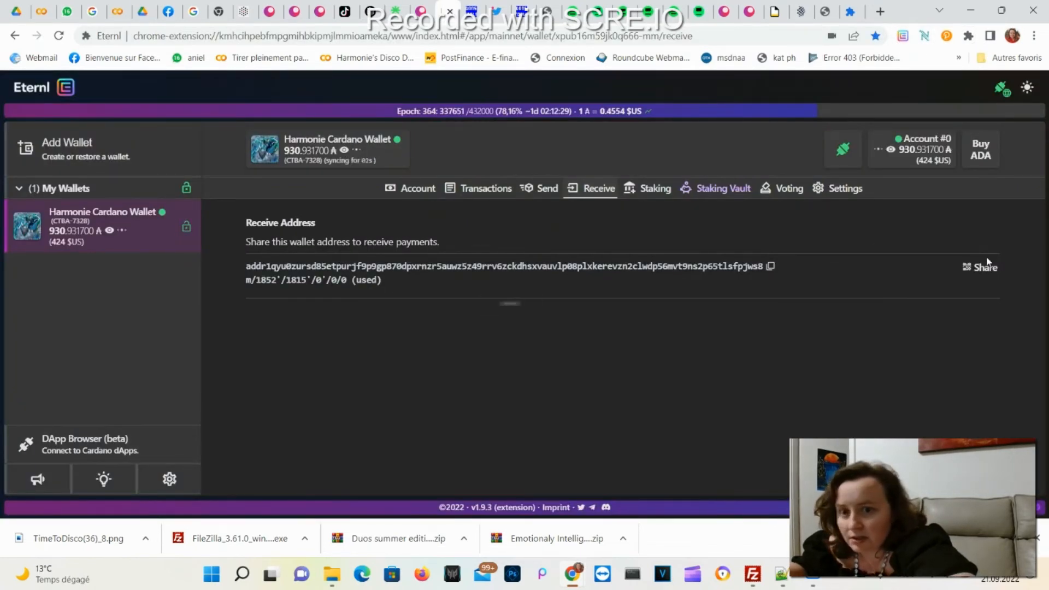
left_click(770, 270)
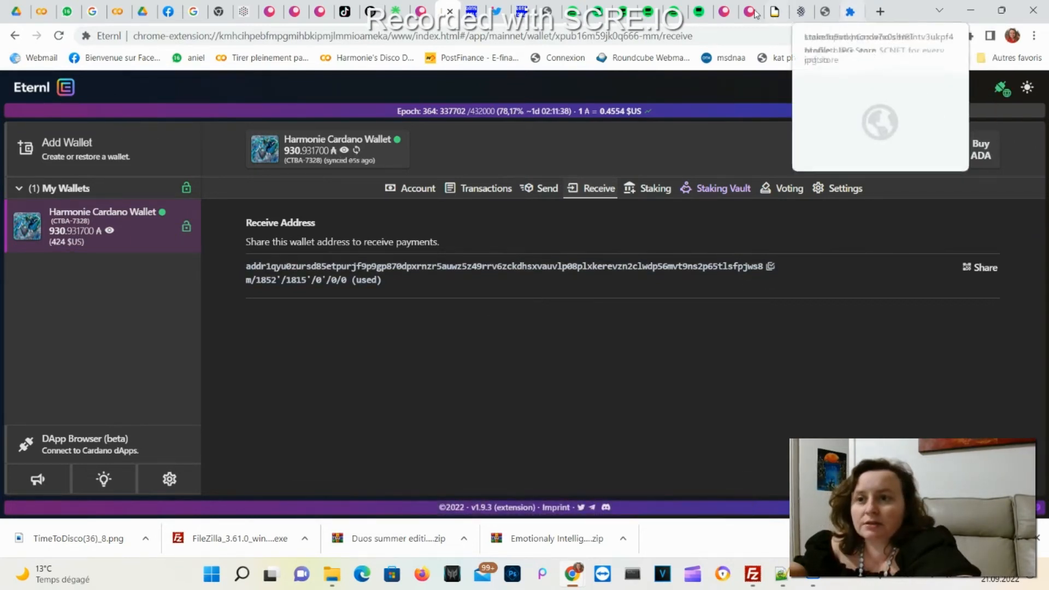
left_click(699, 12)
left_click(458, 278)
key("ctrl+v")
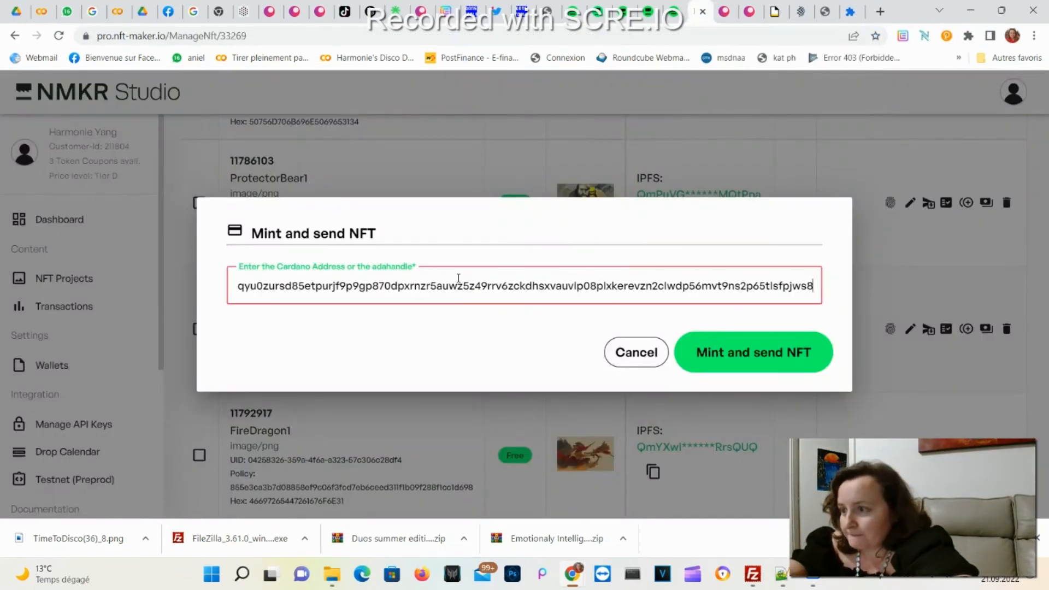
Step: Mint InnocentDoe1 and send it to the wallet, leaving its row marked Sold 1 of 1
left_click(755, 353)
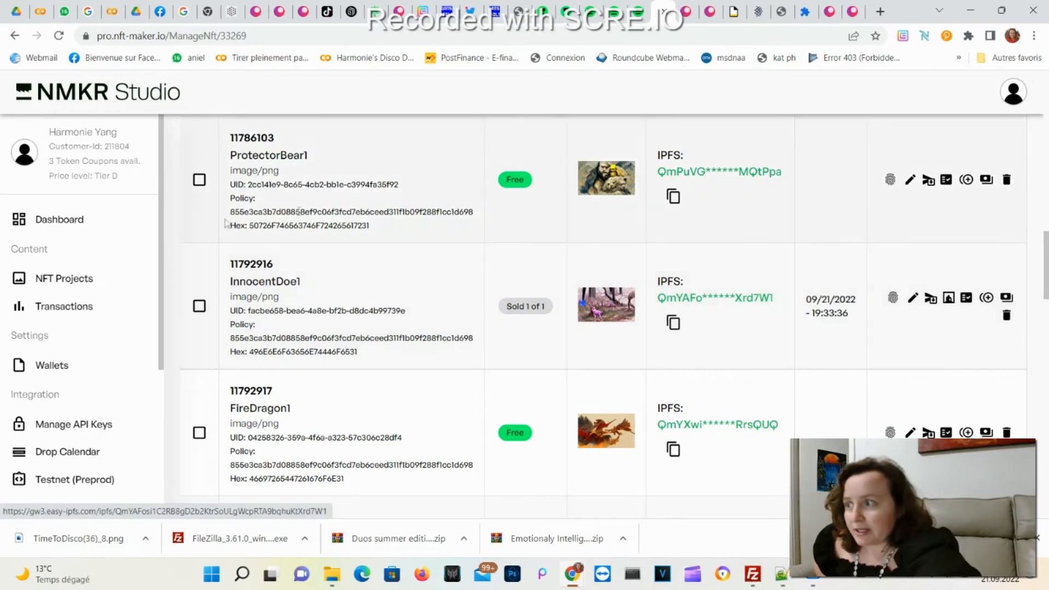
Step: View the wallet's pool.pm holdings of 8 NFTs including Innocent Doe #1
left_click(854, 10)
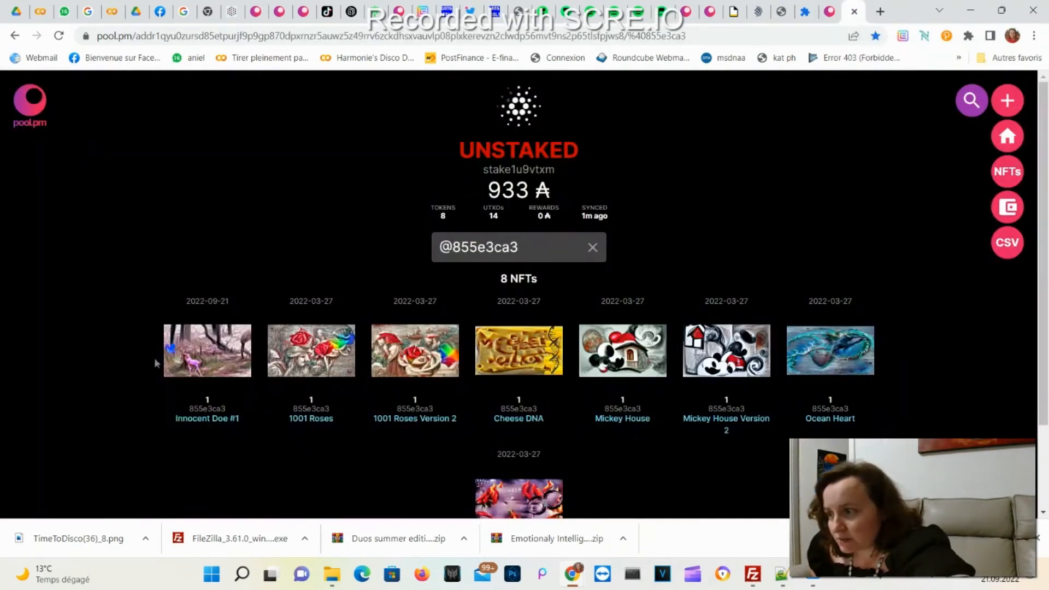
scroll(441, 417, "down", 1)
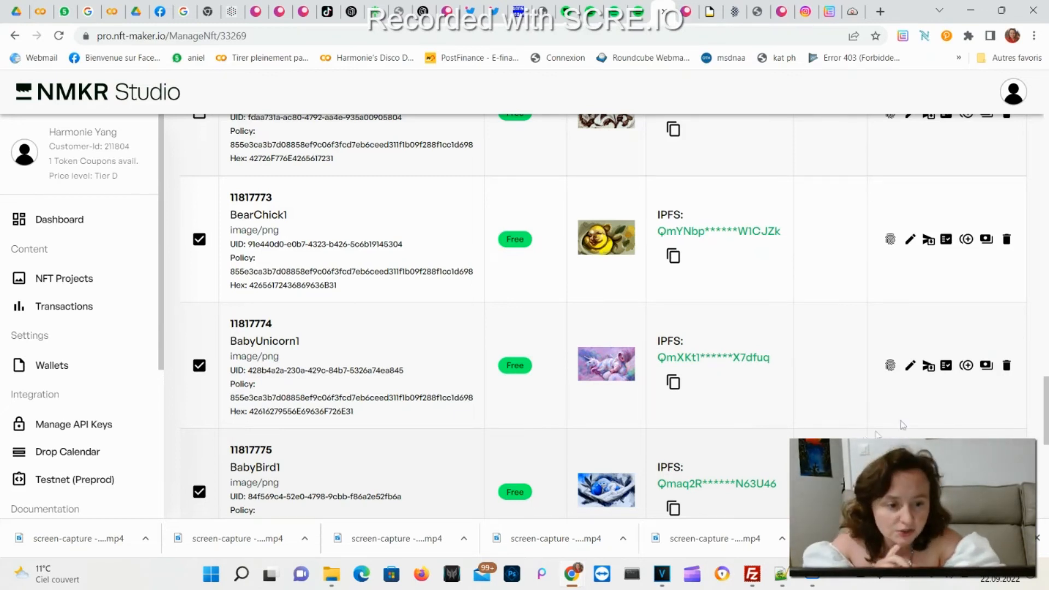
left_click(986, 365)
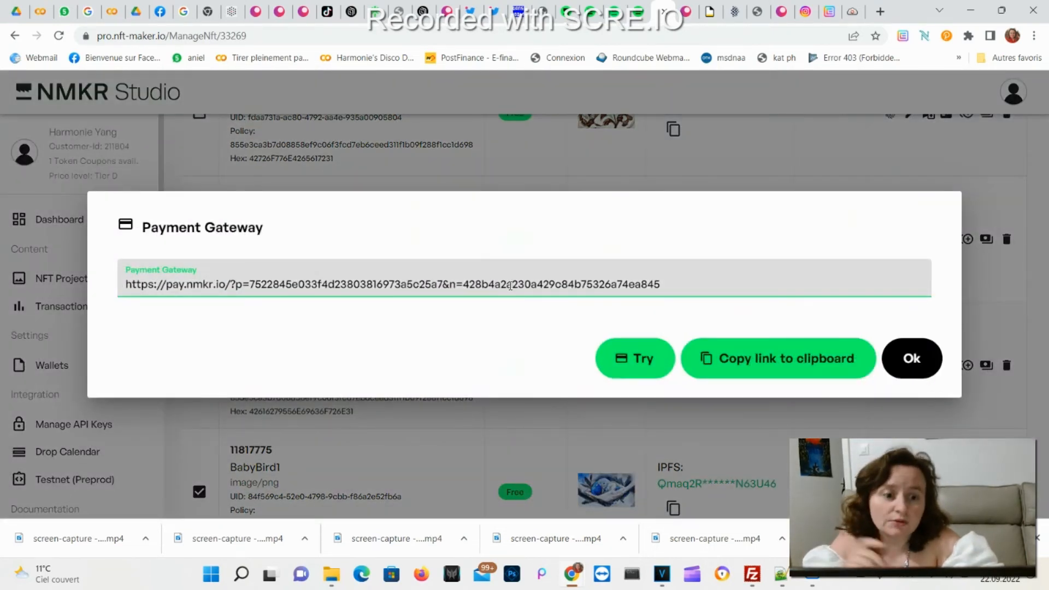
left_click(911, 359)
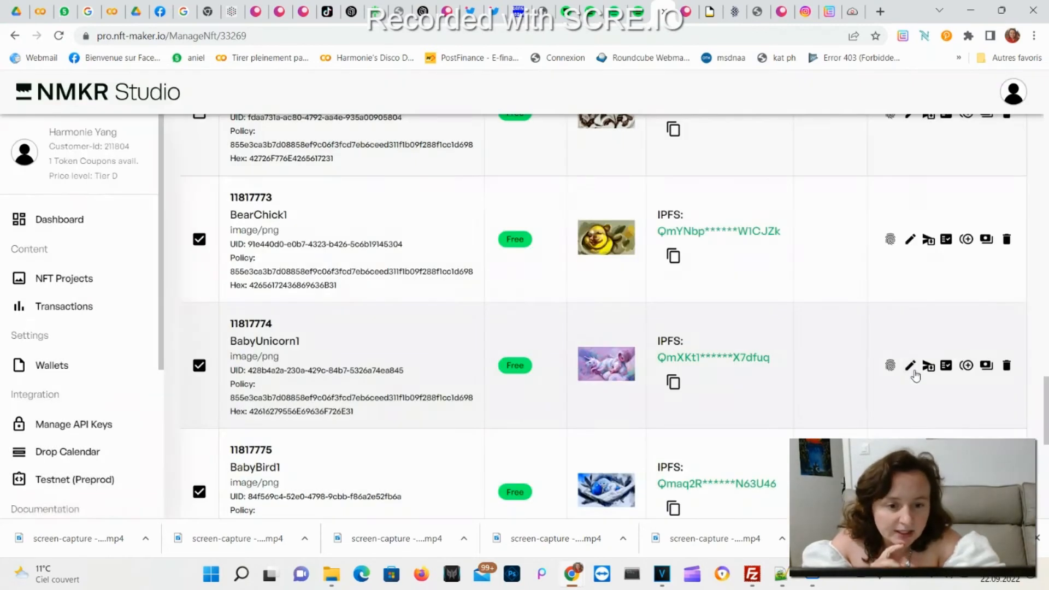
scroll(120, 381, "down", 2)
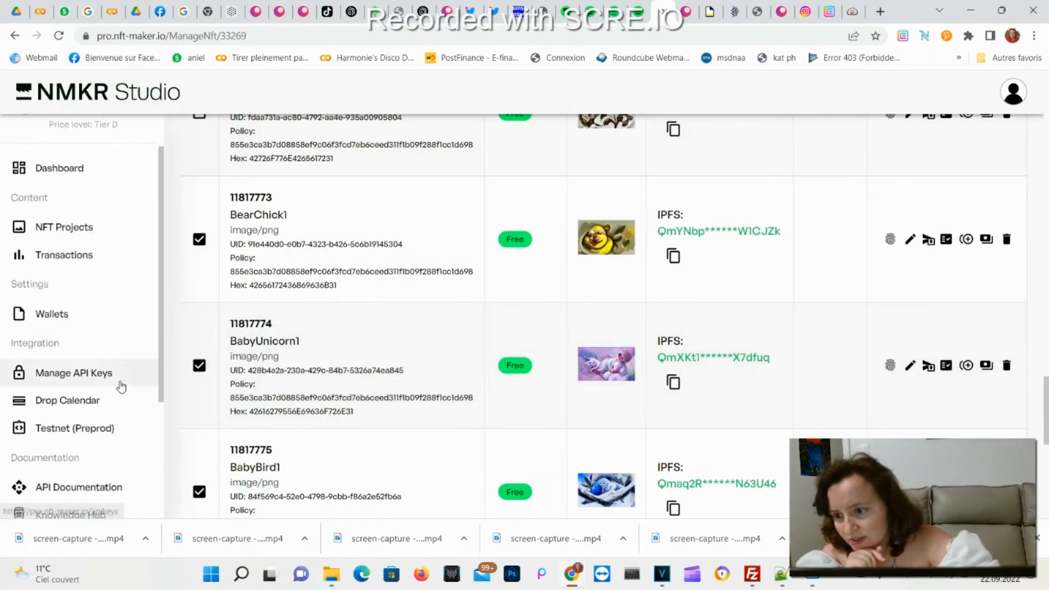
left_click(53, 205)
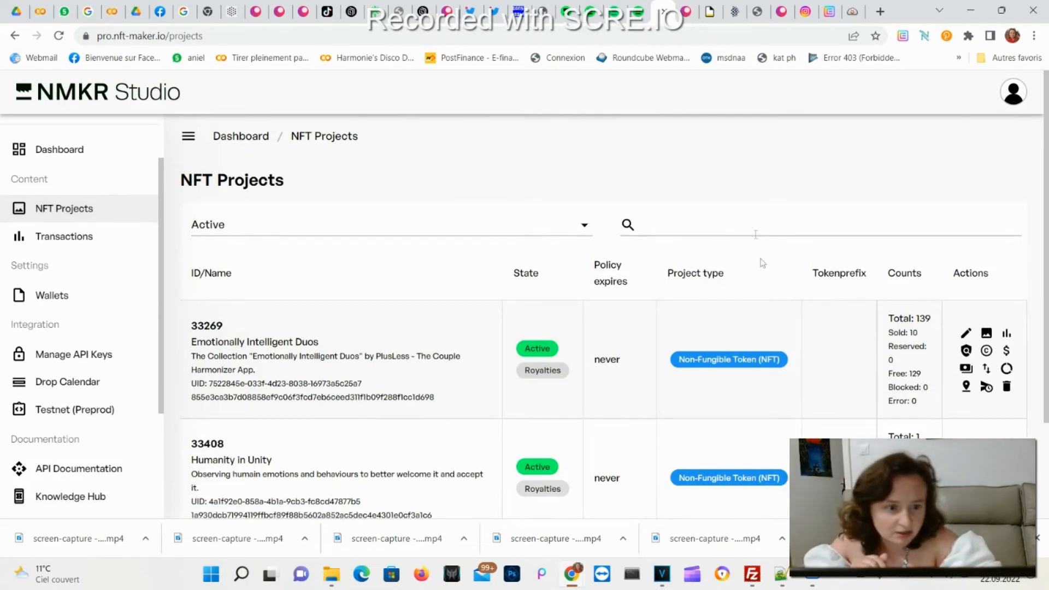
left_click(1007, 356)
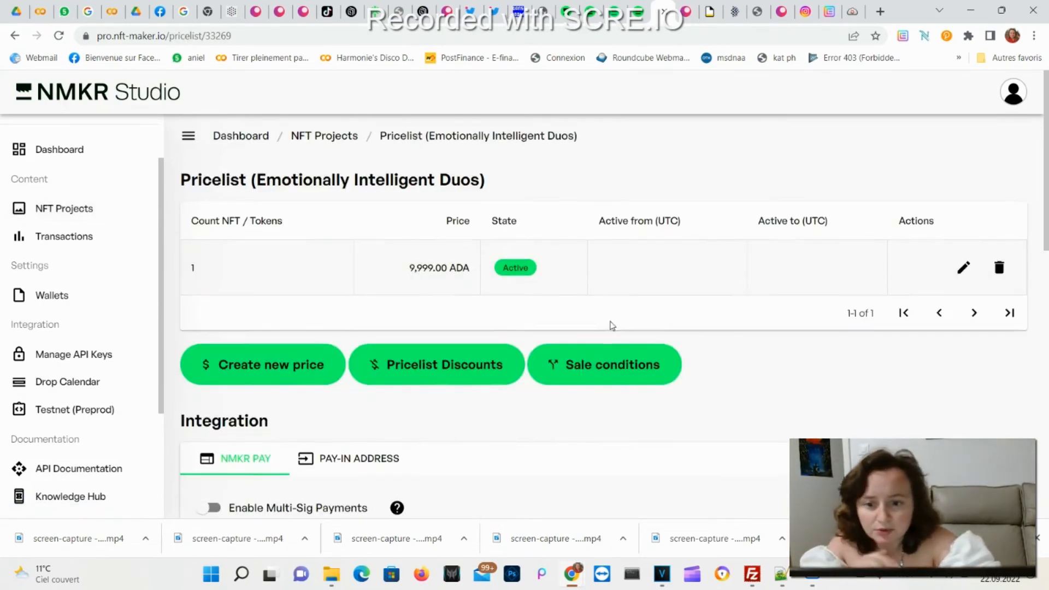
scroll(611, 326, "down", 2)
scroll(611, 325, "down", 1)
scroll(610, 326, "down", 1)
scroll(610, 326, "down", 1)
scroll(610, 325, "down", 1)
left_click(486, 424)
scroll(486, 425, "down", 2)
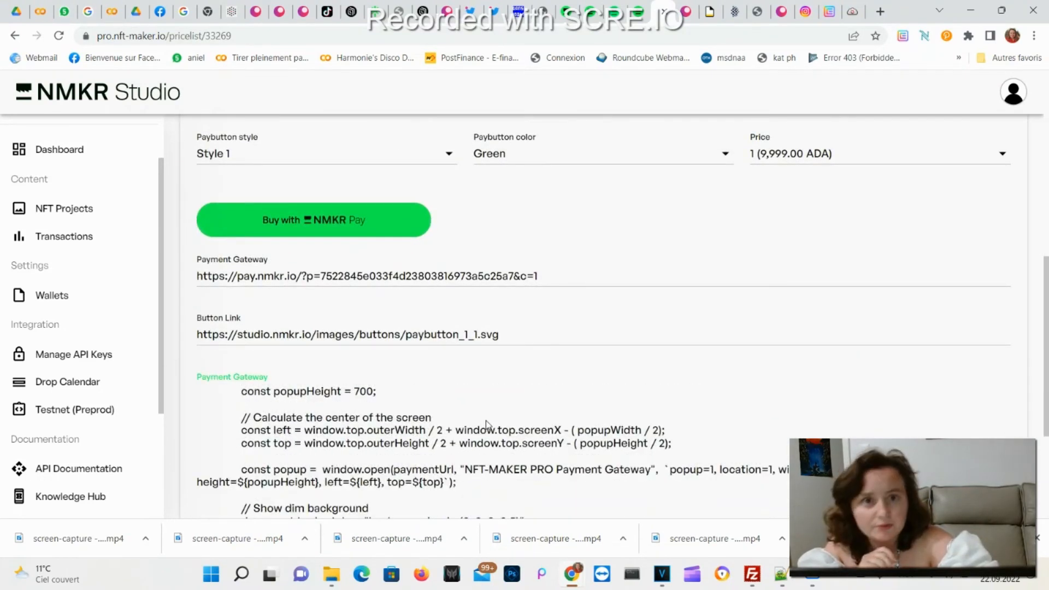
scroll(487, 425, "down", 2)
key("alt+Left")
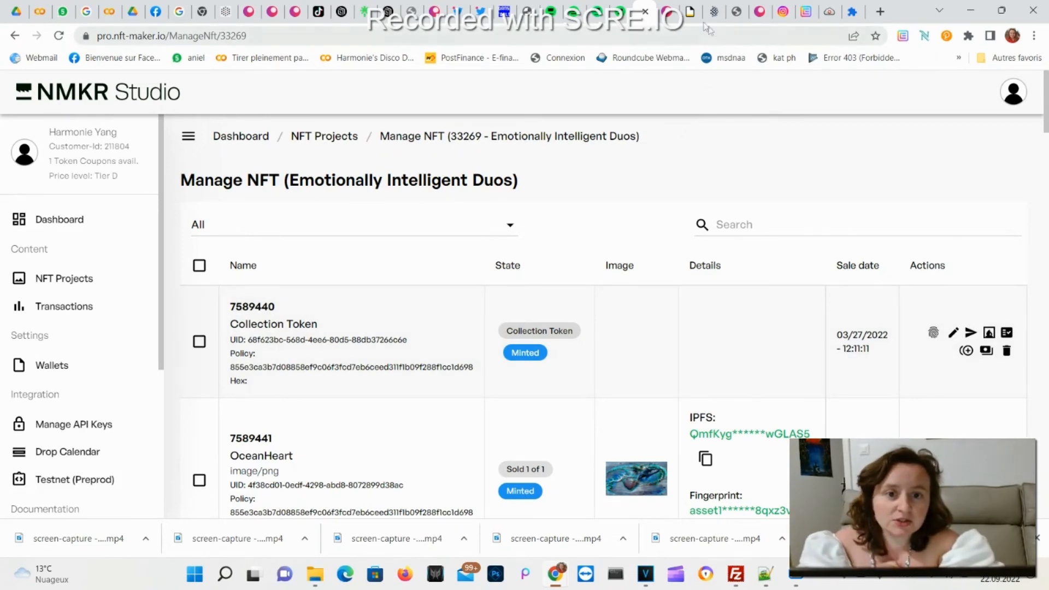
Step: Browse the jpg.store profile's My NFTs grid of 9 Emotionally Intelligent Duos NFTs
left_click(689, 13)
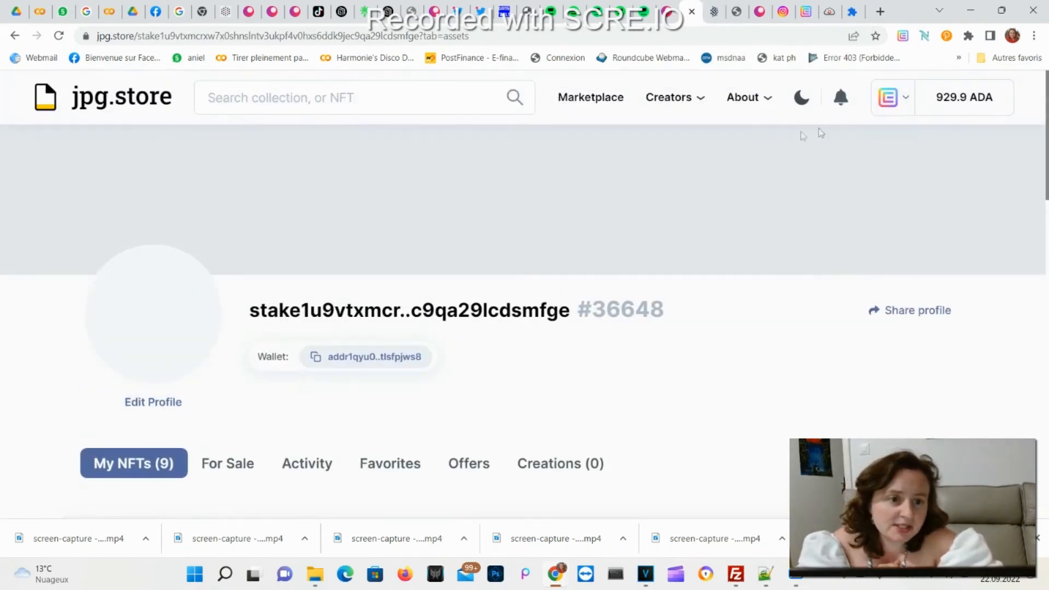
left_click(889, 100)
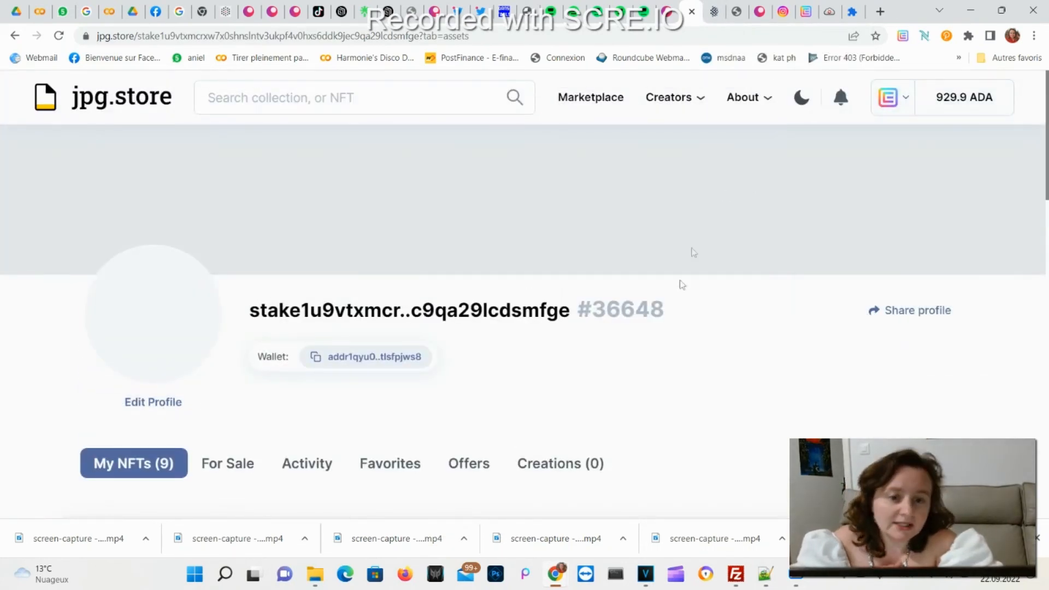
scroll(679, 296, "down", 5)
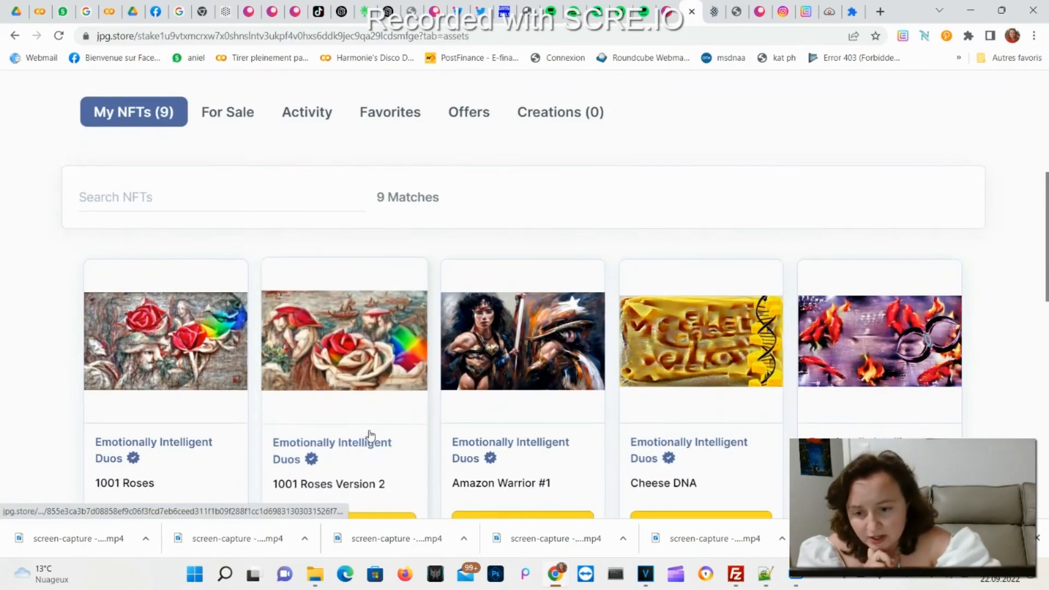
scroll(370, 435, "down", 1)
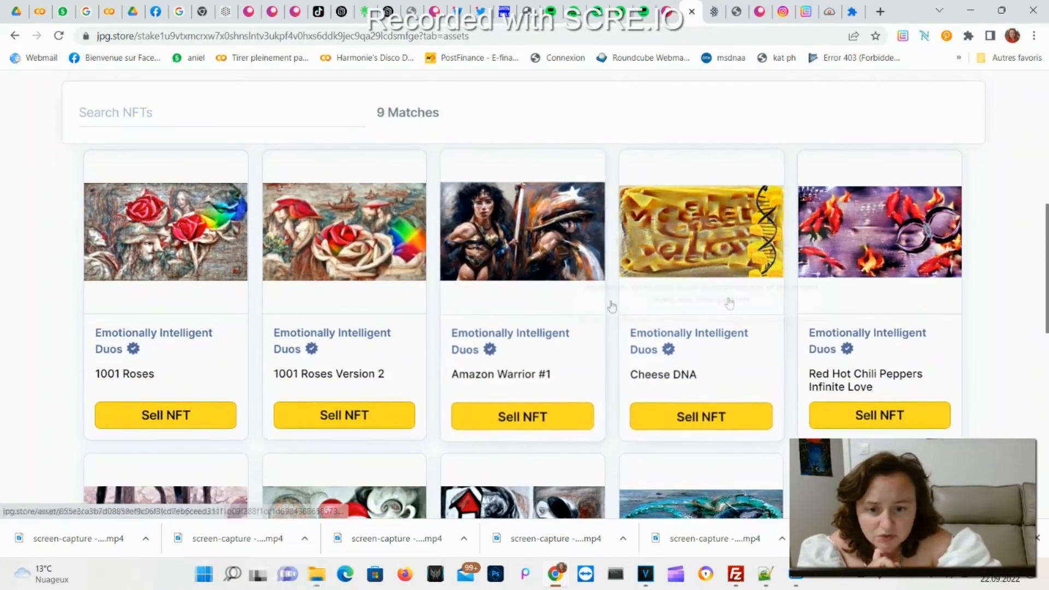
scroll(608, 304, "down", 2)
scroll(543, 349, "up", 4)
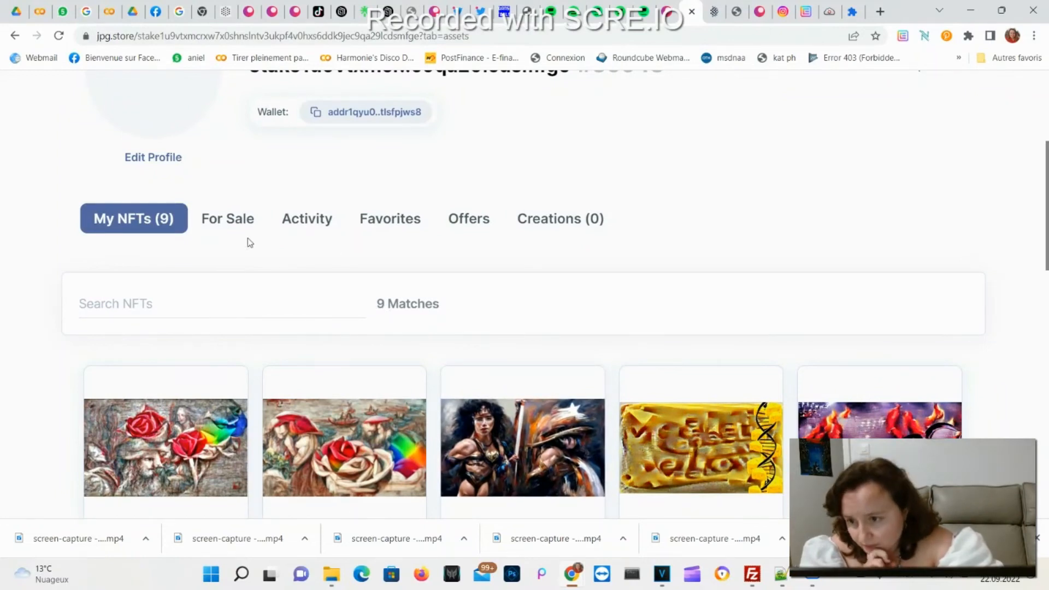
scroll(249, 242, "up", 3)
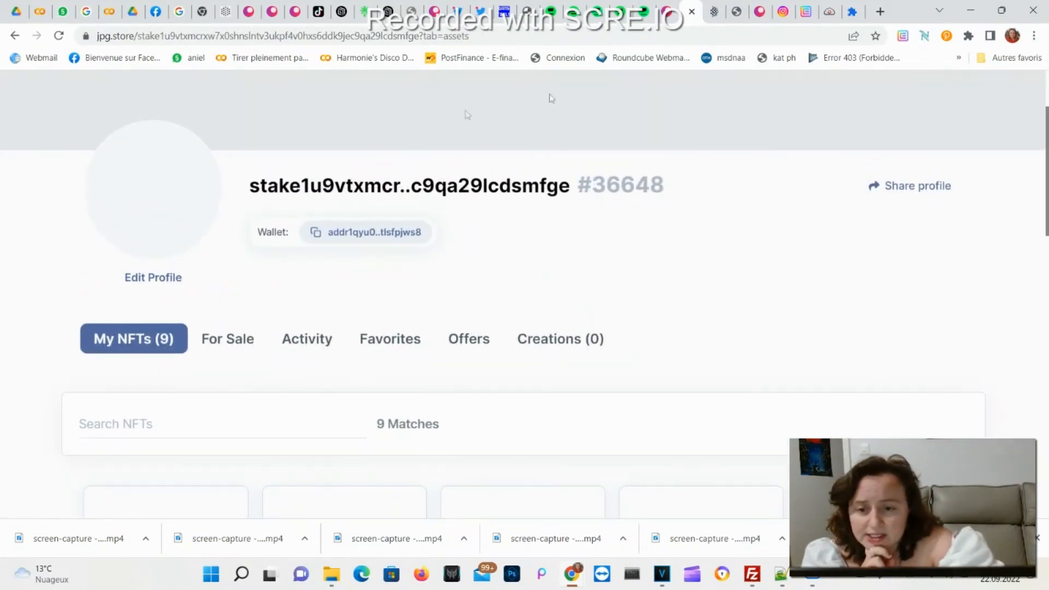
scroll(628, 301, "up", 3)
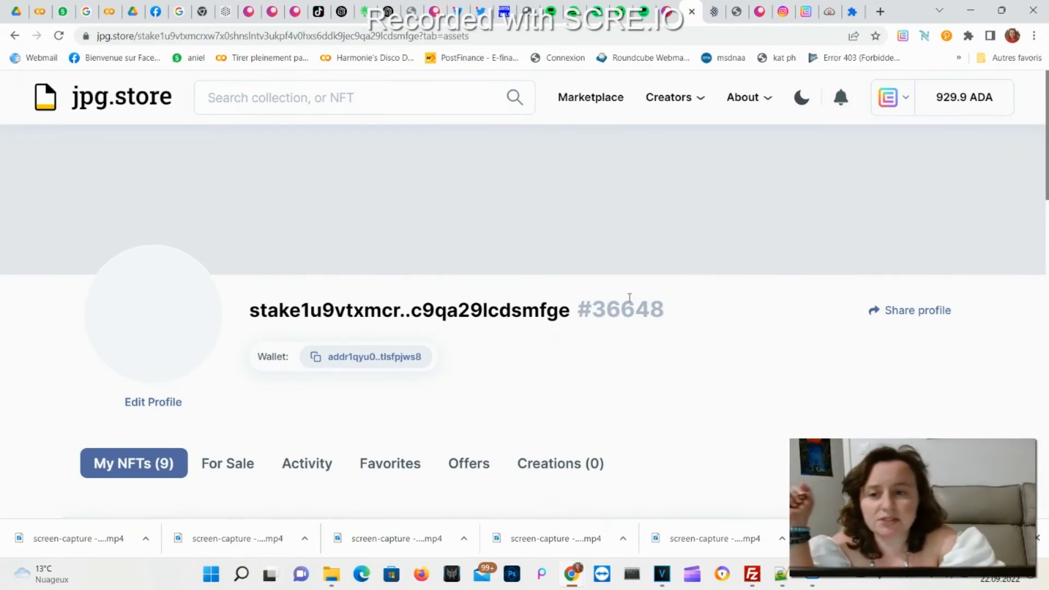
Step: View the CNFT.IO dashboard showing 935 ADA and 9 NFTs, briefly showing the account menu
left_click(713, 13)
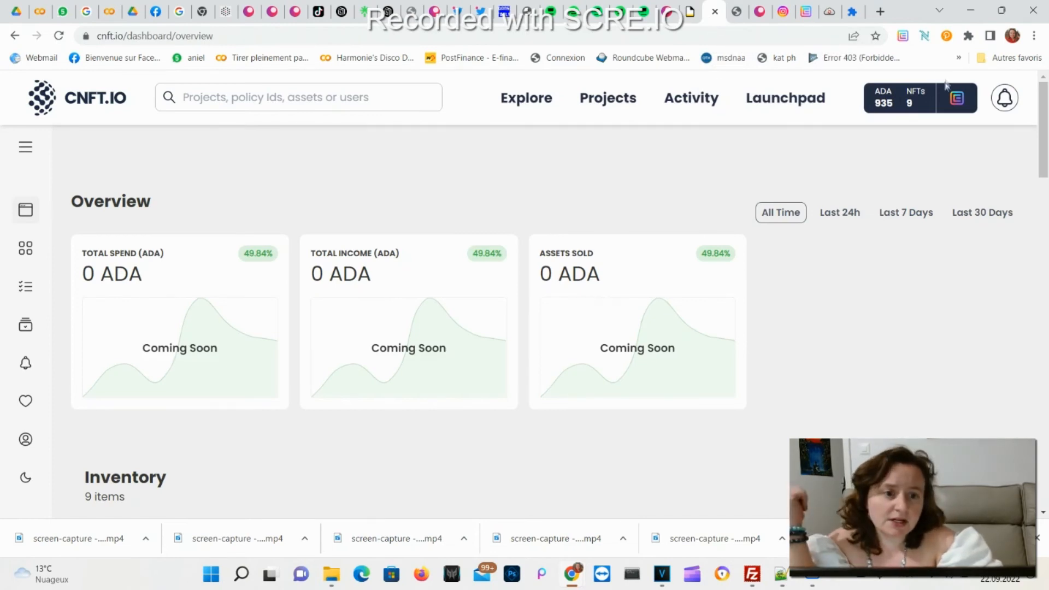
left_click(956, 99)
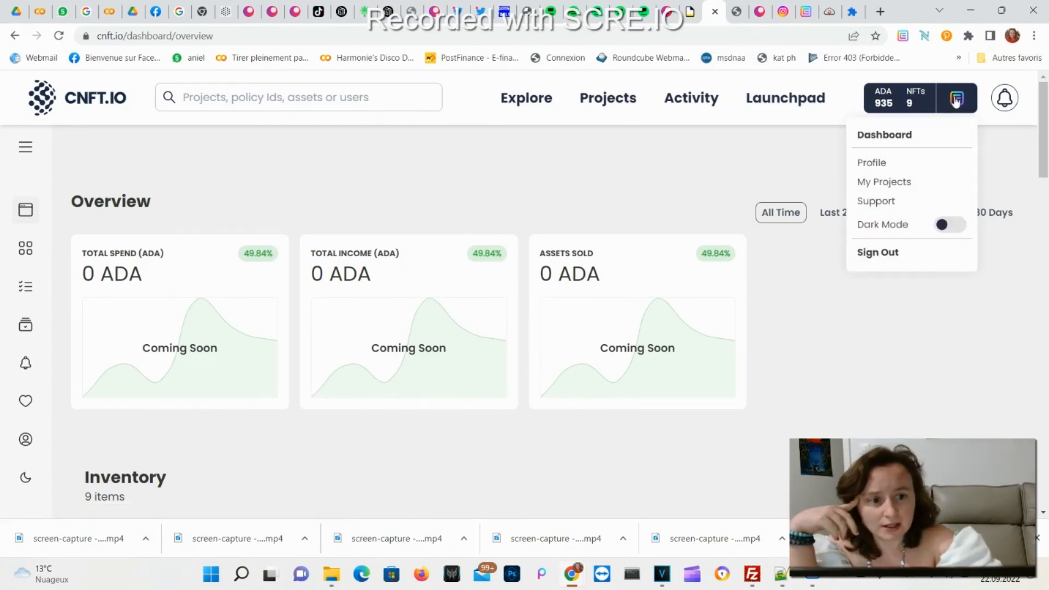
left_click(762, 181)
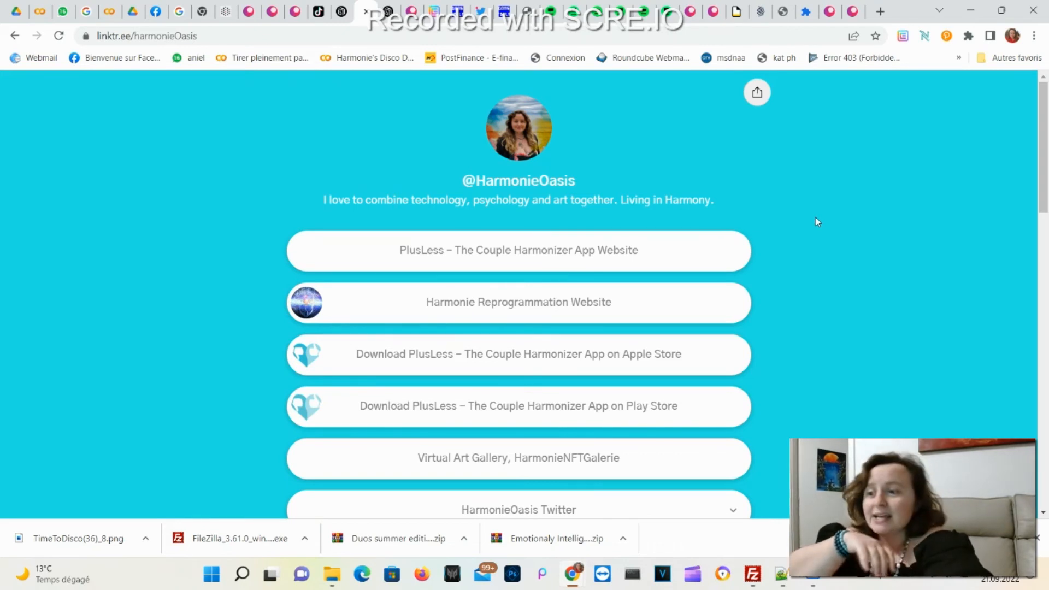
scroll(815, 221, "down", 2)
scroll(815, 221, "down", 3)
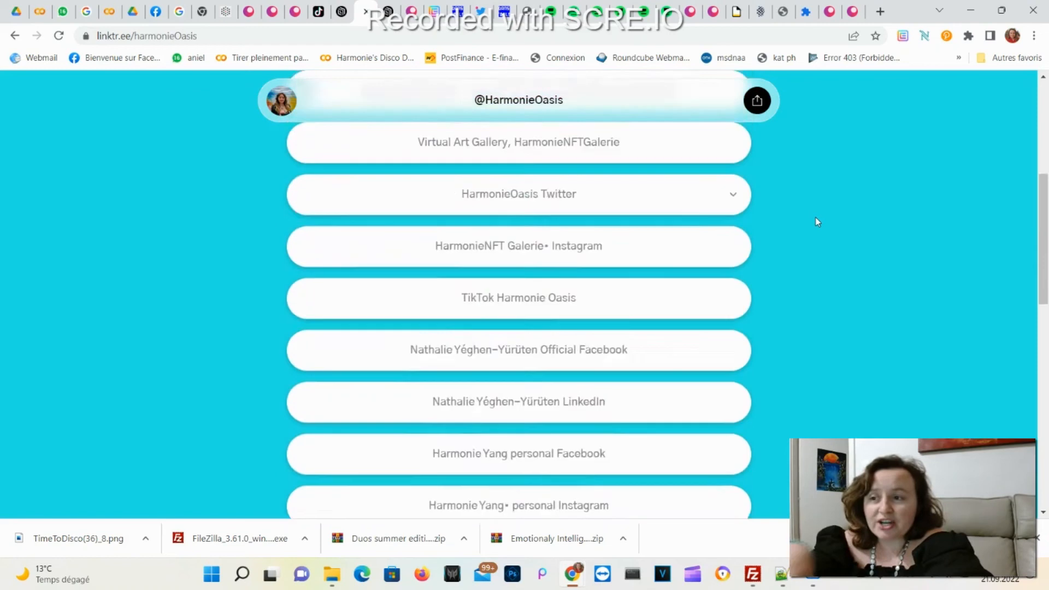
scroll(815, 221, "down", 1)
scroll(816, 222, "up", 6)
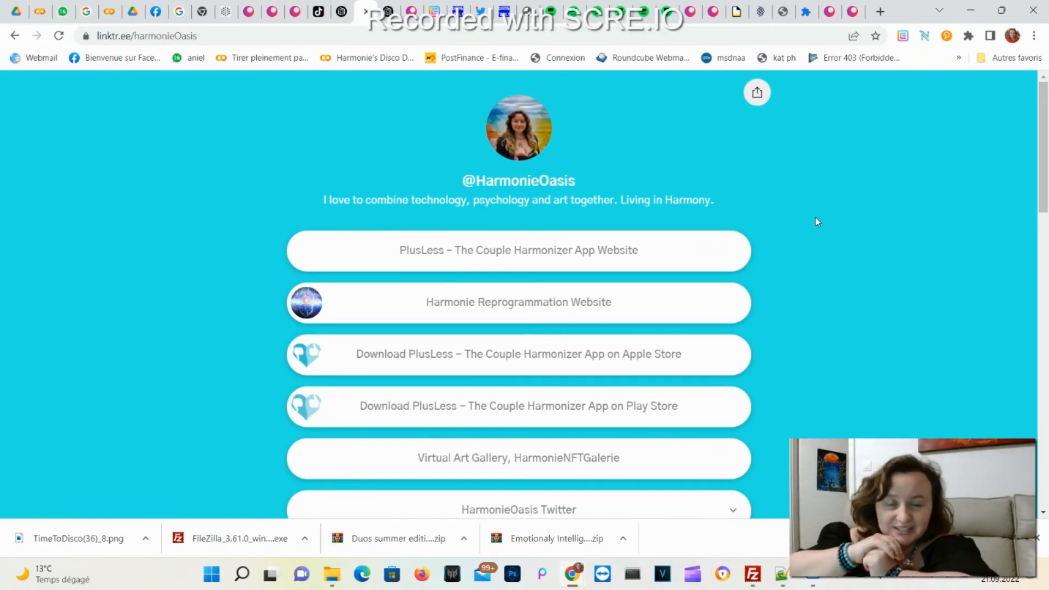
scroll(814, 222, "down", 1)
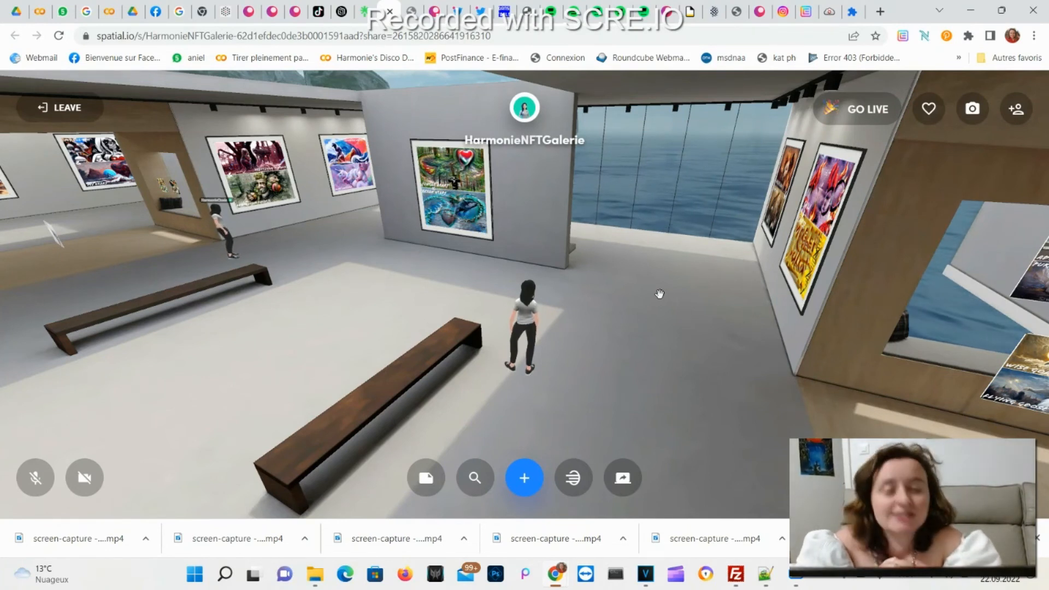
key("Left")
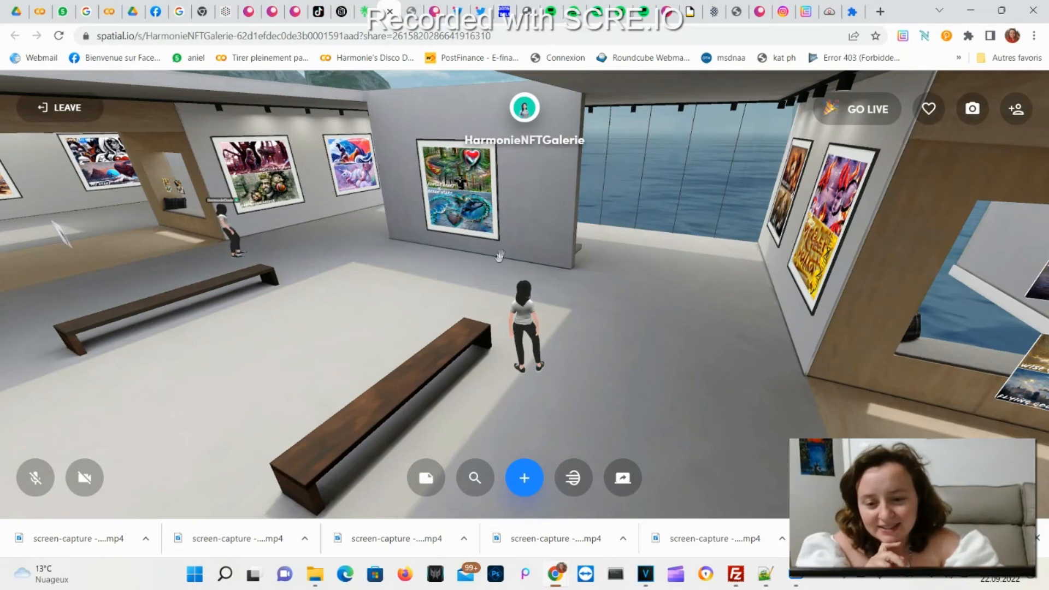
key("Right")
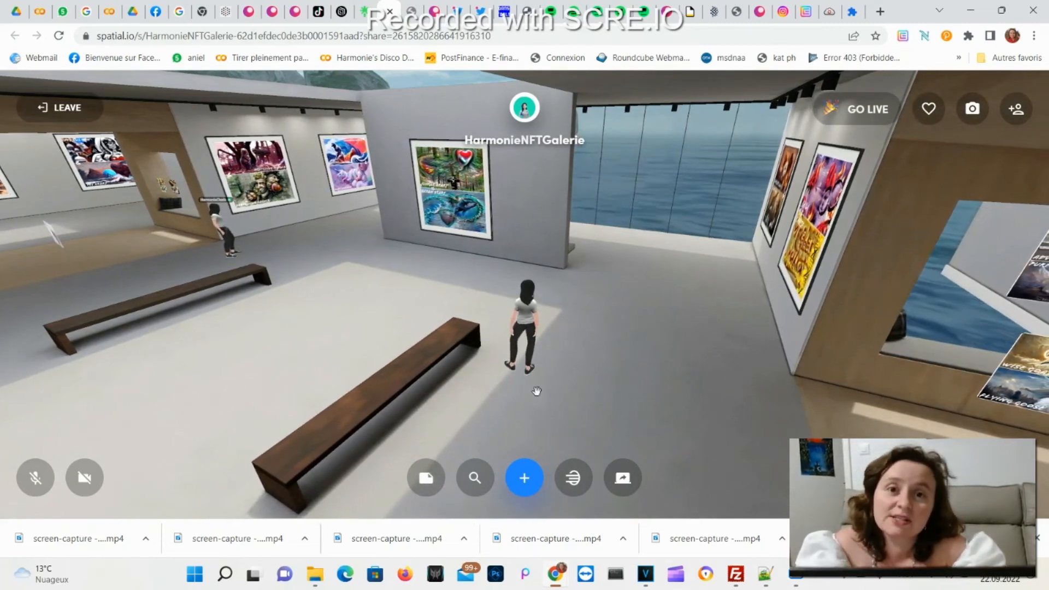
left_click_drag(536, 390, 678, 380)
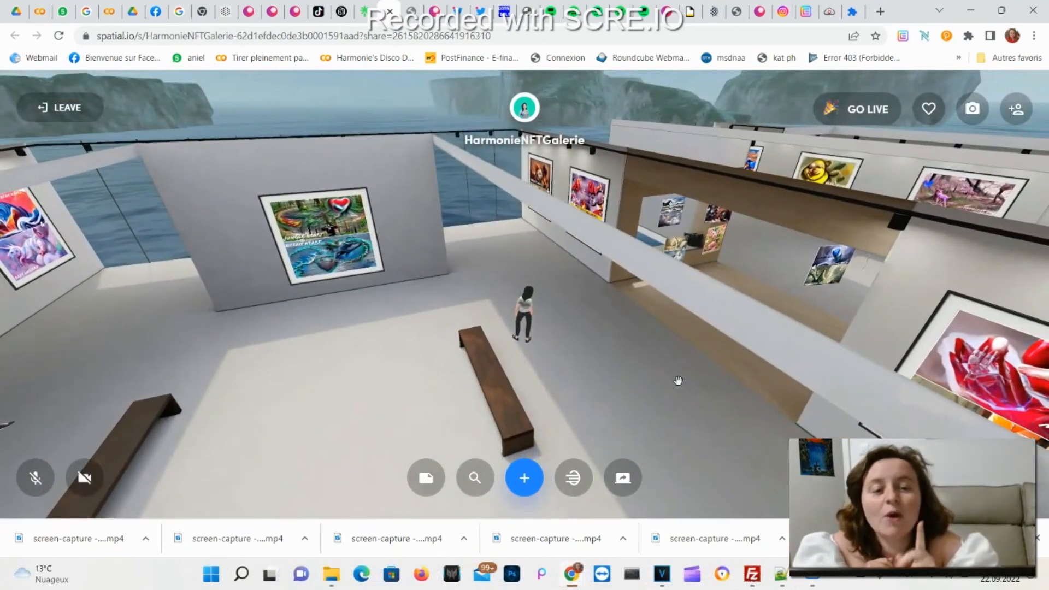
key("Left")
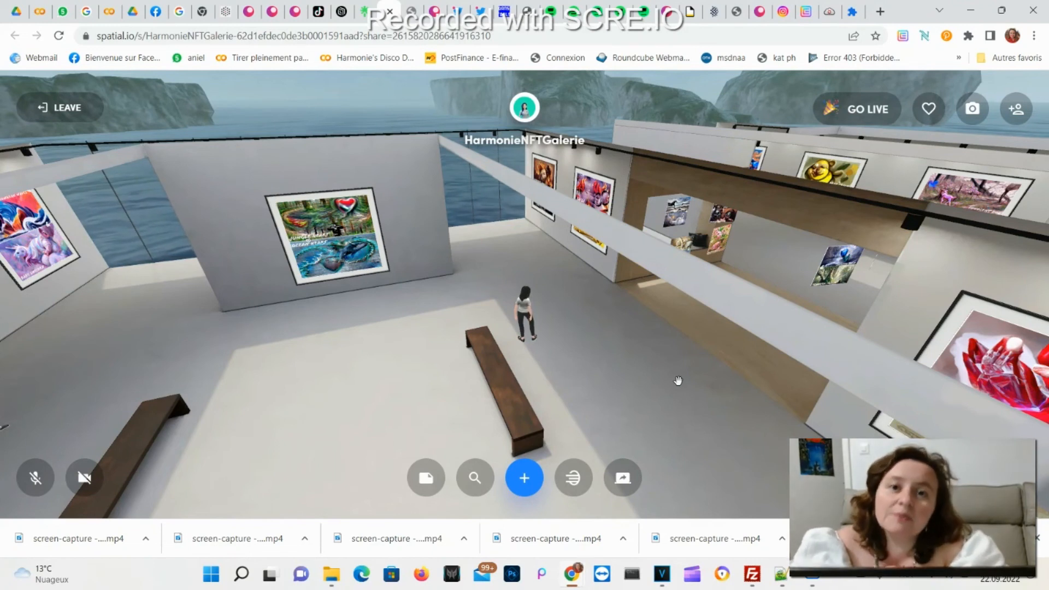
key("Right")
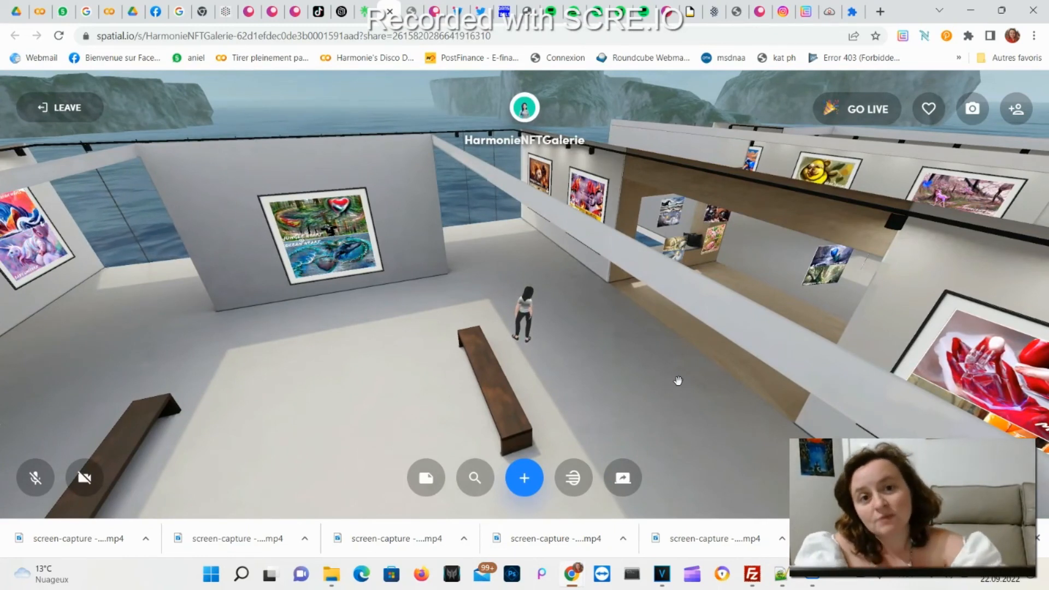
key("Left")
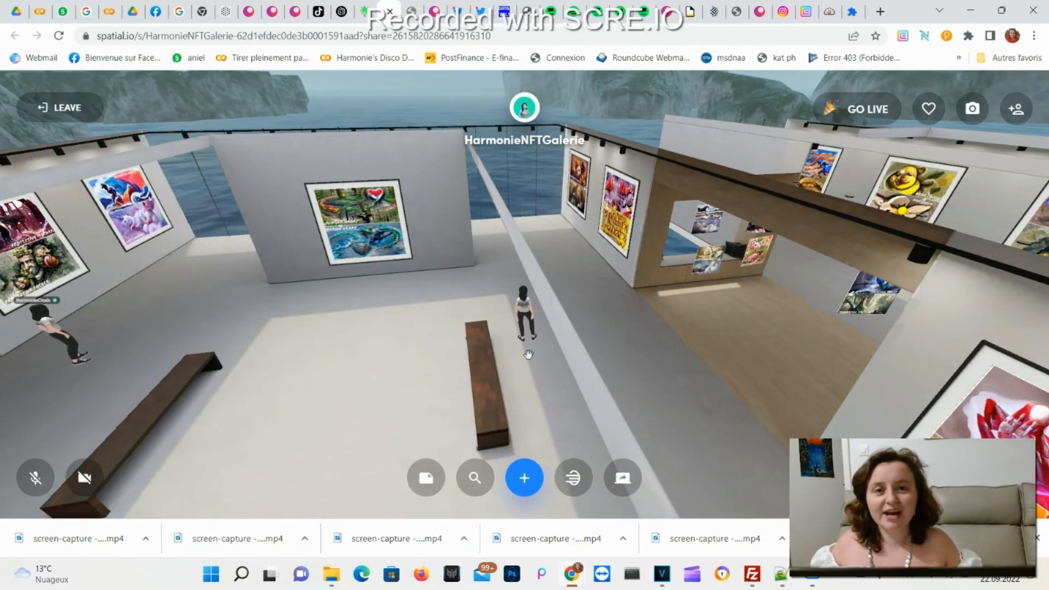
key("Right")
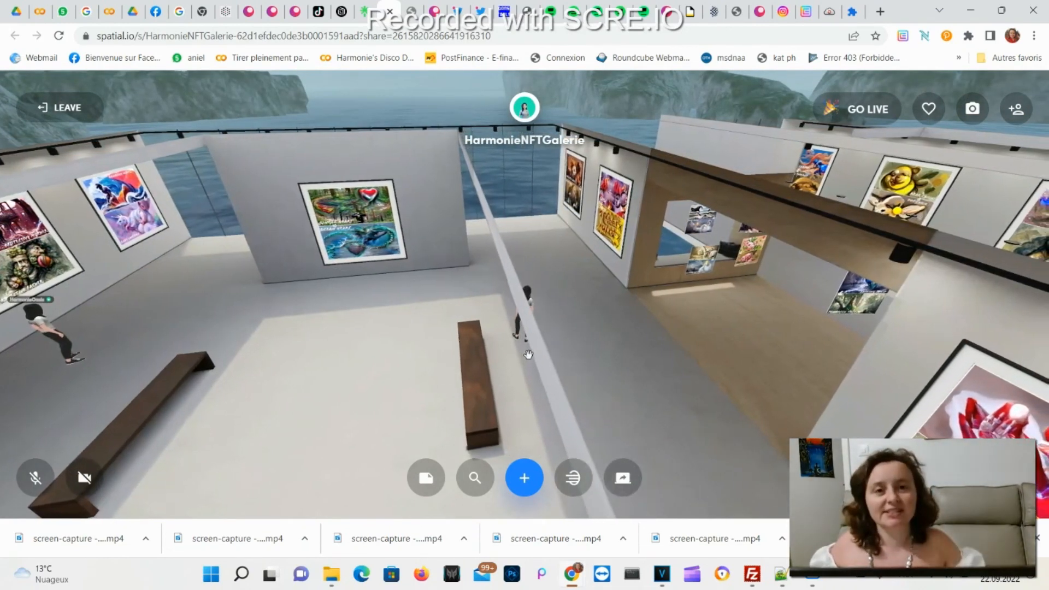